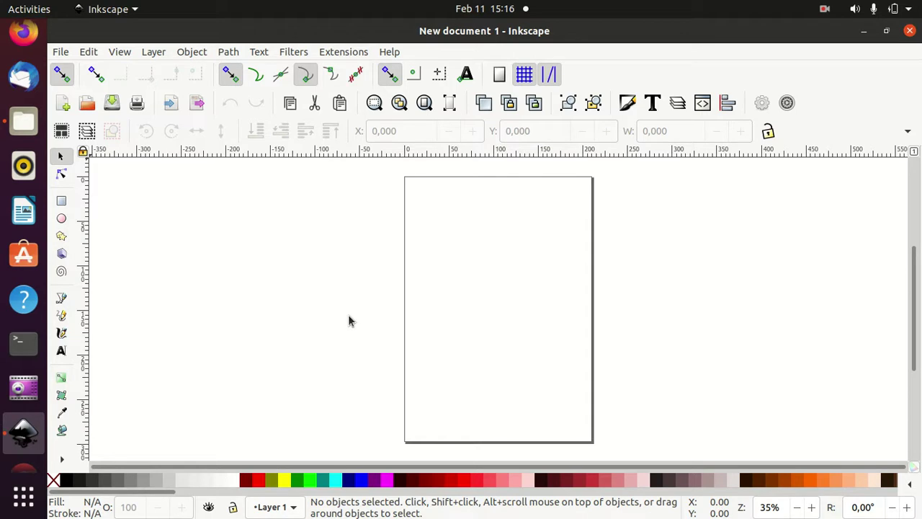
# Step: Uncheck Show page border in Document Properties and close the dialog
pyautogui.click(63, 55)
pyautogui.click(154, 298)
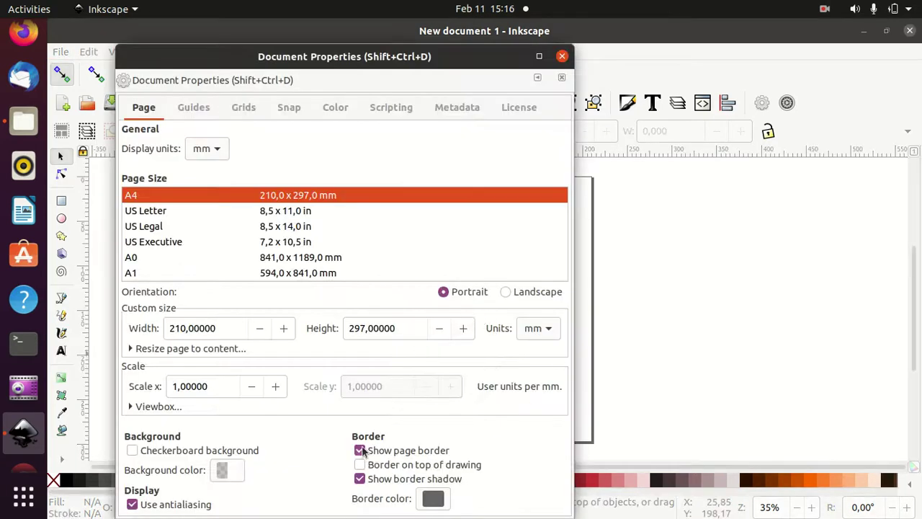
pyautogui.click(361, 450)
pyautogui.click(562, 56)
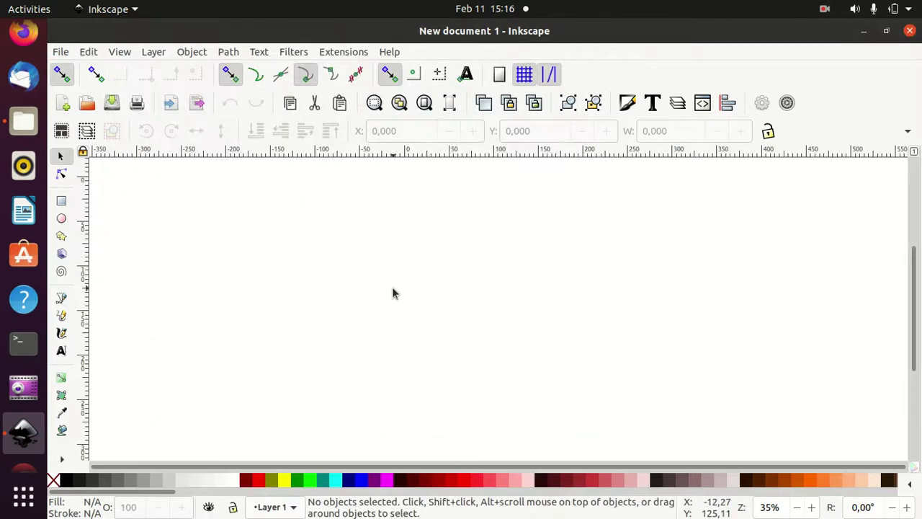
# Step: Draw a rectangle, set its size to W 1280 and H 720, then zoom out
pyautogui.click(62, 202)
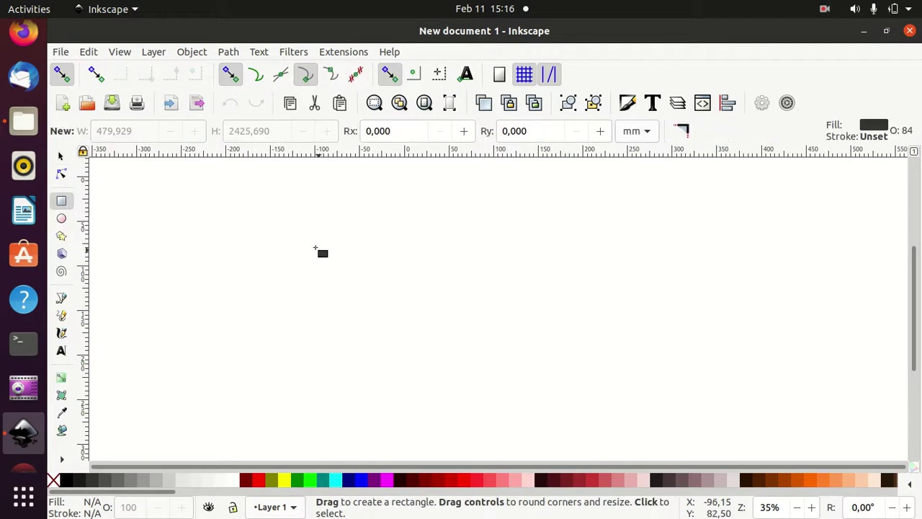
pyautogui.moveTo(295, 212)
pyautogui.mouseDown()
pyautogui.moveTo(707, 411)
pyautogui.moveTo(560, 423)
pyautogui.mouseUp()
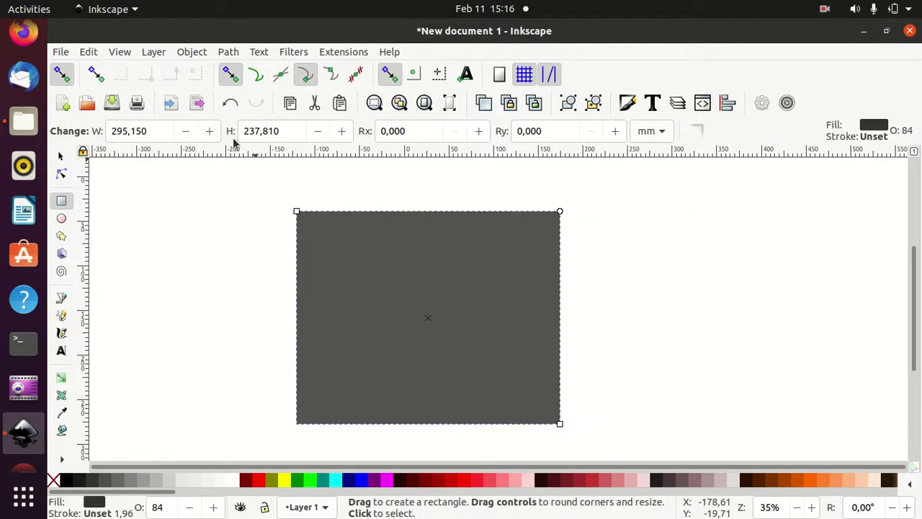
pyautogui.moveTo(152, 132); pyautogui.dragTo(98, 131)
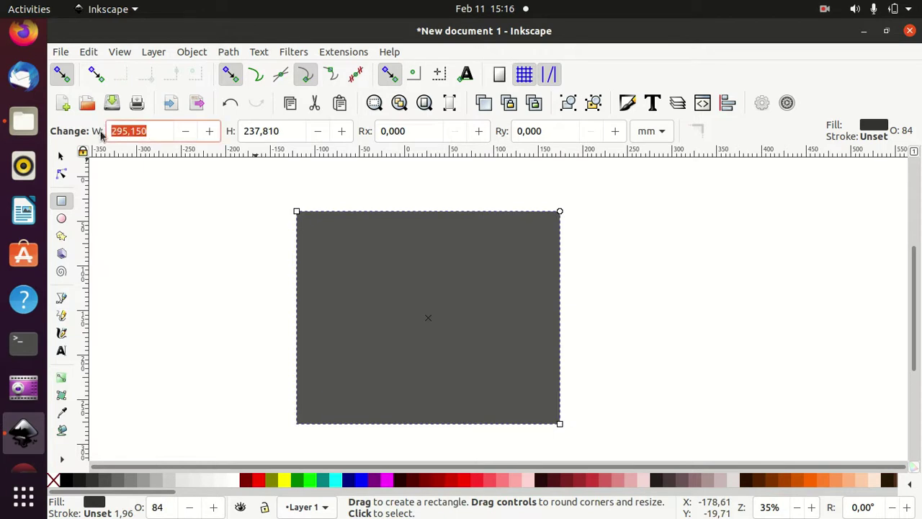
pyautogui.write('1280')
pyautogui.press('Tab')
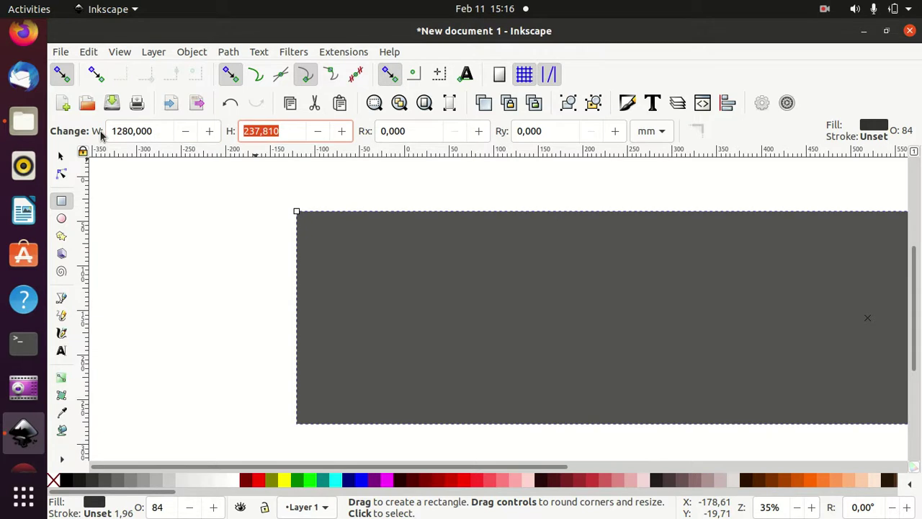
pyautogui.write('720')
pyautogui.press('Return')
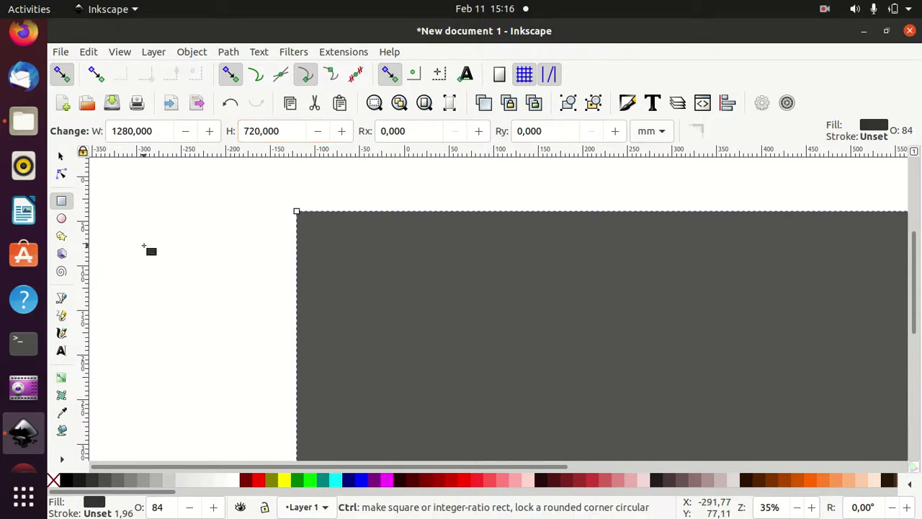
pyautogui.keyDown('ctrl'); pyautogui.scroll(-4, 147, 248); pyautogui.keyUp('ctrl')
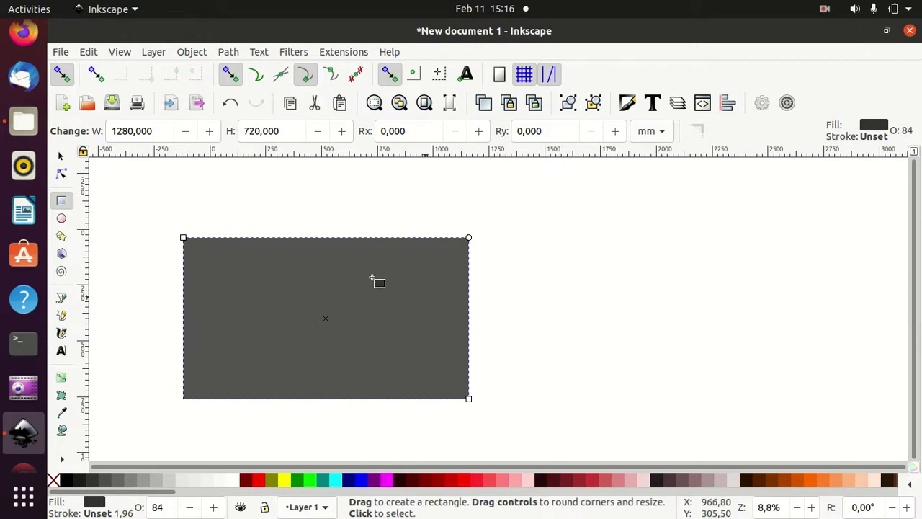
# Step: Fill the rectangle with aqua and switch its fill to a linear gradient
pyautogui.click(310, 480)
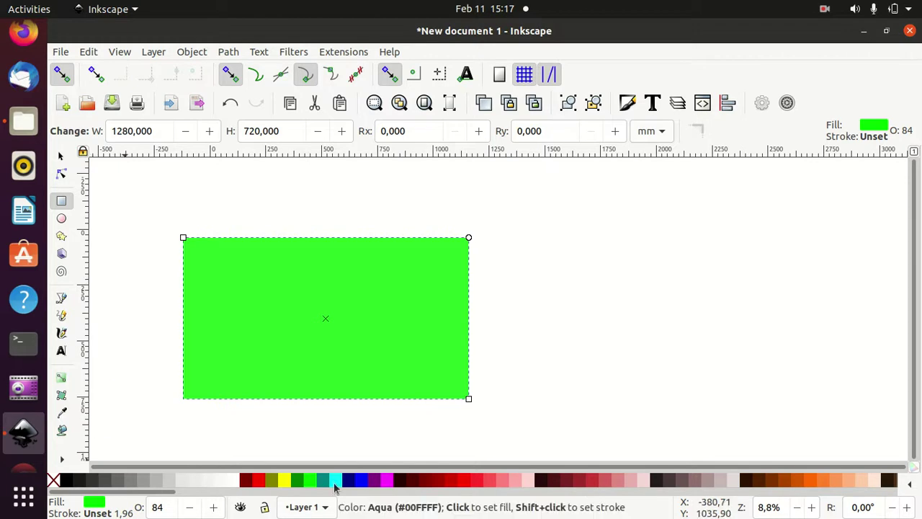
pyautogui.click(337, 481)
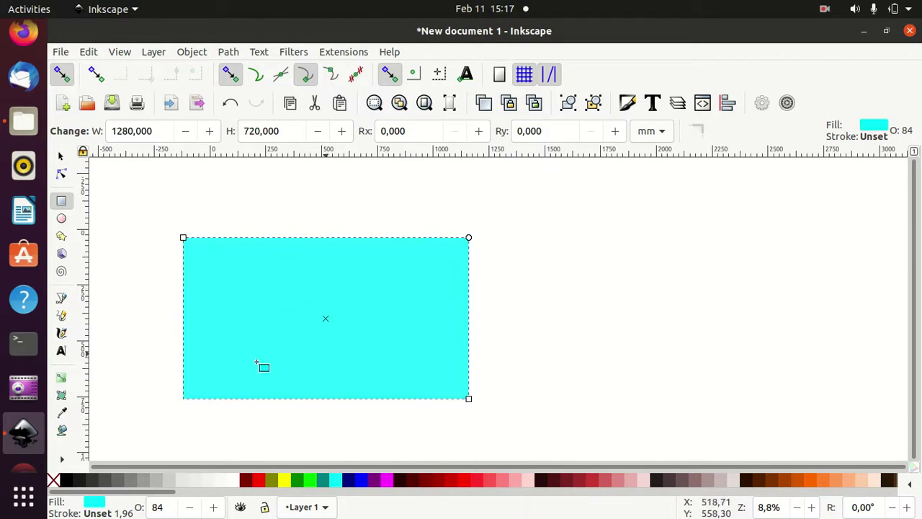
pyautogui.click(61, 378)
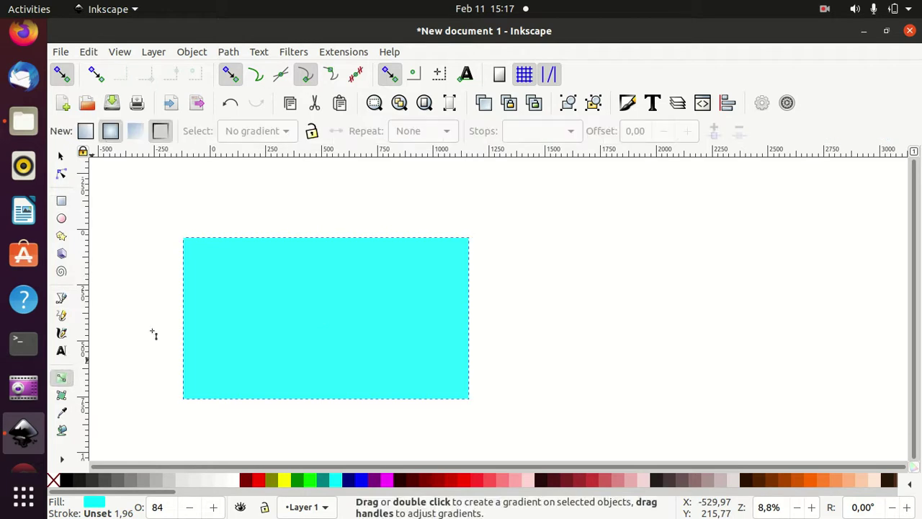
pyautogui.click(631, 105)
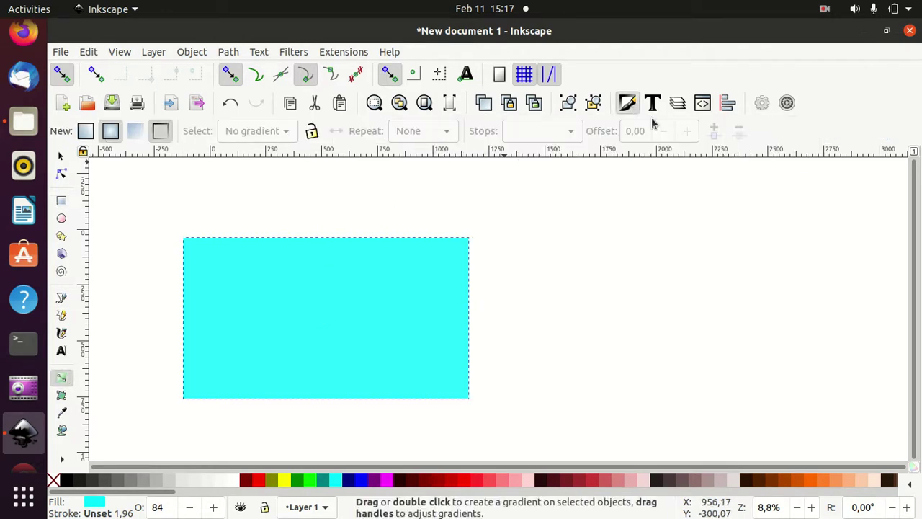
pyautogui.click(730, 216)
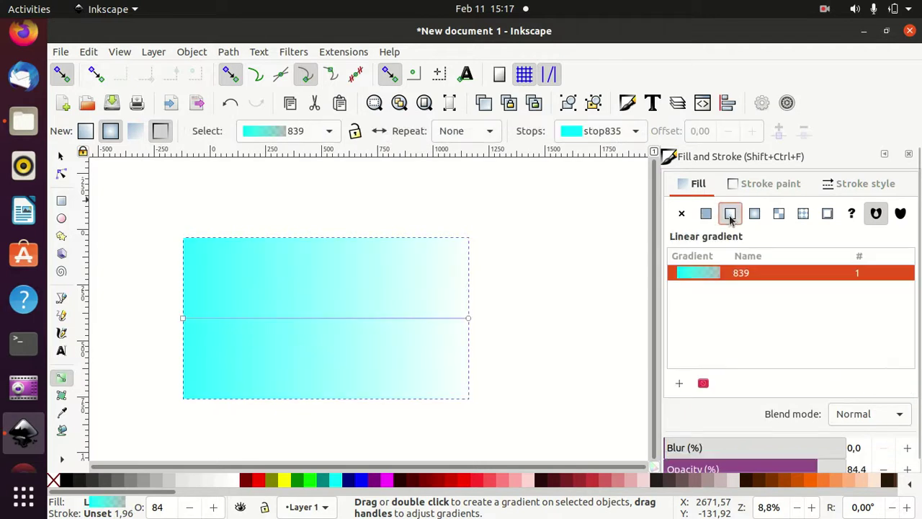
# Step: Run the gradient vertically from cyan at the bottom to slightly brightened navy at the top
pyautogui.moveTo(186, 322); pyautogui.dragTo(307, 403)
pyautogui.click(306, 400)
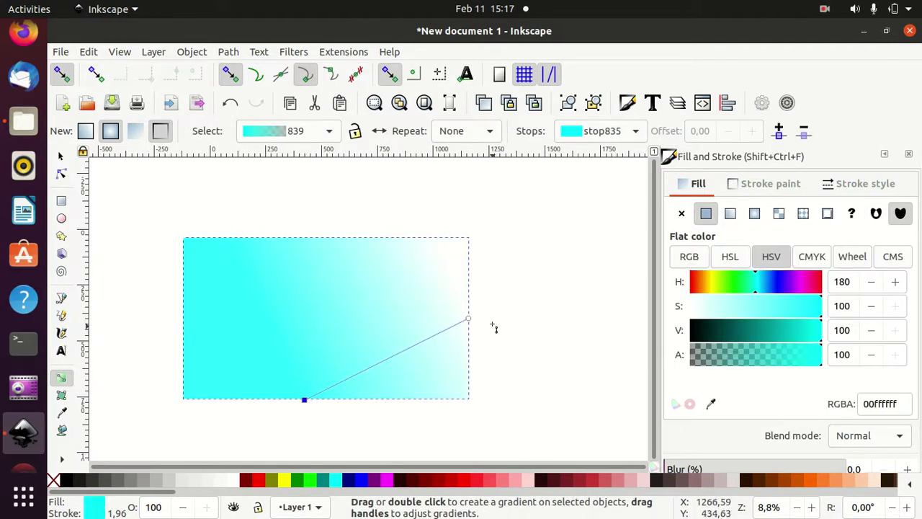
pyautogui.moveTo(468, 318); pyautogui.dragTo(301, 238)
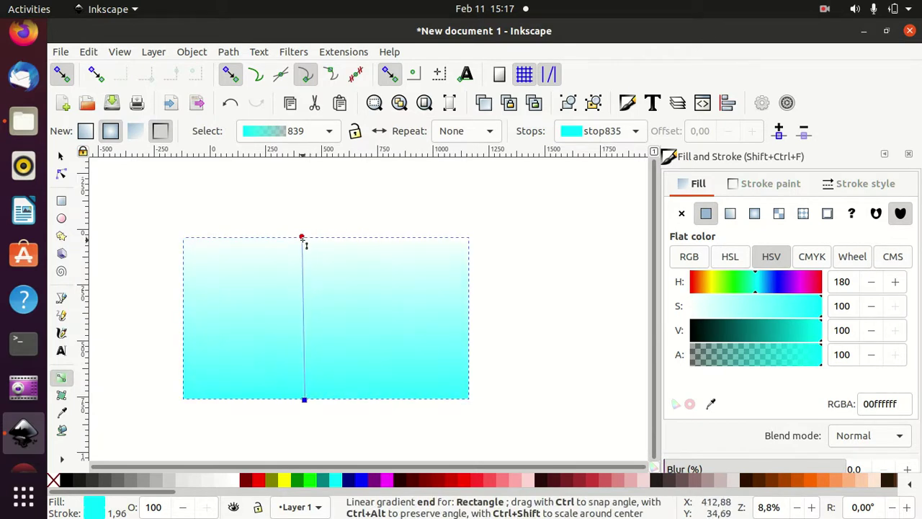
pyautogui.click(301, 237)
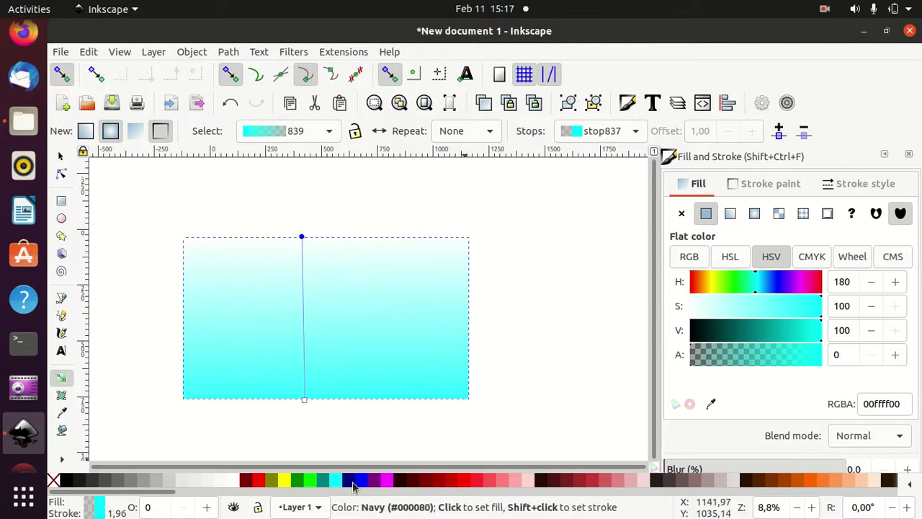
pyautogui.click(350, 483)
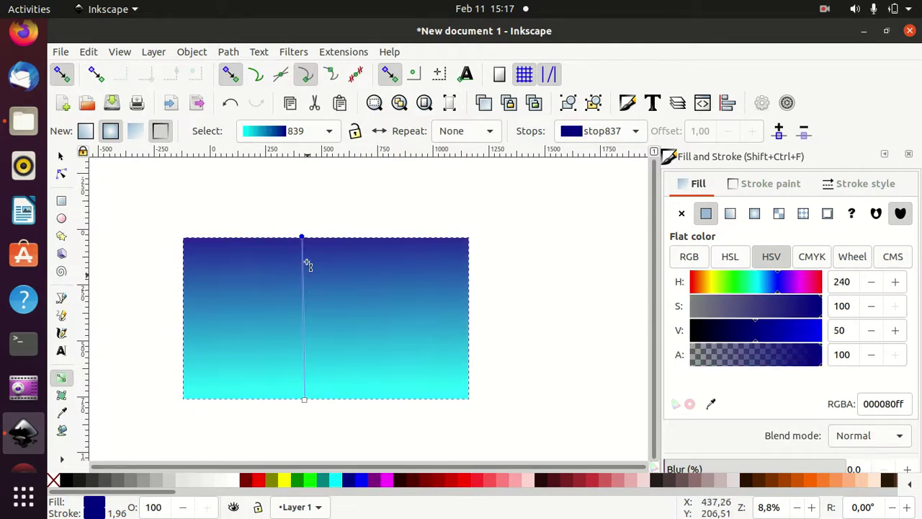
pyautogui.moveTo(302, 237); pyautogui.dragTo(310, 217)
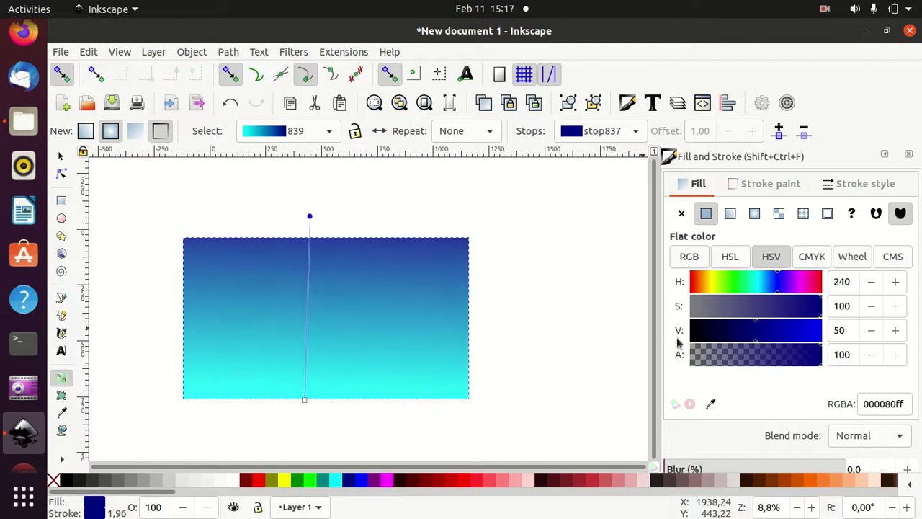
pyautogui.click(765, 341)
pyautogui.click(765, 343)
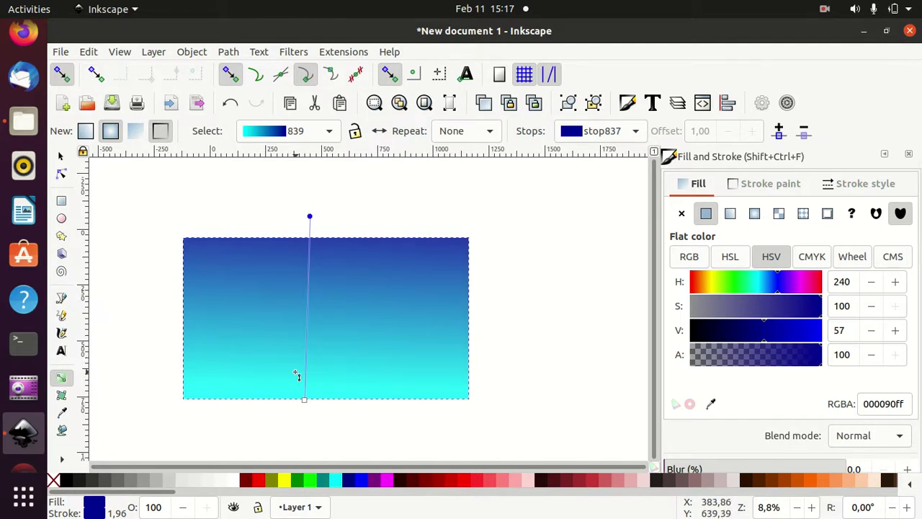
pyautogui.click(62, 202)
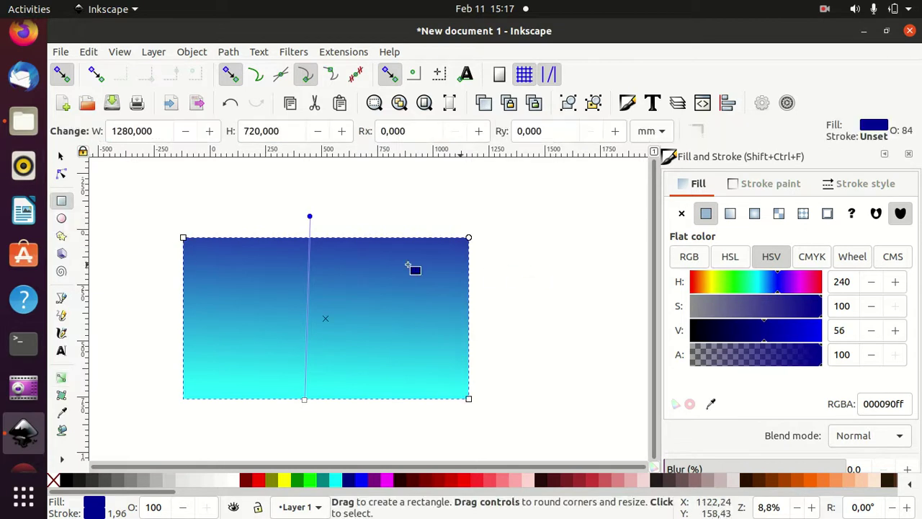
# Step: Duplicate the sky rectangle and squash the copy into a strip along the bottom
pyautogui.click(59, 156)
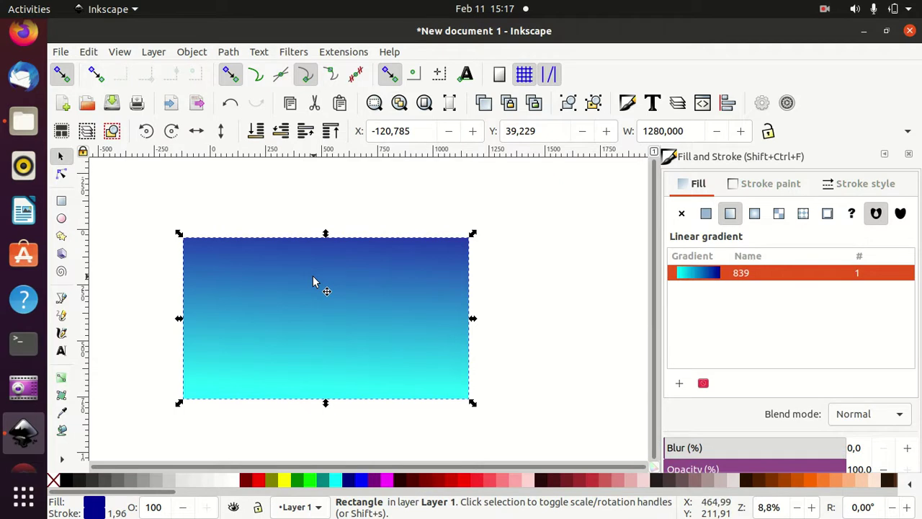
pyautogui.hotkey('ctrl', 'd')
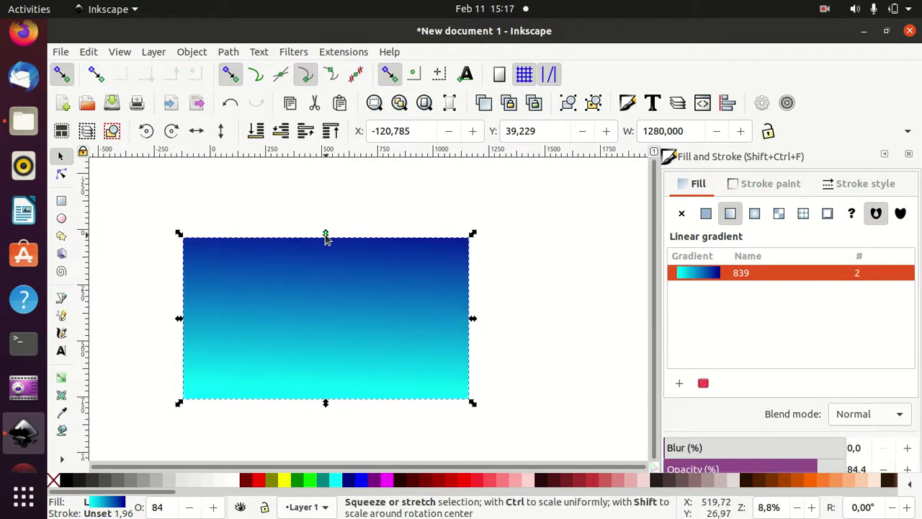
pyautogui.moveTo(325, 238); pyautogui.dragTo(328, 351)
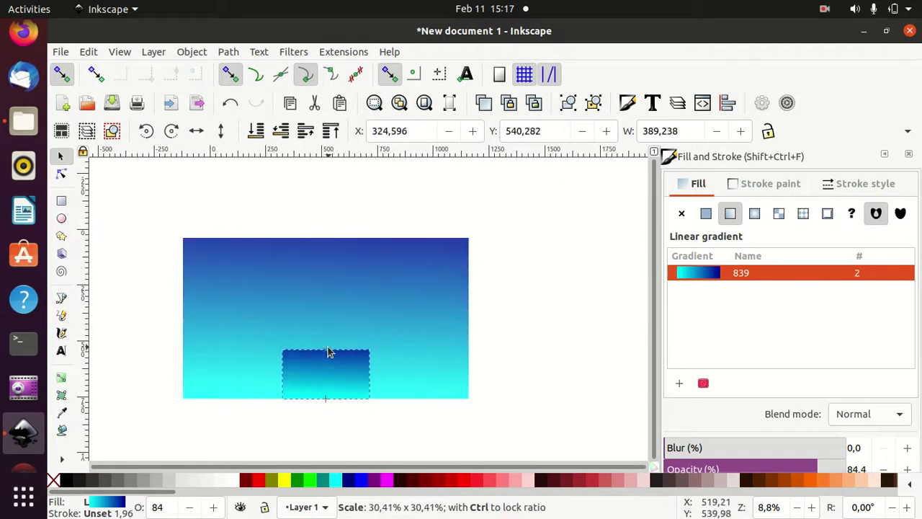
pyautogui.hotkey('ctrl', 'z')
pyautogui.moveTo(326, 238); pyautogui.dragTo(328, 370)
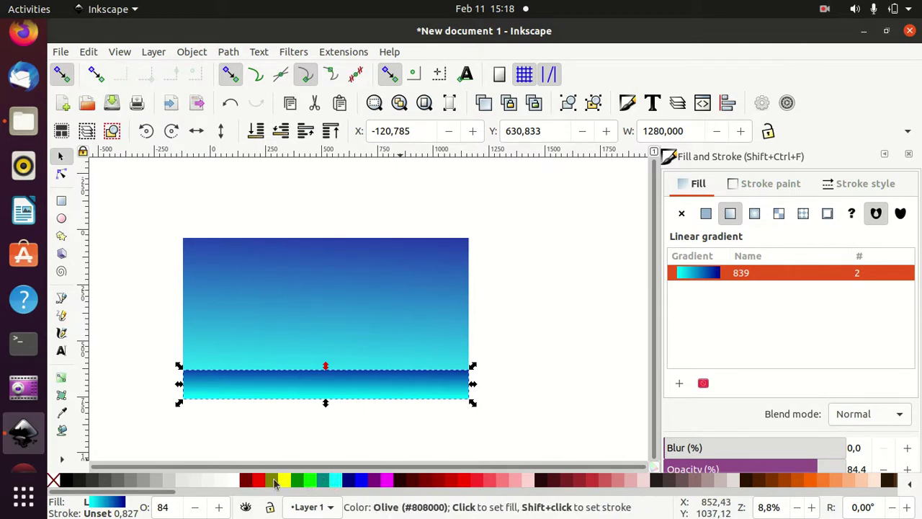
# Step: Colour the strip dark green (3d6600) starting from olive and adjusting hue and value
pyautogui.click(275, 482)
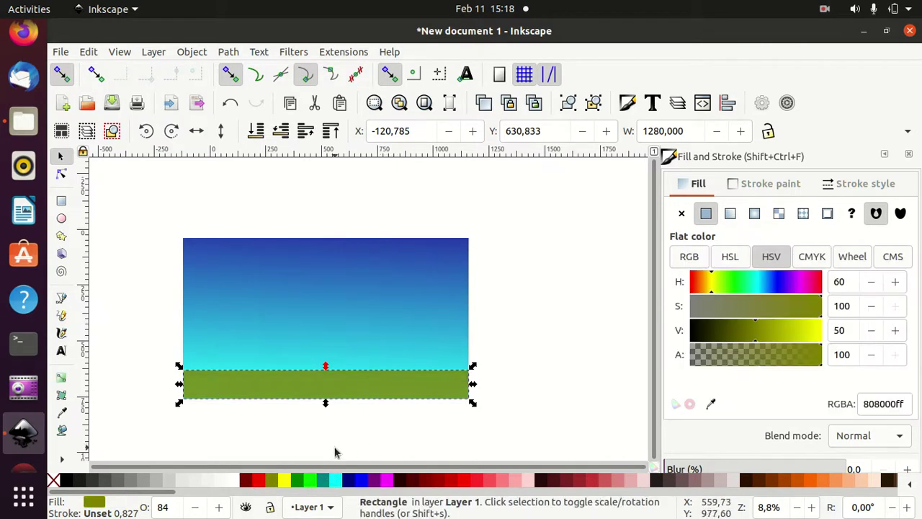
pyautogui.click(718, 291)
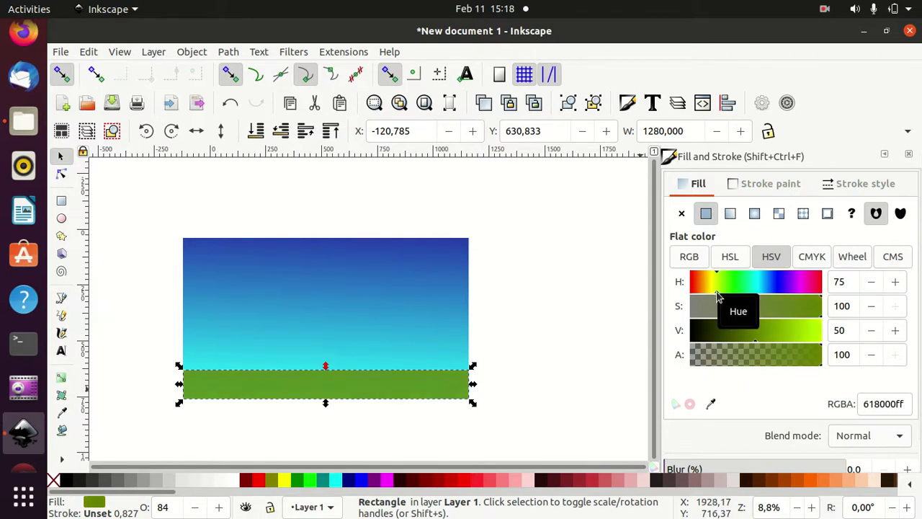
pyautogui.click(720, 291)
pyautogui.moveTo(758, 329); pyautogui.dragTo(743, 325)
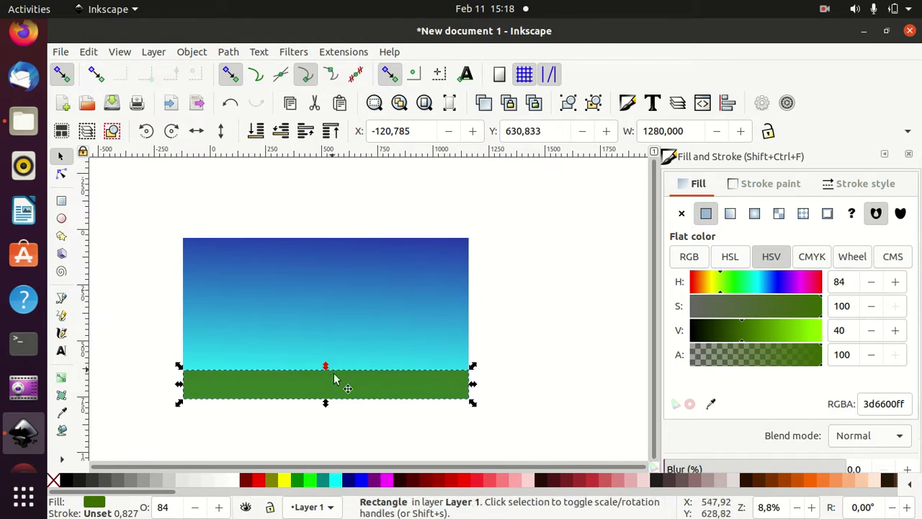
pyautogui.click(562, 386)
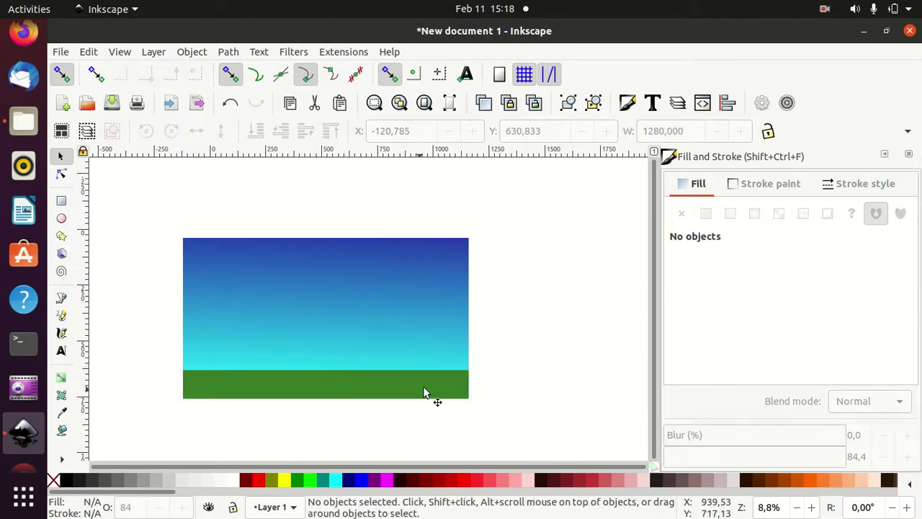
# Step: Squash the green strip thinner and move it up to the horizon line
pyautogui.click(424, 393)
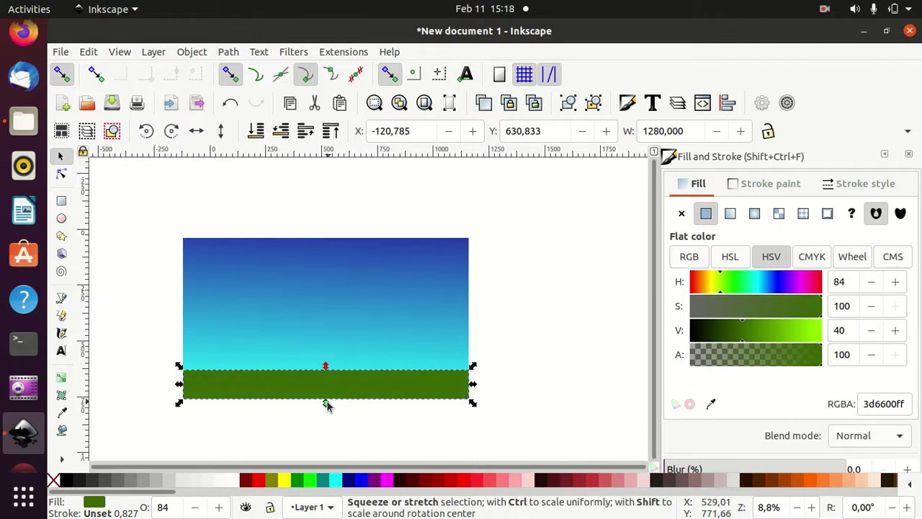
pyautogui.moveTo(326, 406); pyautogui.dragTo(328, 380)
pyautogui.scroll(3, 539, 385)
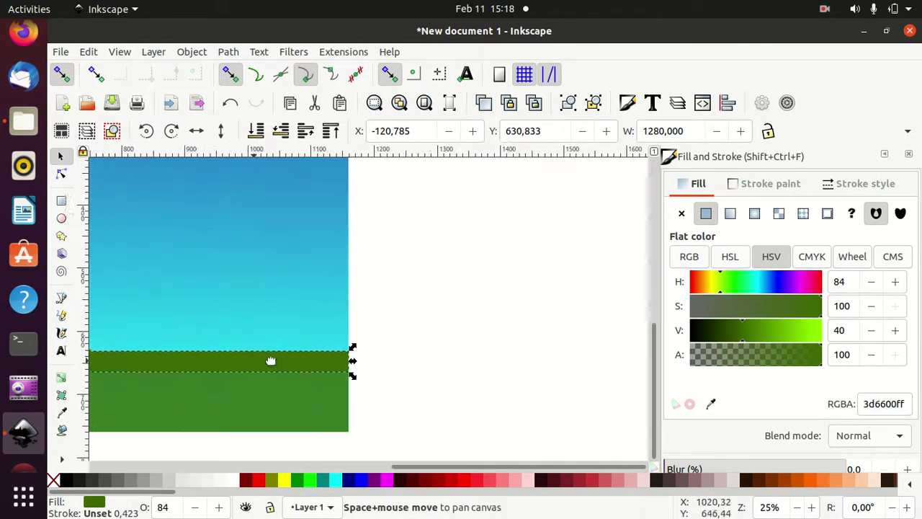
pyautogui.moveTo(270, 360); pyautogui.dragTo(564, 391)
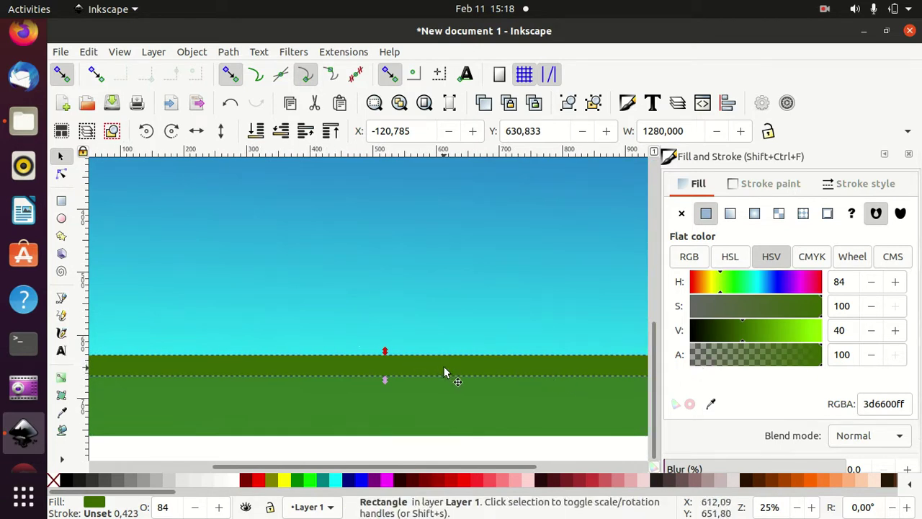
pyautogui.moveTo(445, 372); pyautogui.dragTo(442, 353)
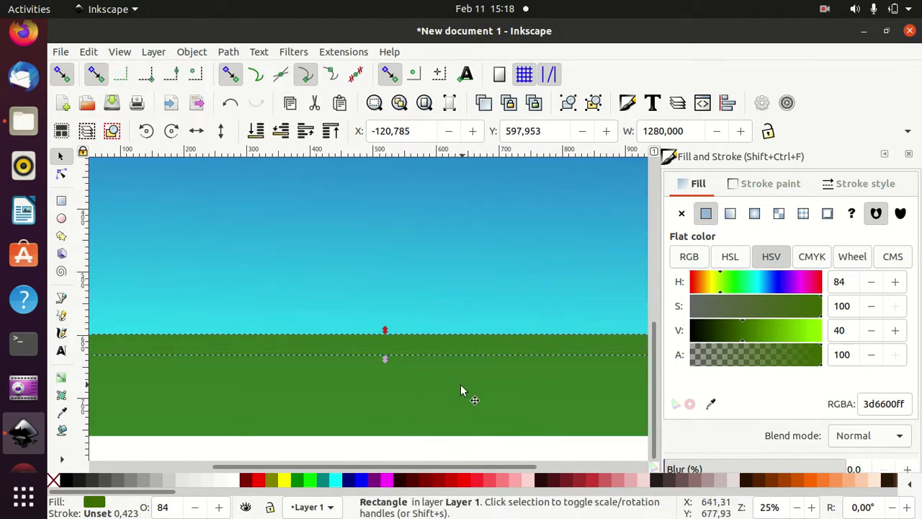
pyautogui.keyDown('ctrl'); pyautogui.scroll(-2, 456, 390); pyautogui.keyUp('ctrl')
pyautogui.moveTo(420, 372); pyautogui.dragTo(415, 356)
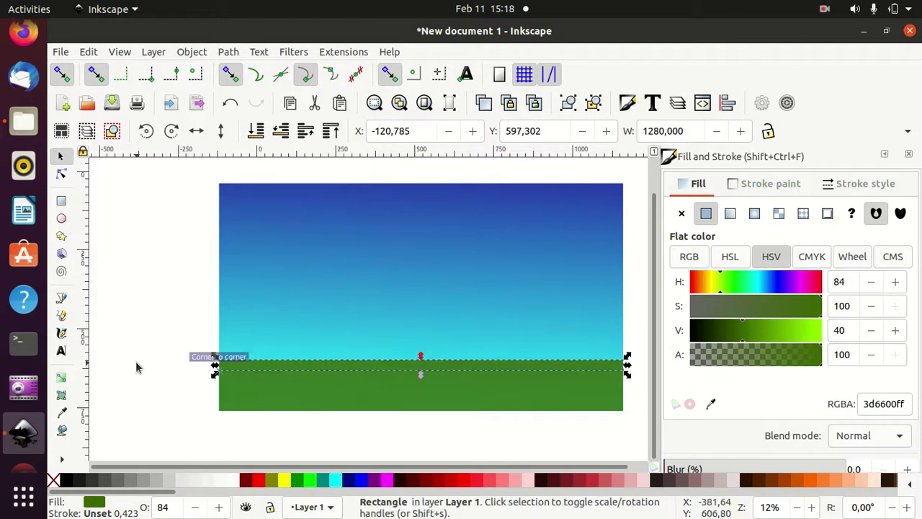
pyautogui.click(136, 366)
# Step: Turn off snapping and nudge the strip down slightly, undoing an accidental resize
pyautogui.keyDown('ctrl'); pyautogui.scroll(-2, 307, 391); pyautogui.keyUp('ctrl')
pyautogui.keyDown('ctrl'); pyautogui.scroll(3, 307, 392); pyautogui.keyUp('ctrl')
pyautogui.keyDown('ctrl'); pyautogui.scroll(1, 307, 391); pyautogui.keyUp('ctrl')
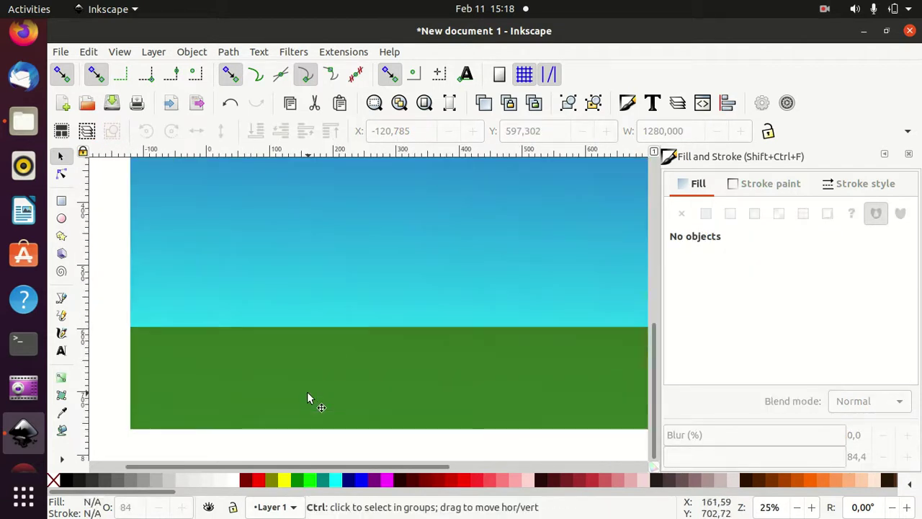
pyautogui.press('%')
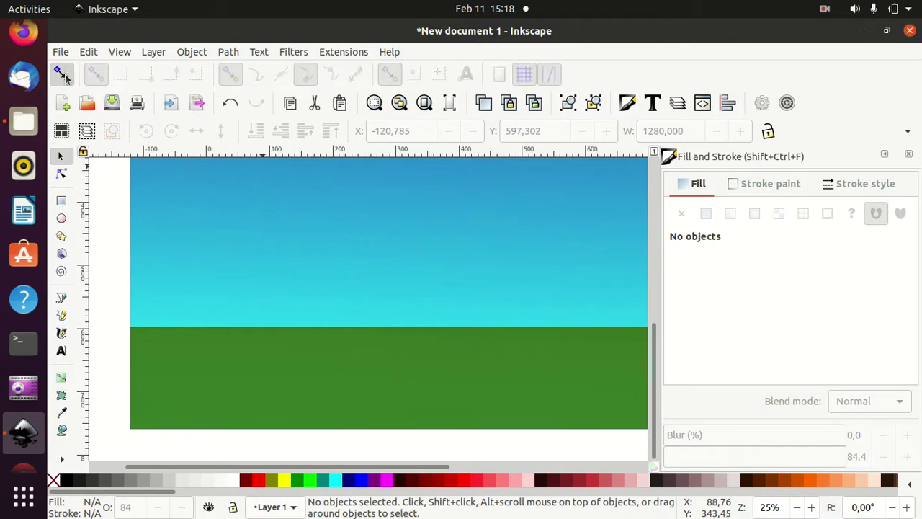
pyautogui.click(428, 331)
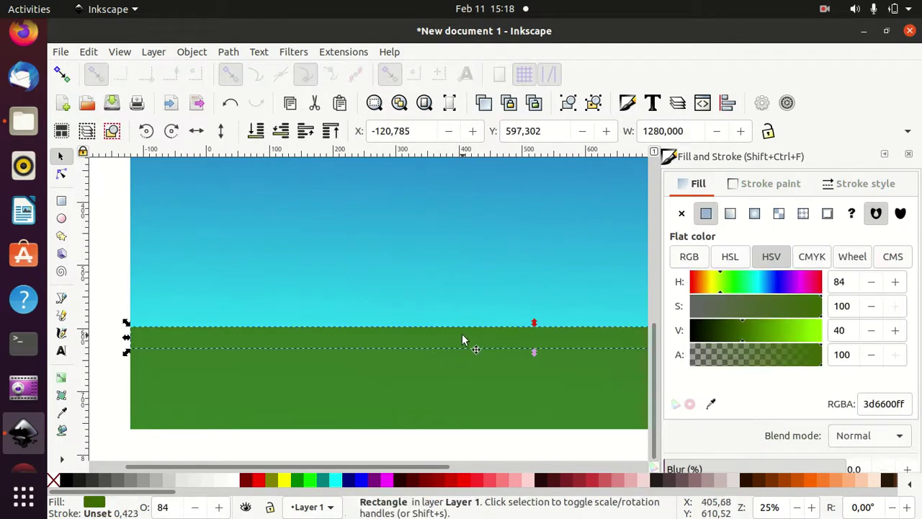
pyautogui.press('Down')
pyautogui.press('Down')
pyautogui.press('Down')
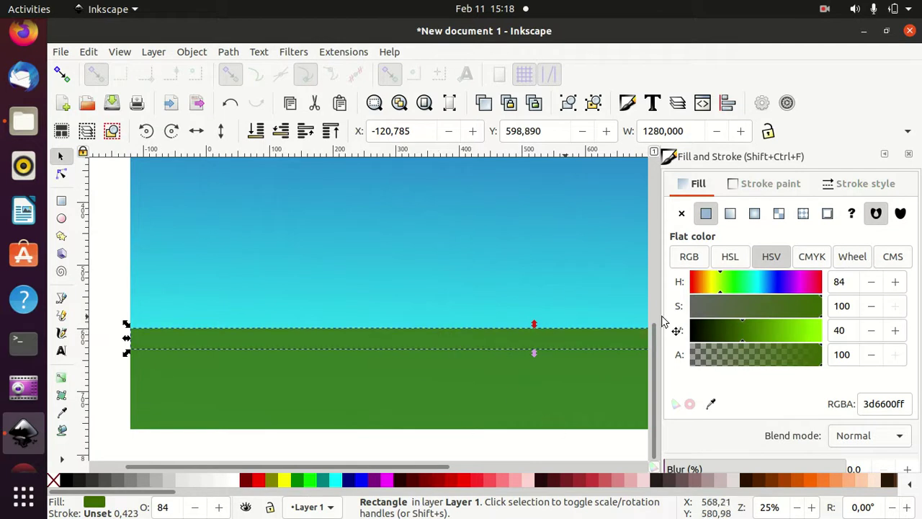
pyautogui.moveTo(535, 333); pyautogui.dragTo(534, 336)
pyautogui.hotkey('ctrl', 'z')
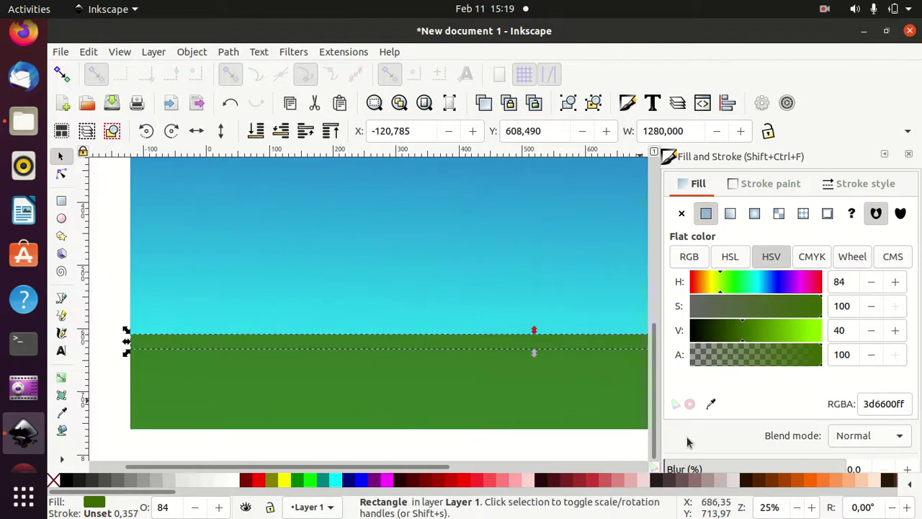
# Step: Fill the horizon strip 90% gray (1a1a1a) at 100% opacity and raise its top edge
pyautogui.click(96, 481)
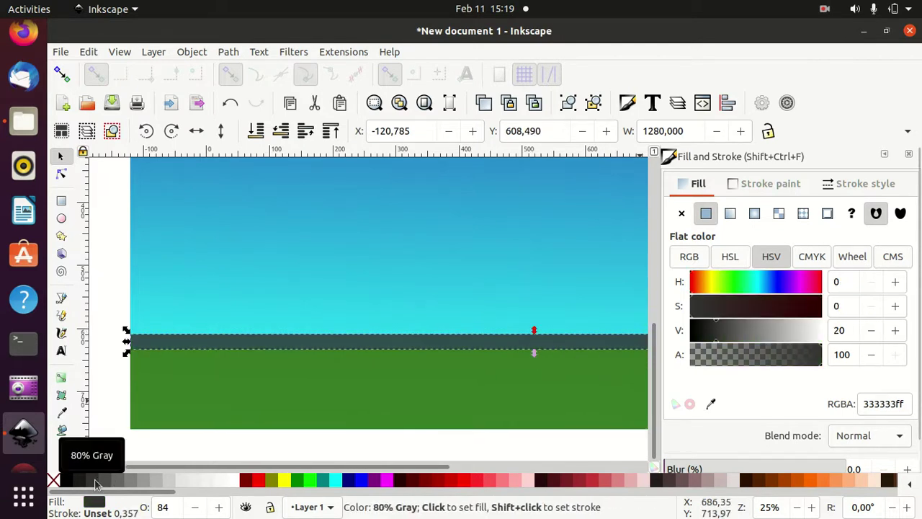
pyautogui.click(70, 481)
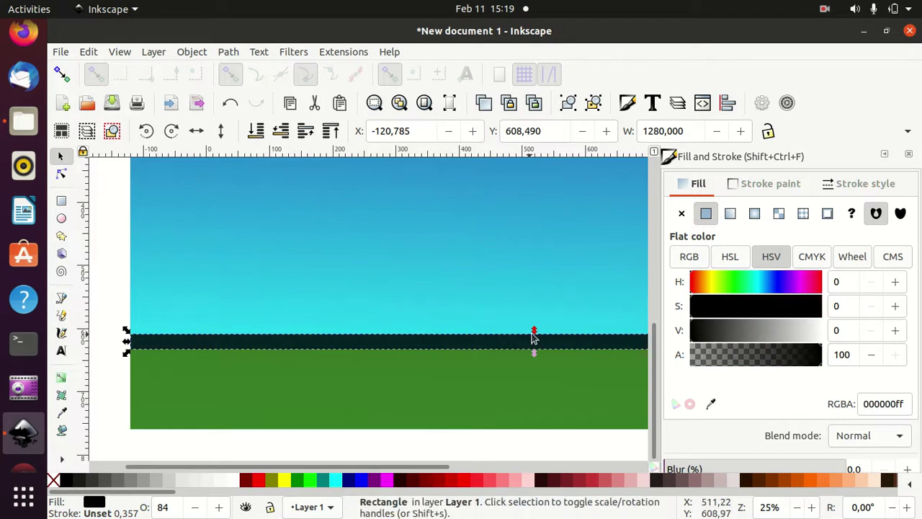
pyautogui.scroll(-1, 807, 407)
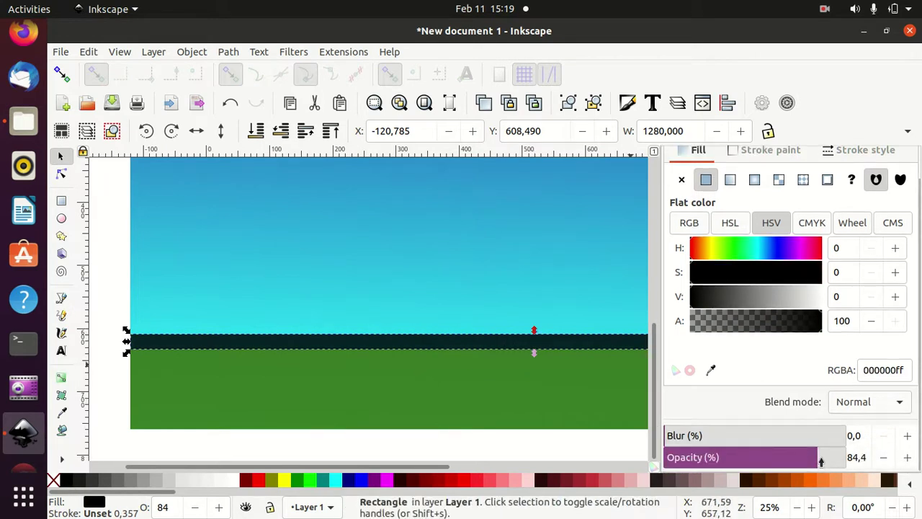
pyautogui.moveTo(820, 457); pyautogui.dragTo(871, 457)
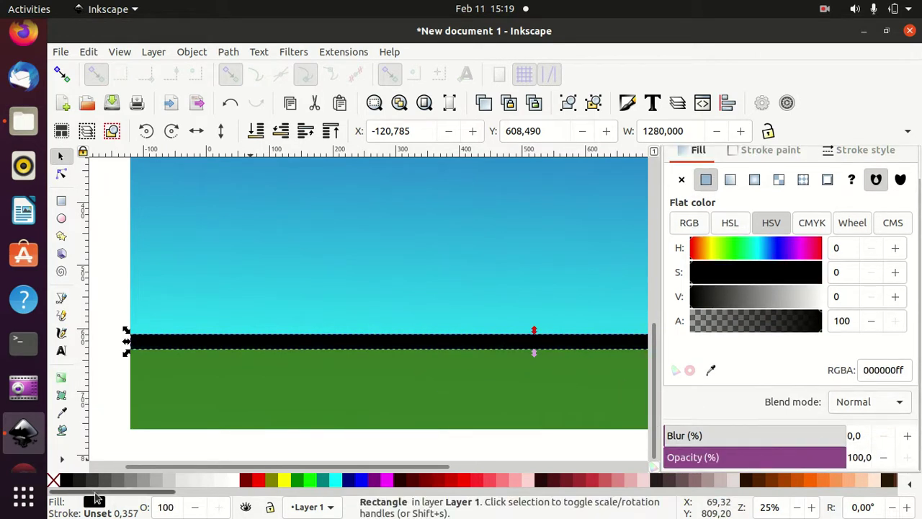
pyautogui.click(83, 481)
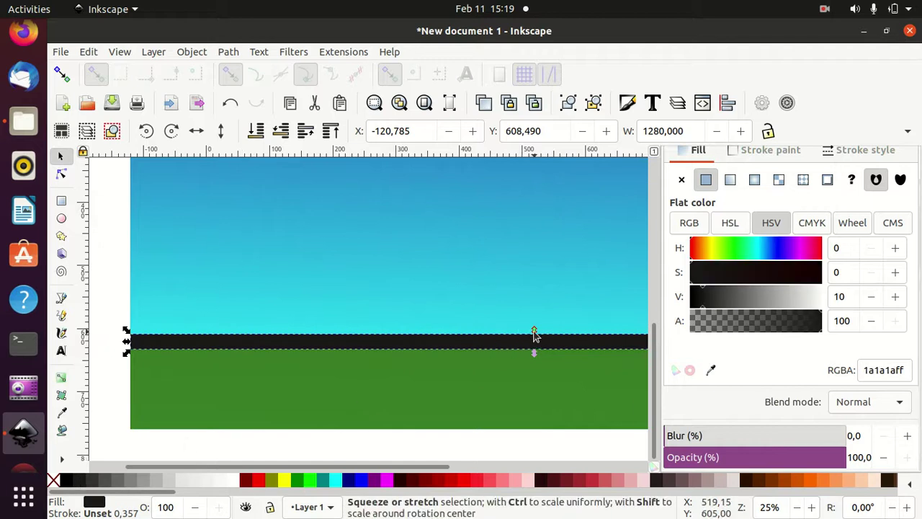
pyautogui.moveTo(534, 335); pyautogui.dragTo(535, 341)
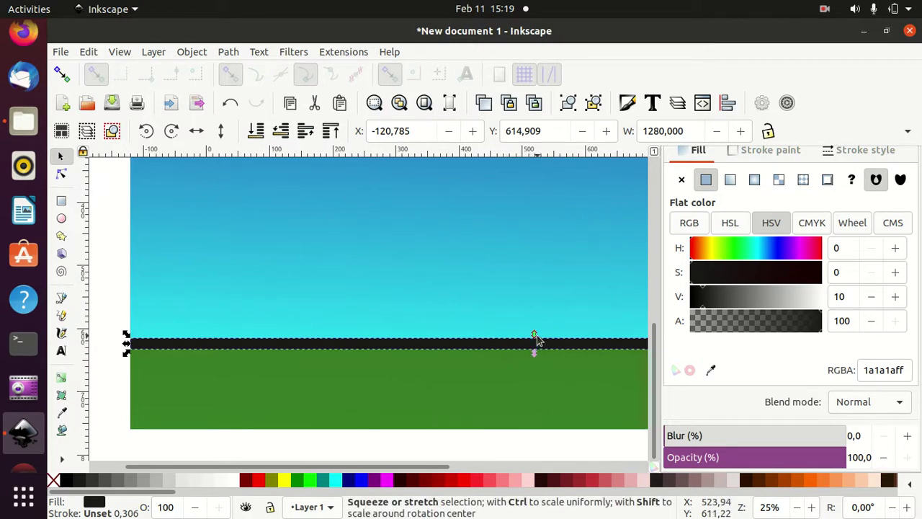
pyautogui.moveTo(536, 335); pyautogui.dragTo(537, 328)
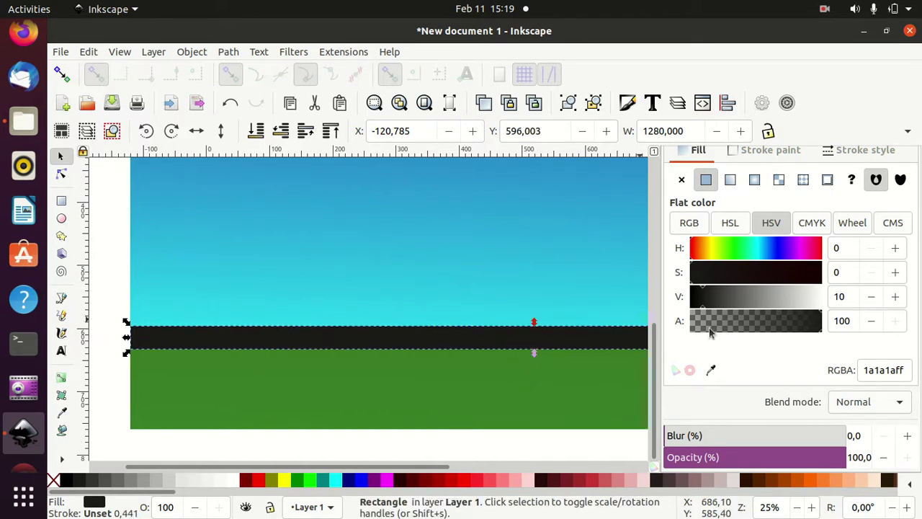
# Step: Pick the grass green onto the strip with the Dropper and darken it
pyautogui.click(61, 412)
pyautogui.click(325, 387)
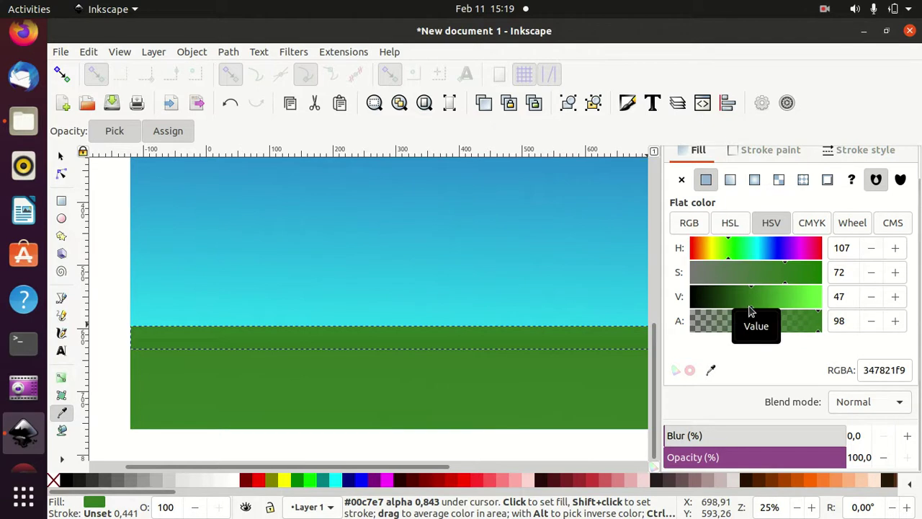
pyautogui.click(745, 305)
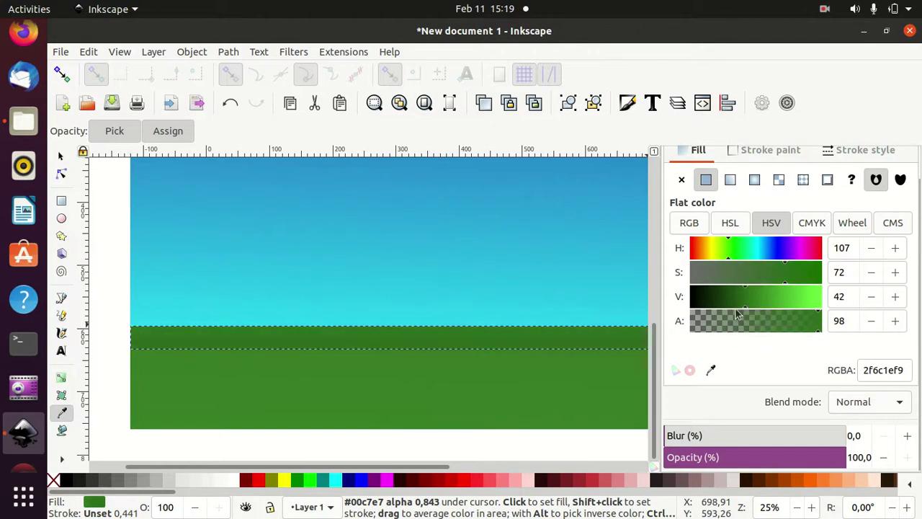
pyautogui.click(737, 306)
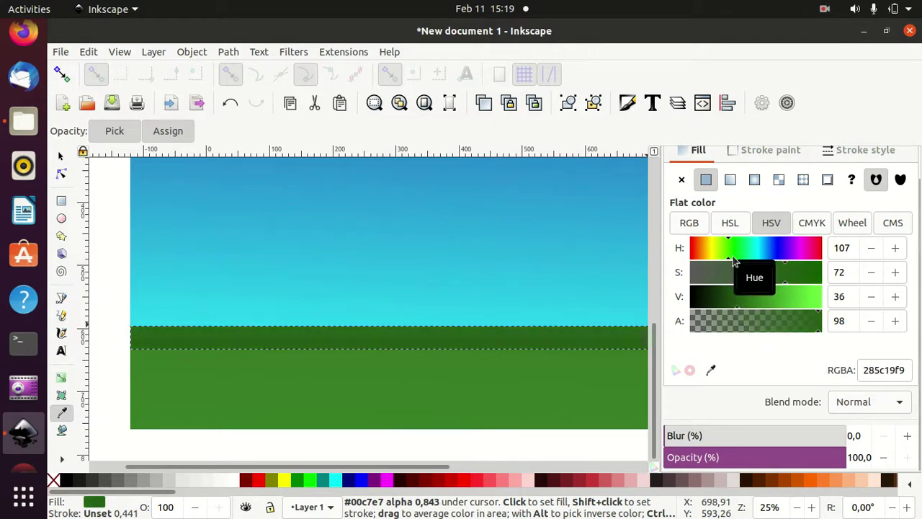
pyautogui.click(730, 308)
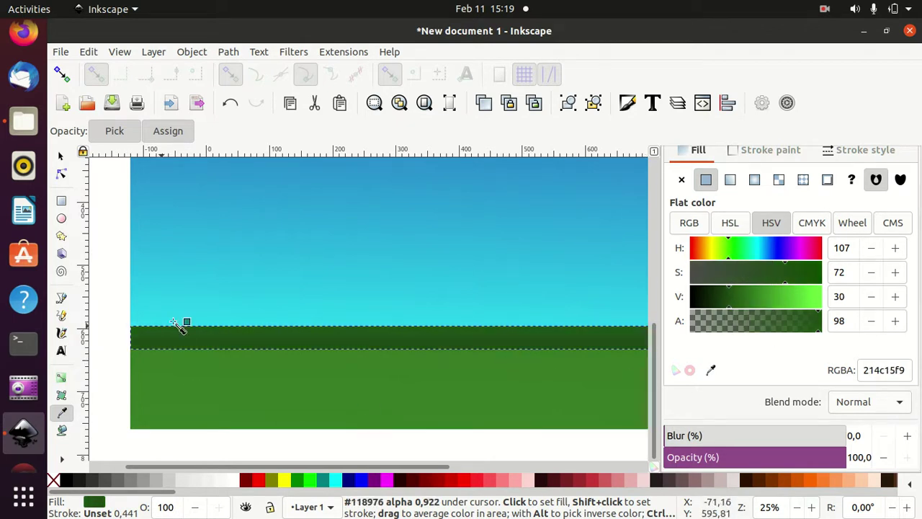
# Step: Heighten the strip, darken it to 15300d, and lower it two levels behind the black band
pyautogui.click(61, 157)
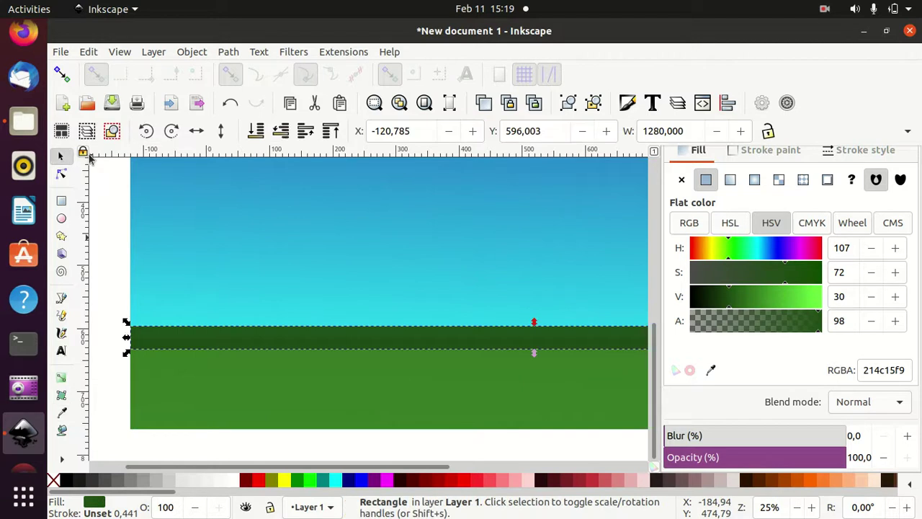
pyautogui.click(282, 134)
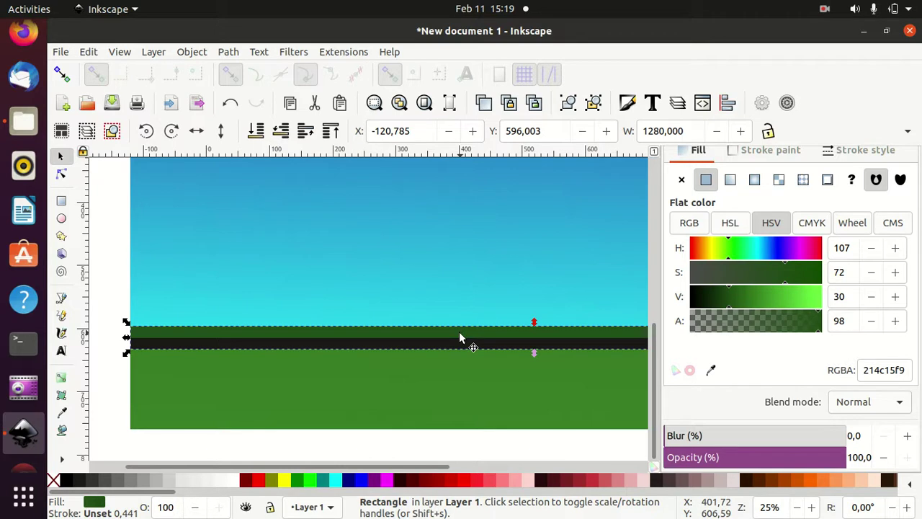
pyautogui.hotkey('ctrl', 'z')
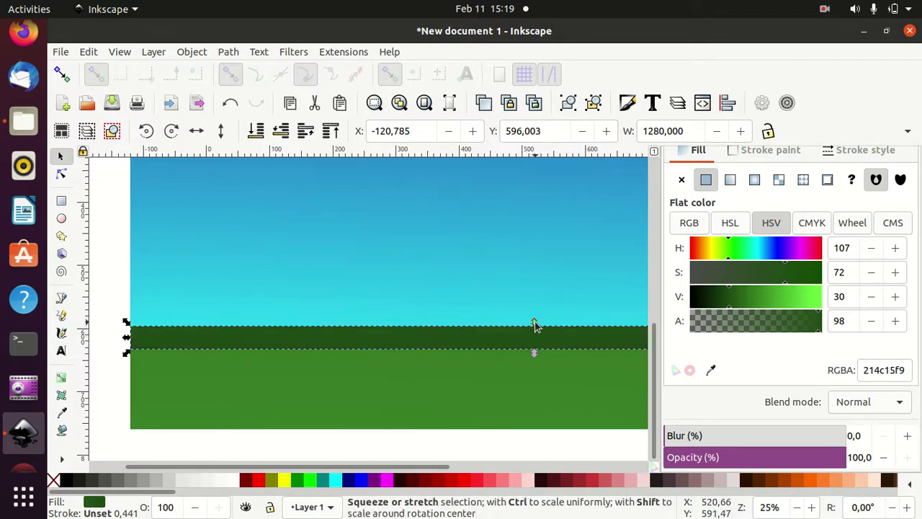
pyautogui.moveTo(534, 324); pyautogui.dragTo(533, 312)
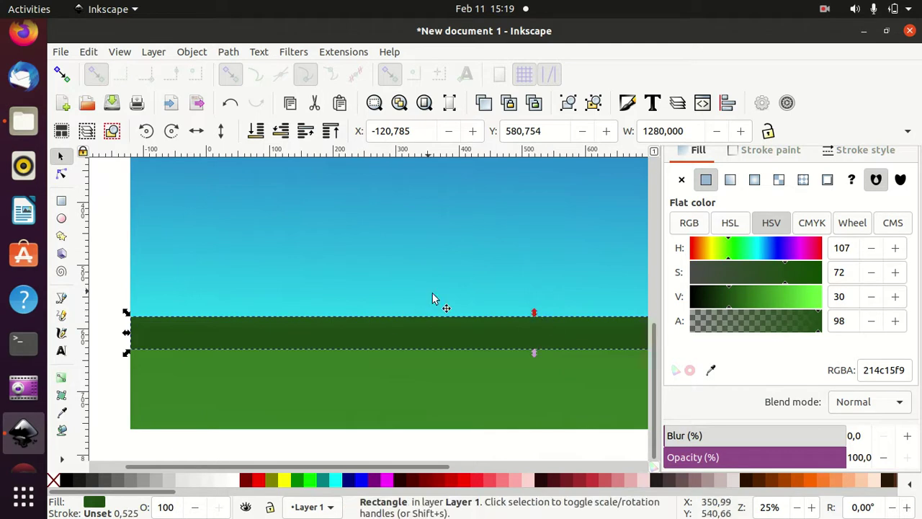
pyautogui.moveTo(726, 309); pyautogui.dragTo(713, 311)
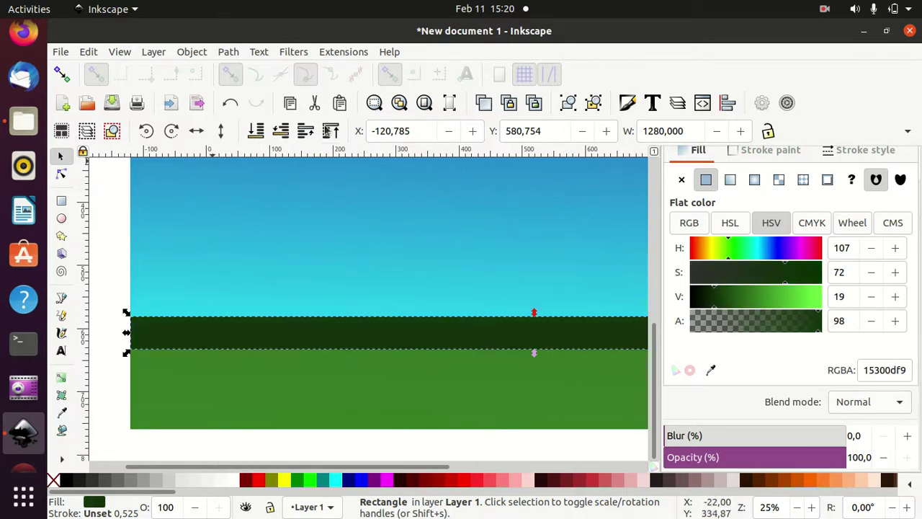
pyautogui.click(275, 137)
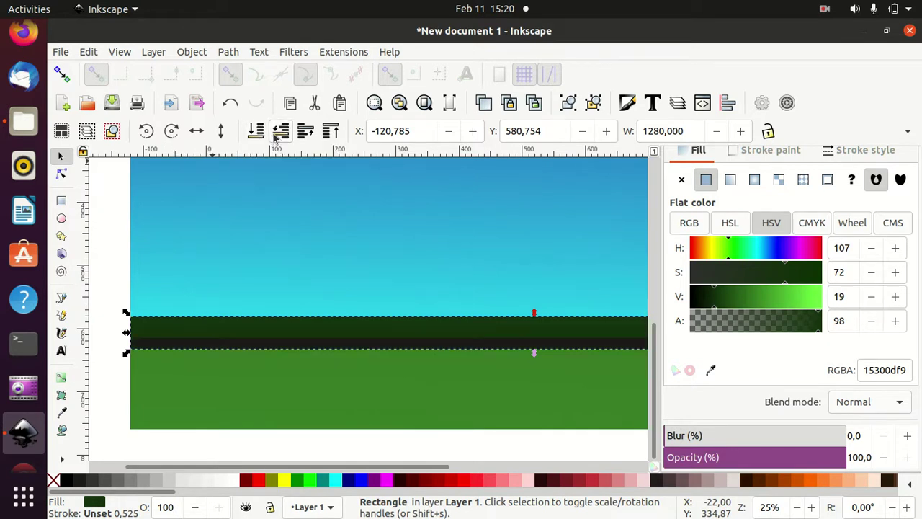
pyautogui.click(275, 137)
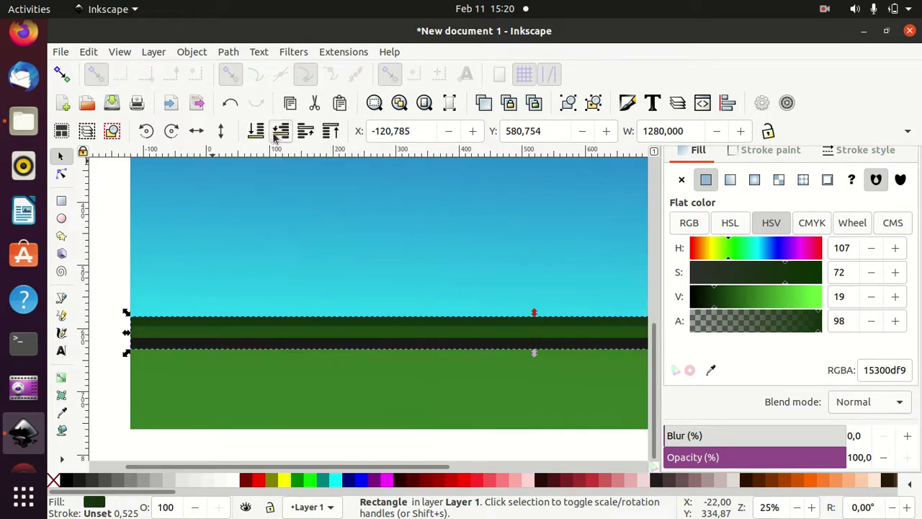
pyautogui.click(124, 266)
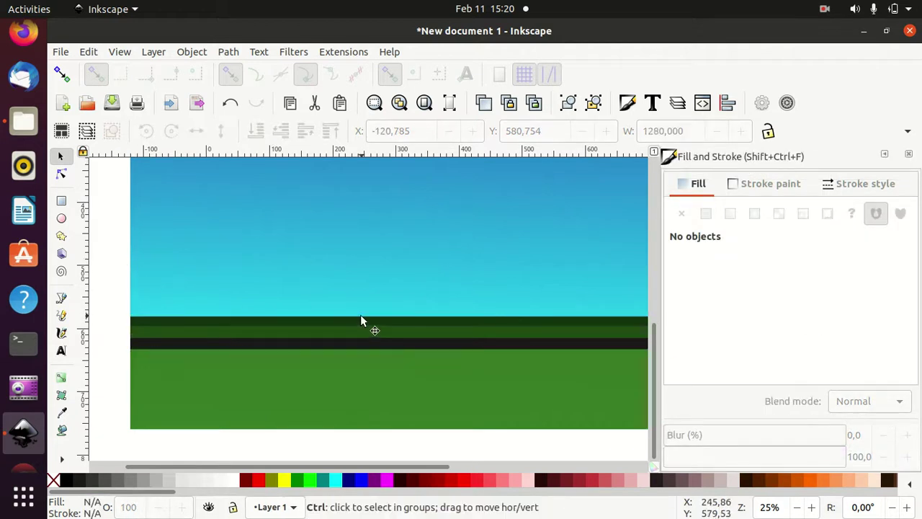
# Step: Zoom the canvas to 25% and pan onto the ground strips
pyautogui.keyDown('ctrl'); pyautogui.scroll(-2, 360, 319); pyautogui.keyUp('ctrl')
pyautogui.keyDown('ctrl'); pyautogui.scroll(-1, 362, 322); pyautogui.keyUp('ctrl')
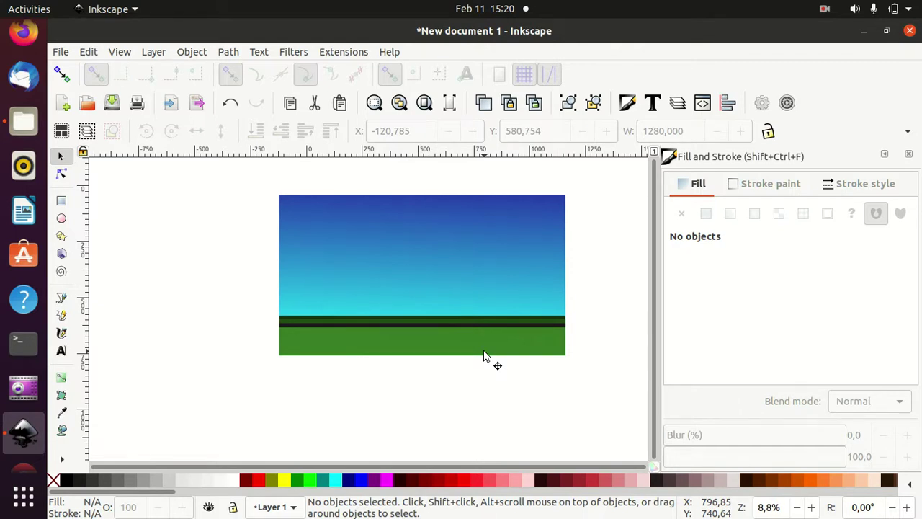
pyautogui.click(822, 10)
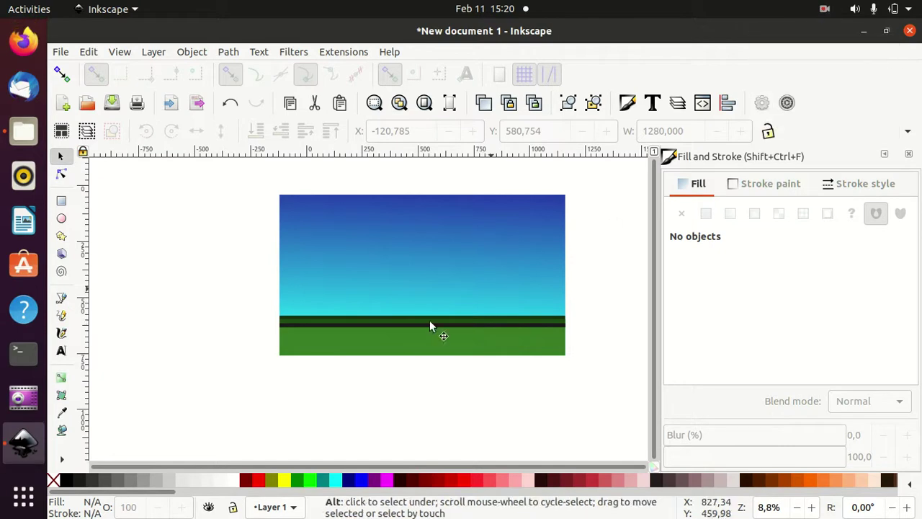
pyautogui.scroll(1, 288, 323)
pyautogui.scroll(2, 288, 323)
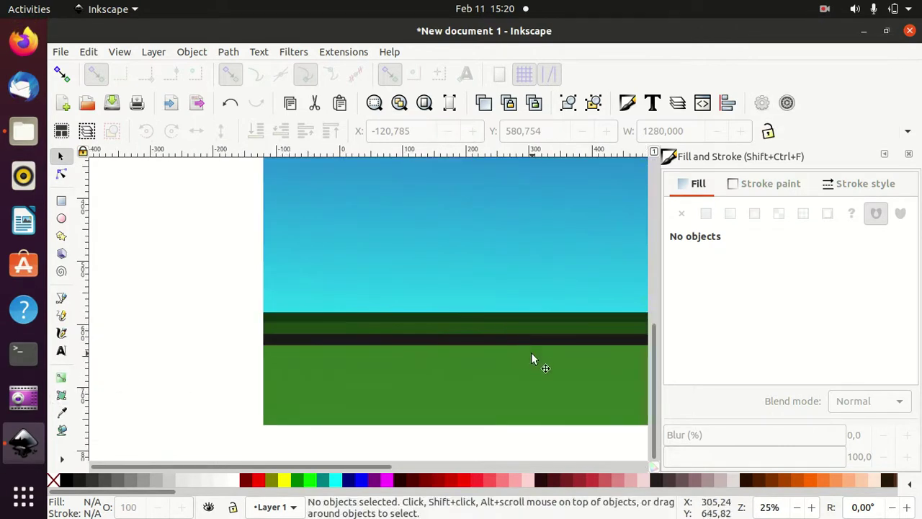
pyautogui.press('space')
pyautogui.press('space')
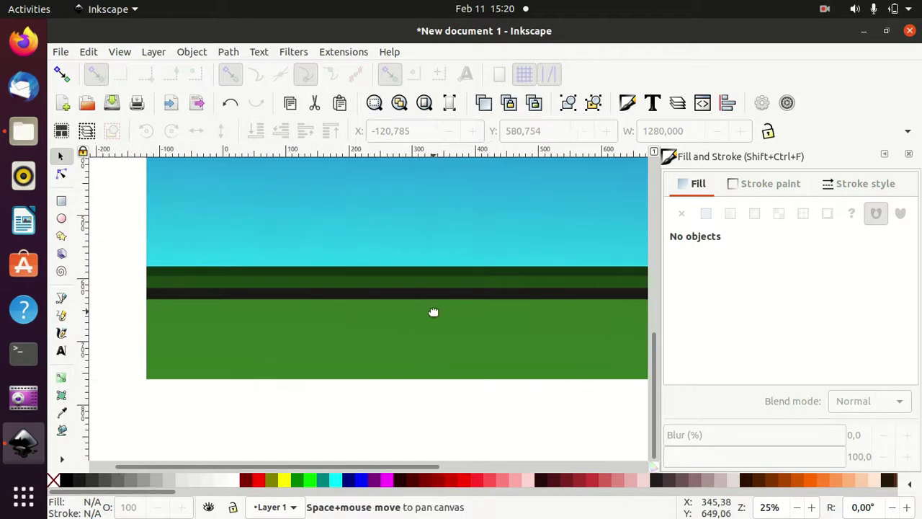
# Step: Draw a small circle on the ground filled dark grey with V 20 and 49% alpha
pyautogui.click(61, 218)
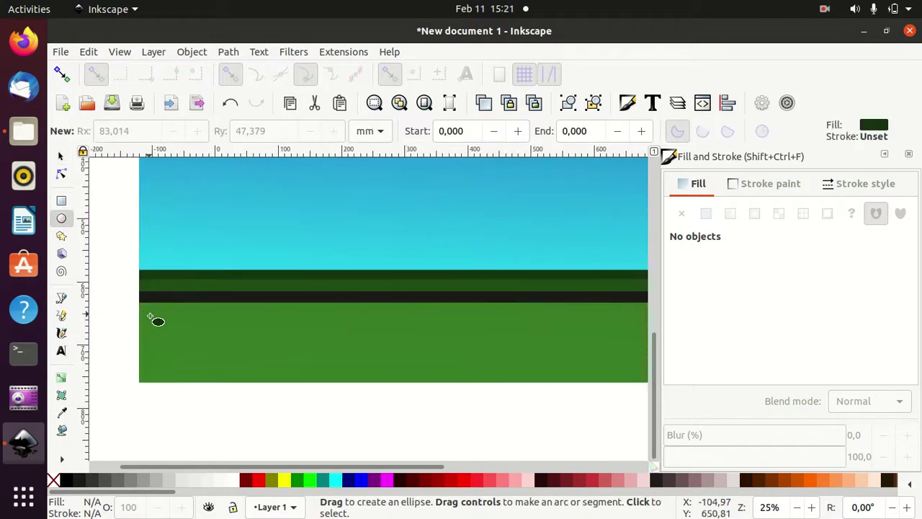
pyautogui.moveTo(154, 320); pyautogui.dragTo(192, 353)
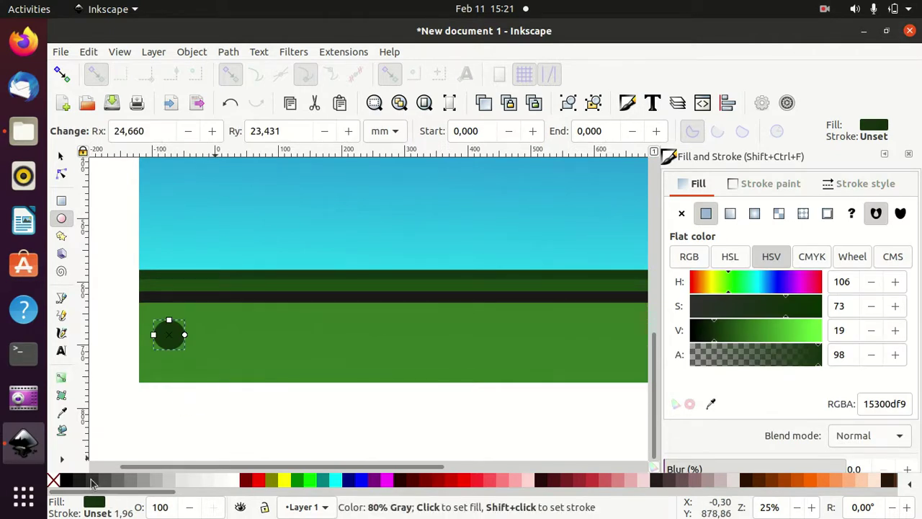
pyautogui.click(92, 480)
pyautogui.click(84, 481)
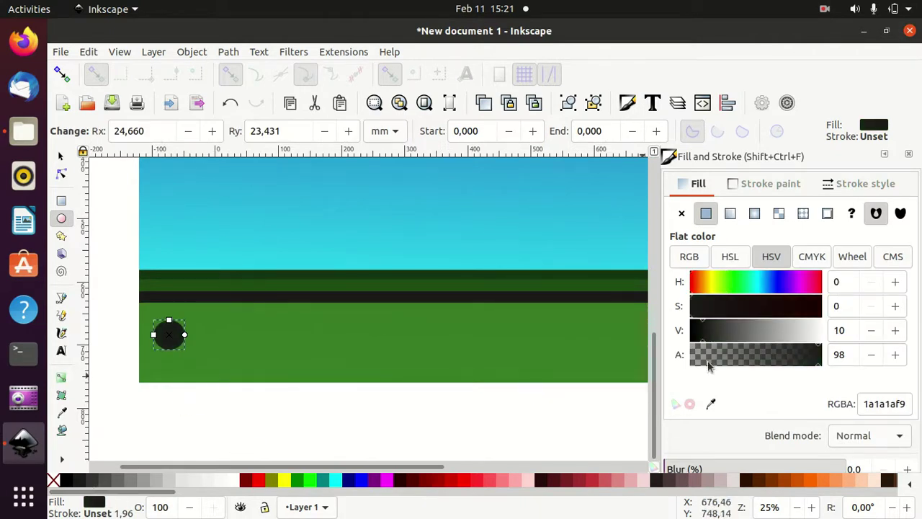
pyautogui.click(717, 333)
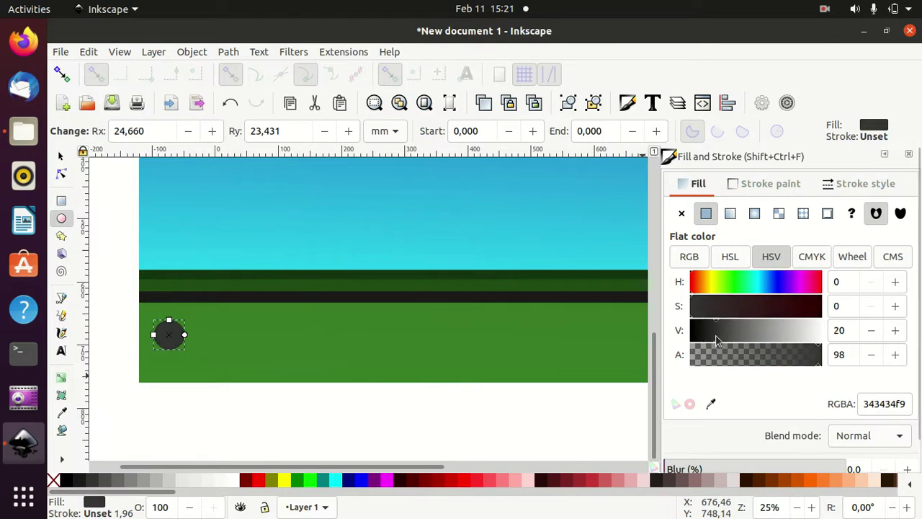
pyautogui.click(755, 364)
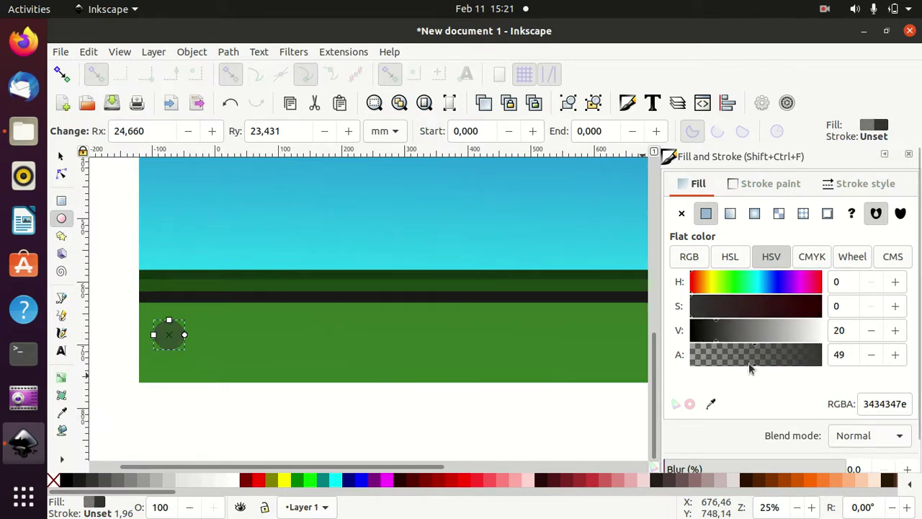
# Step: Duplicate the grey circle several times and scatter the copies across the ground
pyautogui.click(61, 155)
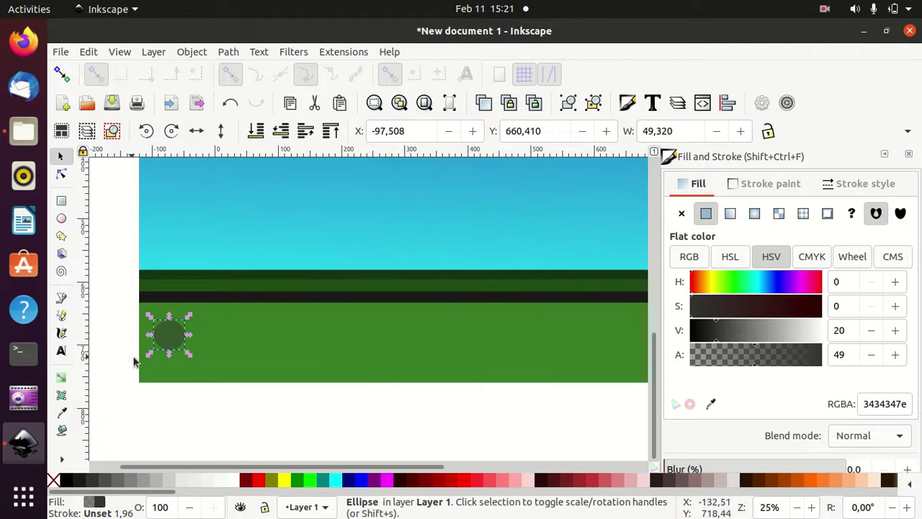
pyautogui.hotkey('ctrl', 'd')
pyautogui.moveTo(173, 344)
pyautogui.mouseDown()
pyautogui.moveTo(368, 342)
pyautogui.moveTo(339, 353)
pyautogui.moveTo(544, 358)
pyautogui.moveTo(543, 339)
pyautogui.mouseUp()
pyautogui.hotkey('ctrl', 'd')
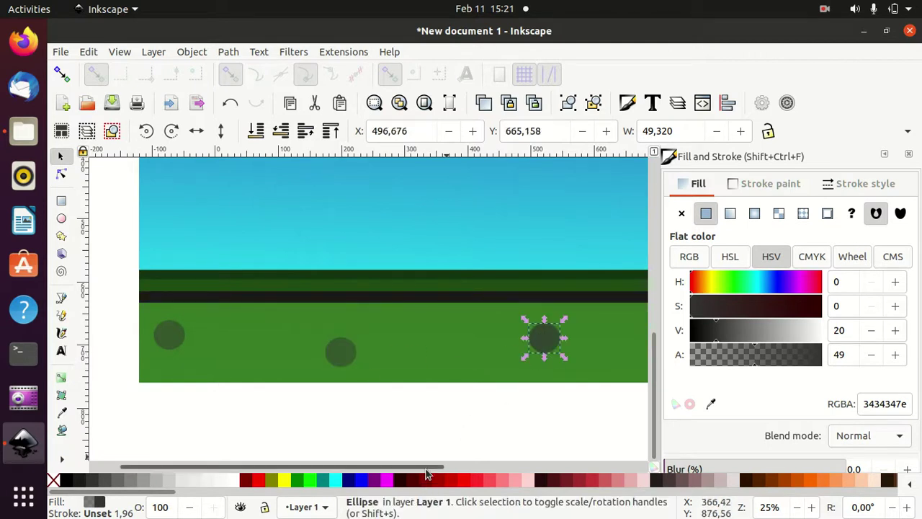
pyautogui.hscroll(3, 430, 466)
pyautogui.moveTo(446, 336)
pyautogui.mouseDown()
pyautogui.moveTo(483, 354)
pyautogui.moveTo(587, 352)
pyautogui.mouseUp()
pyautogui.hotkey('ctrl', 'd')
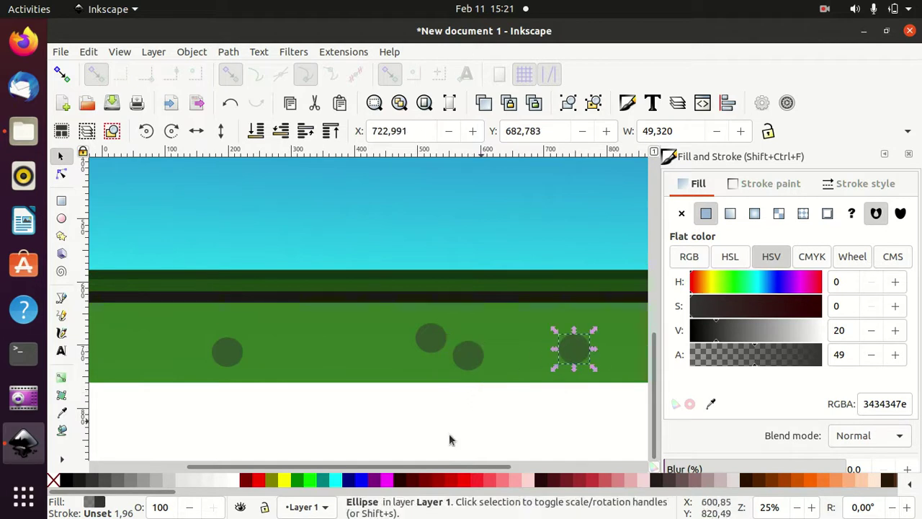
pyautogui.hscroll(6, 422, 469)
pyautogui.moveTo(355, 349)
pyautogui.mouseDown()
pyautogui.moveTo(505, 337)
pyautogui.moveTo(526, 364)
pyautogui.moveTo(604, 334)
pyautogui.mouseUp()
pyautogui.hotkey('ctrl', 'd')
pyautogui.hotkey('ctrl', 'd')
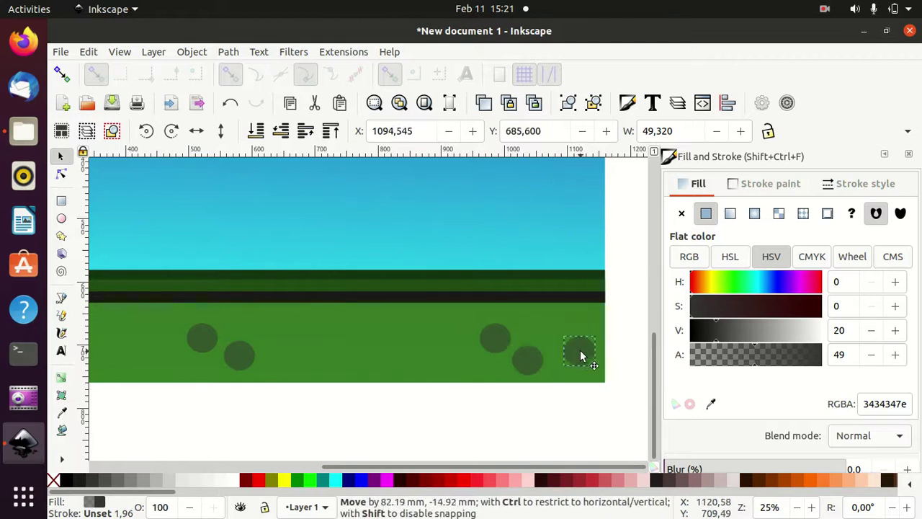
# Step: Trim the circle overhanging the ground's right edge by intersecting it with the ground strip
pyautogui.click(403, 343)
pyautogui.press('Home')
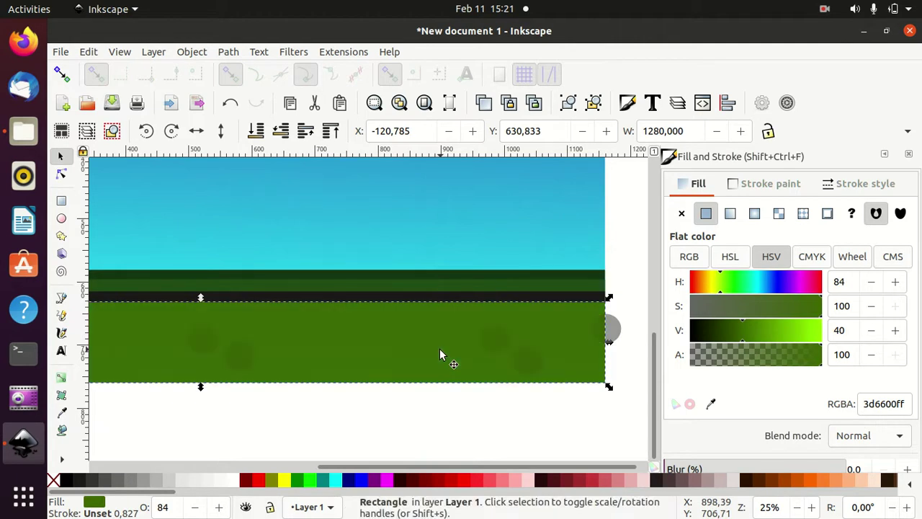
pyautogui.keyDown('shift'); pyautogui.click(617, 335); pyautogui.keyUp('shift')
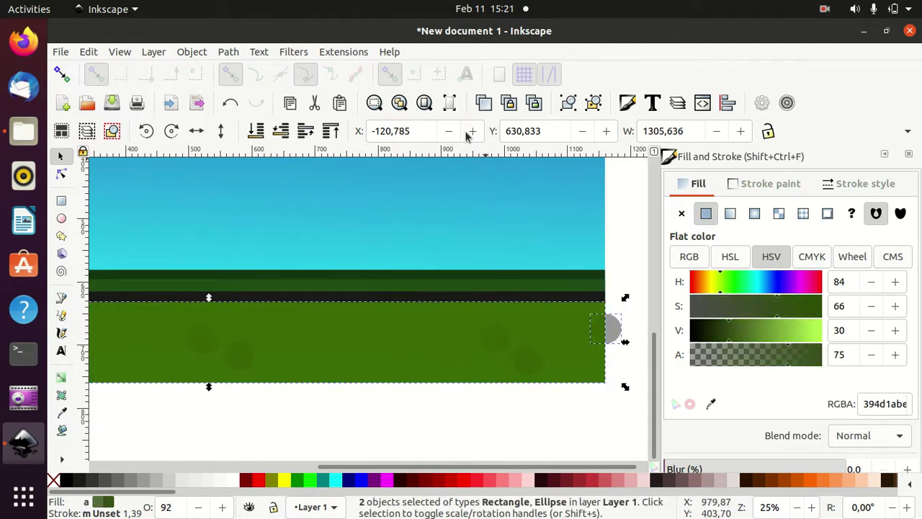
pyautogui.click(228, 53)
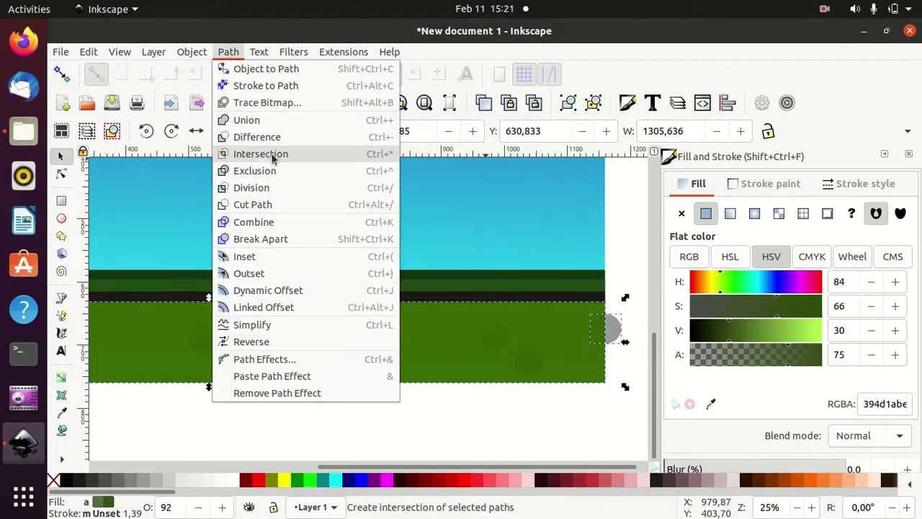
pyautogui.click(271, 153)
pyautogui.click(451, 419)
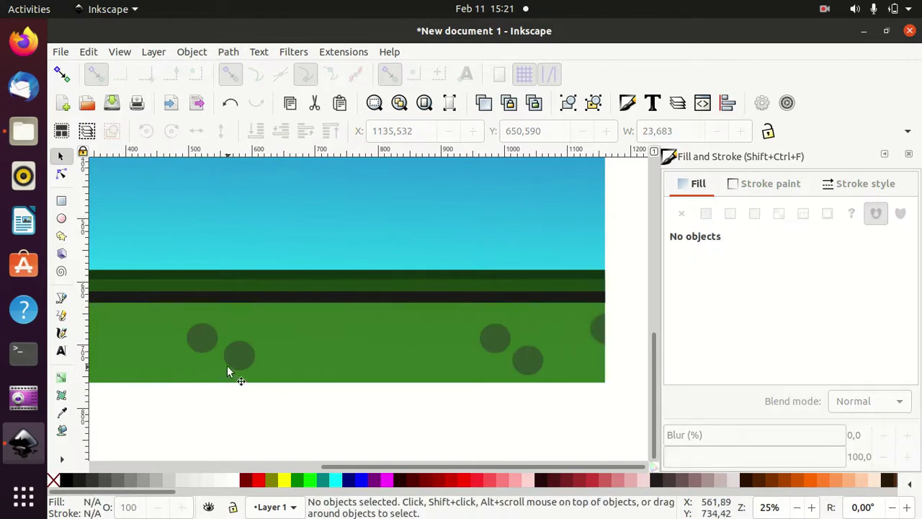
# Step: Move a circle over the ground's bottom edge and clip it to the strip by intersection
pyautogui.click(236, 358)
pyautogui.moveTo(238, 357); pyautogui.dragTo(389, 393)
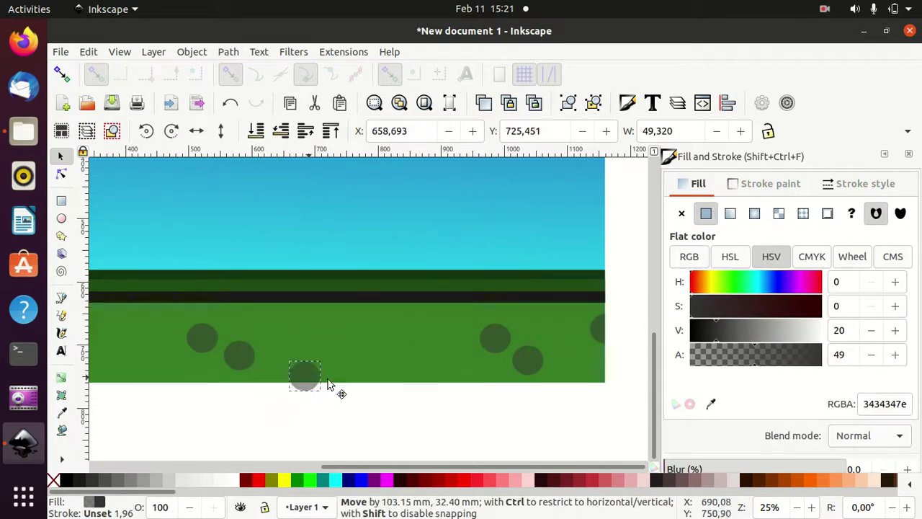
pyautogui.click(424, 332)
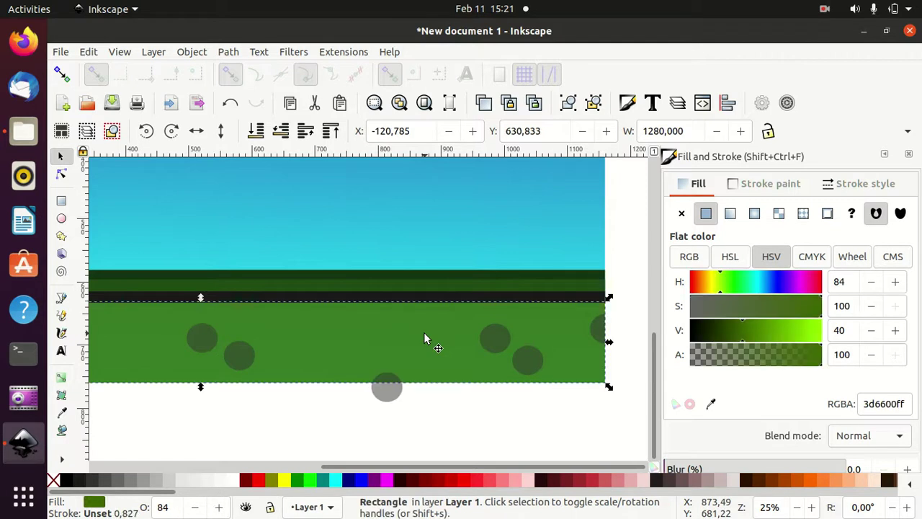
pyautogui.press('pageup')
pyautogui.keyDown('shift'); pyautogui.click(390, 394); pyautogui.keyUp('shift')
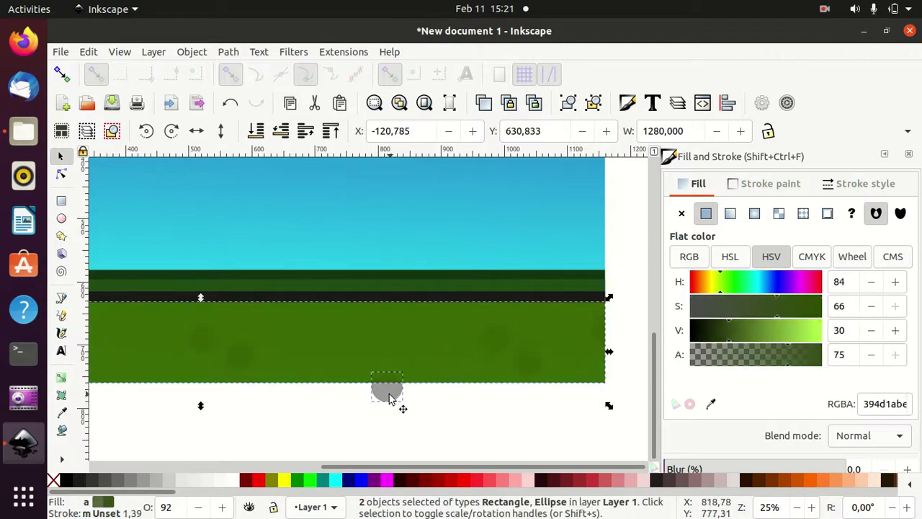
pyautogui.click(229, 52)
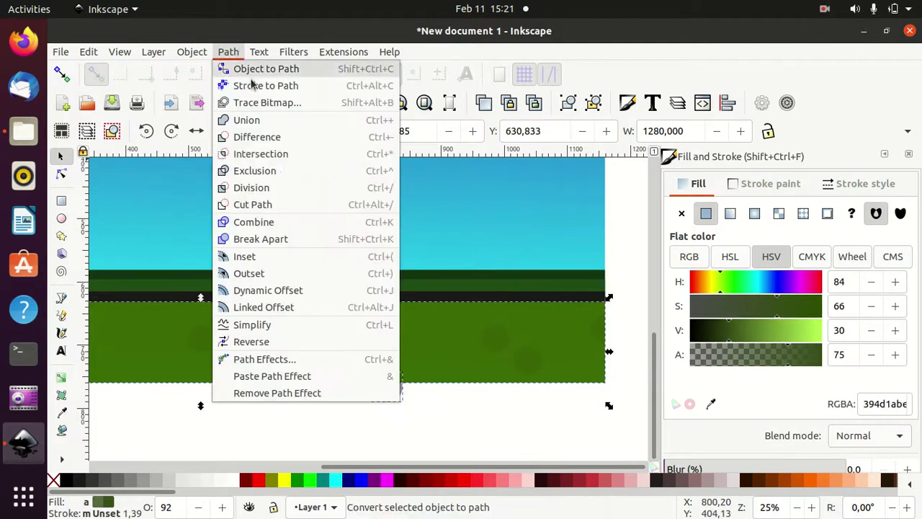
pyautogui.click(280, 152)
pyautogui.moveTo(419, 467); pyautogui.dragTo(211, 440)
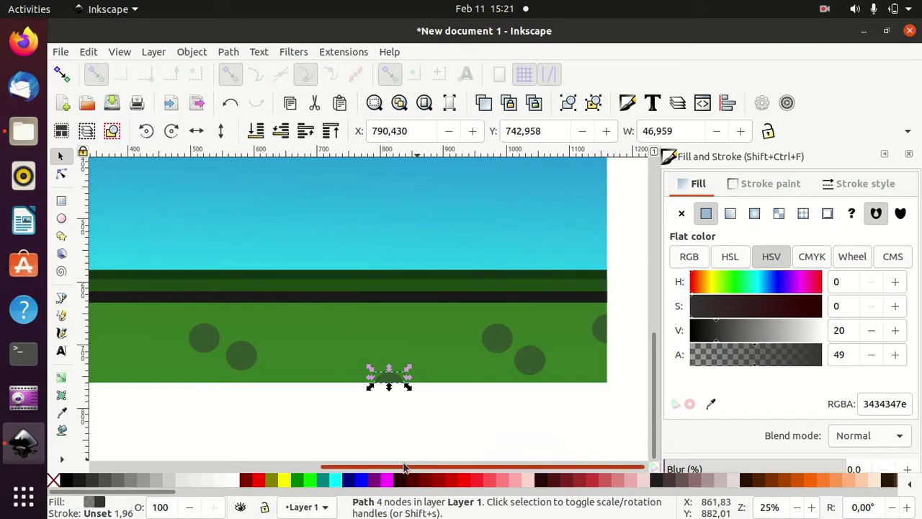
# Step: Move the middle circle onto the bottom edge and trim it to the ground likewise
pyautogui.click(342, 338)
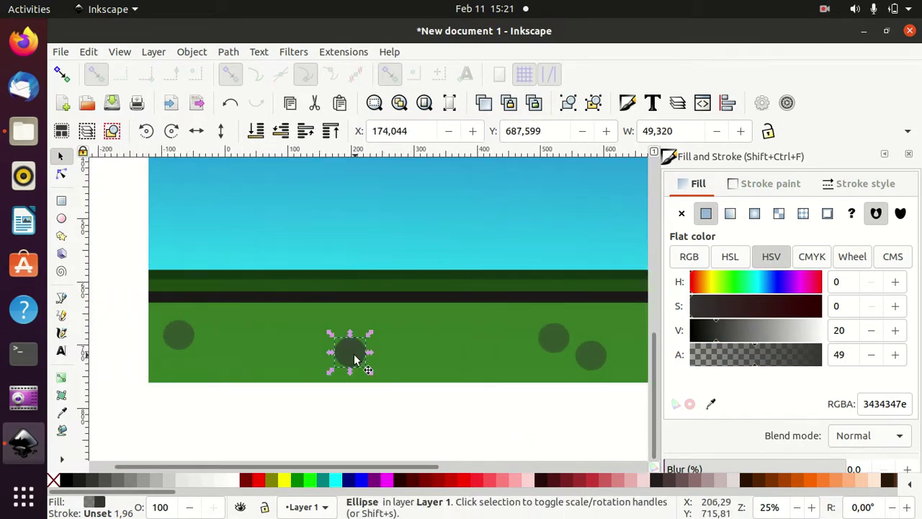
pyautogui.moveTo(361, 368); pyautogui.dragTo(281, 396)
pyautogui.click(286, 337)
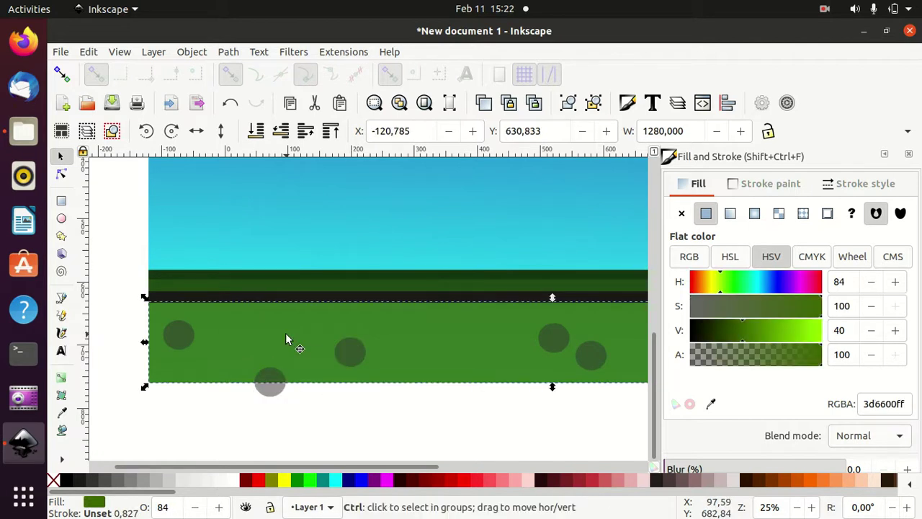
pyautogui.hotkey('ctrl', 'alt', 'v')
pyautogui.keyDown('shift'); pyautogui.click(271, 391); pyautogui.keyUp('shift')
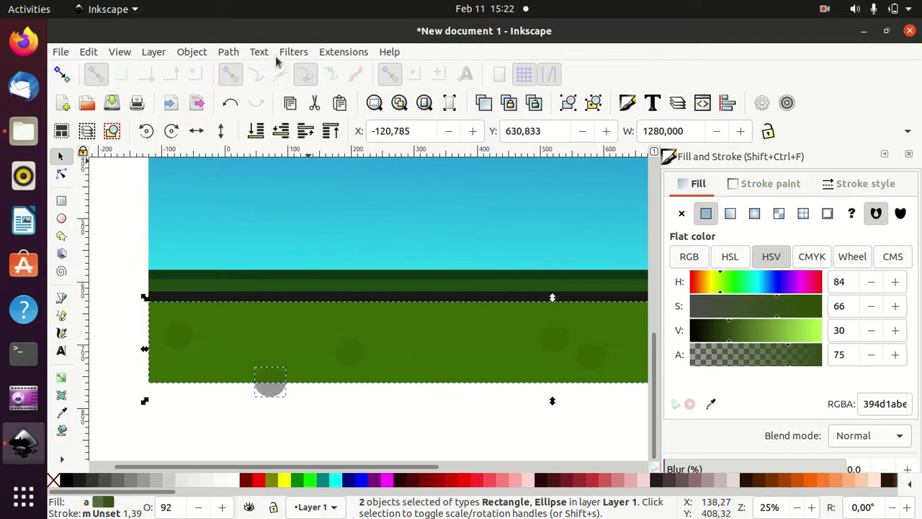
pyautogui.click(228, 52)
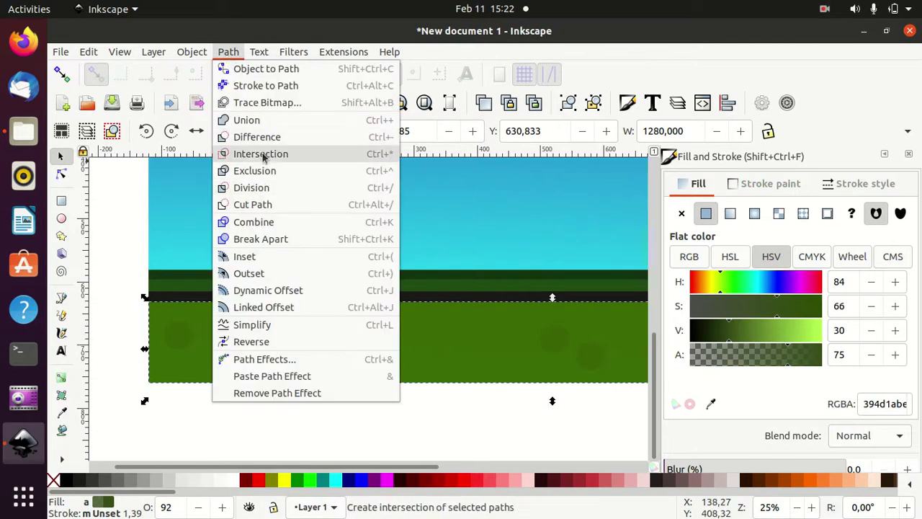
pyautogui.click(249, 152)
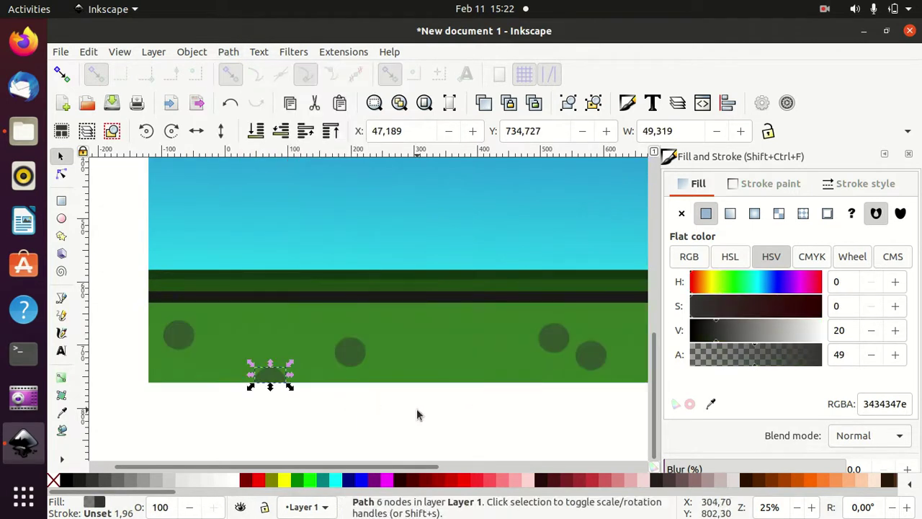
# Step: Recentre the view on the whole scene and reselect the green ground strip
pyautogui.scroll(1, 422, 403)
pyautogui.scroll(-2, 422, 402)
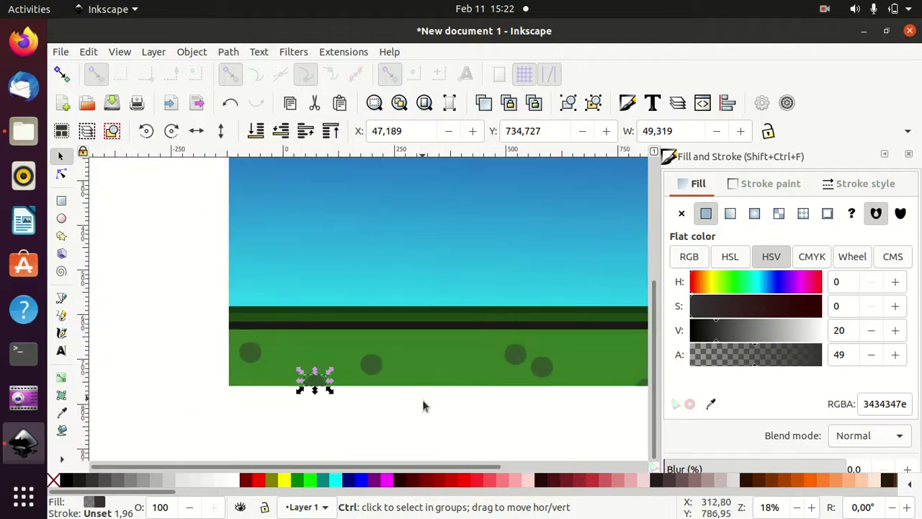
pyautogui.scroll(-1, 454, 411)
pyautogui.moveTo(514, 382); pyautogui.dragTo(356, 334)
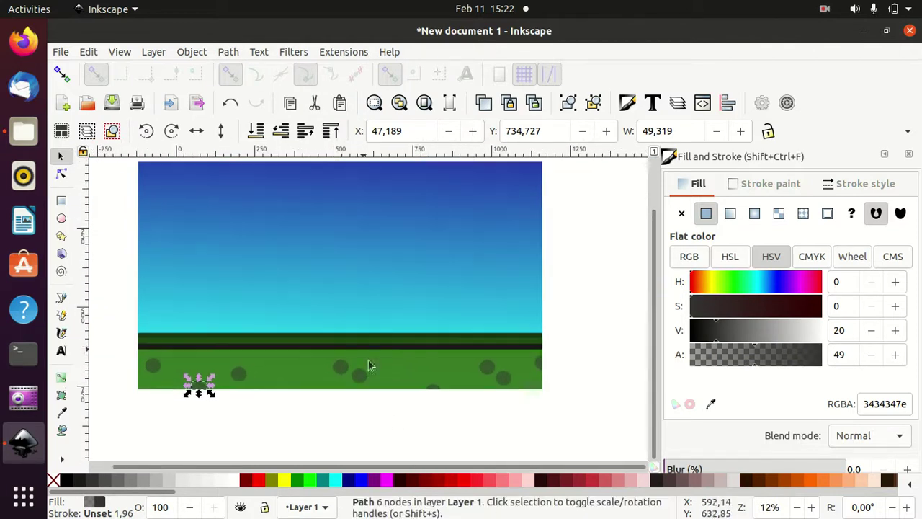
pyautogui.click(394, 423)
pyautogui.click(348, 383)
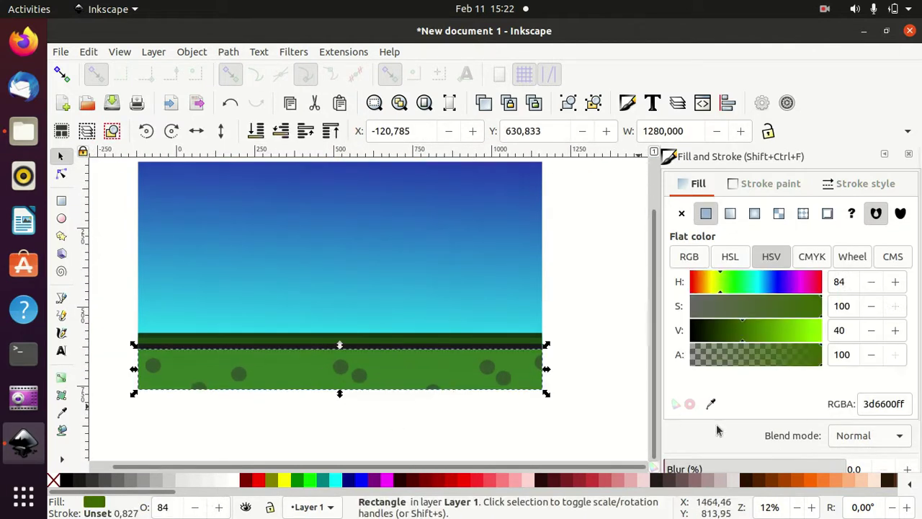
# Step: Make the ground strip fully opaque and clear the selection
pyautogui.scroll(-1, 757, 438)
pyautogui.moveTo(816, 465); pyautogui.dragTo(850, 465)
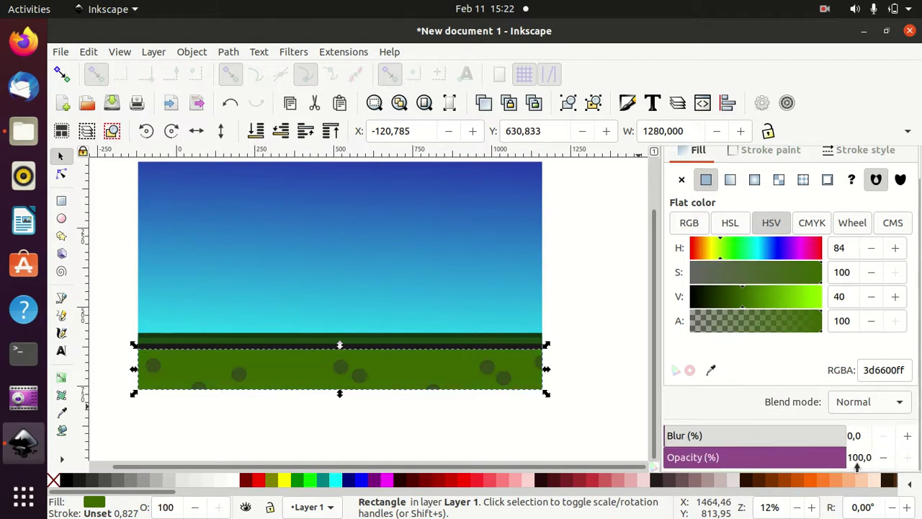
pyautogui.click(213, 432)
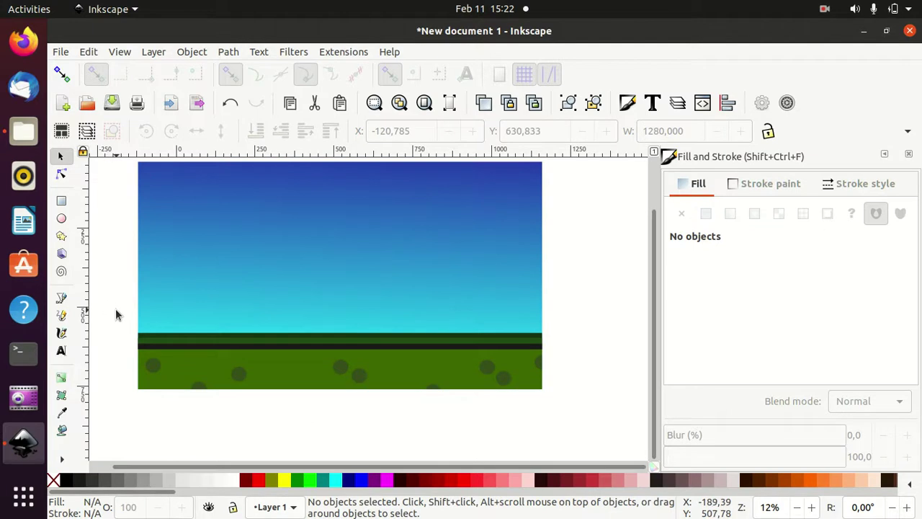
# Step: Rubber-band select the 13 ground strips and dark spots and group them with Ctrl+G
pyautogui.moveTo(117, 311)
pyautogui.mouseDown()
pyautogui.moveTo(173, 398)
pyautogui.moveTo(587, 426)
pyautogui.mouseUp()
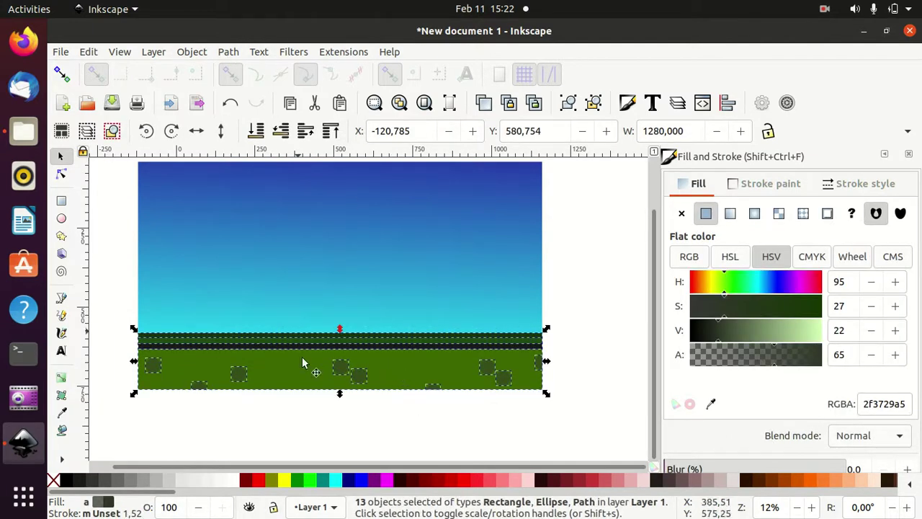
pyautogui.press('ctrl')
pyautogui.hotkey('ctrl', 'g')
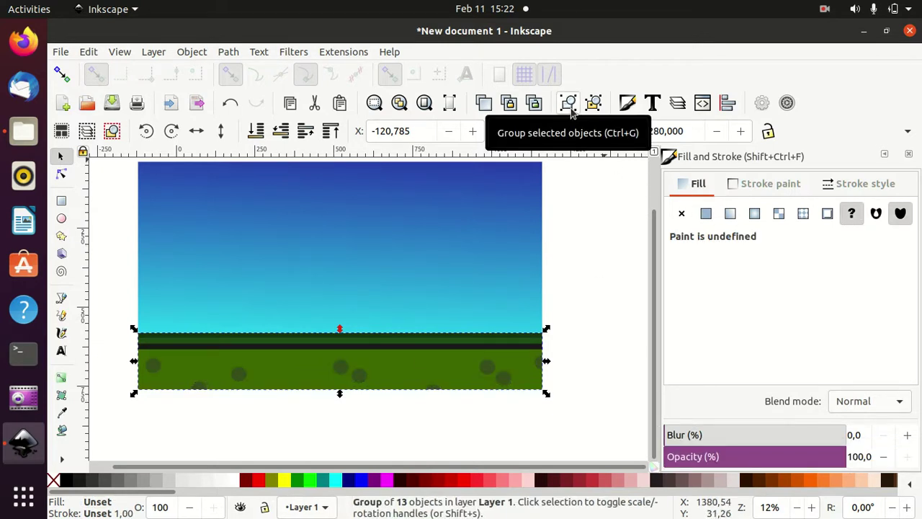
pyautogui.click(614, 351)
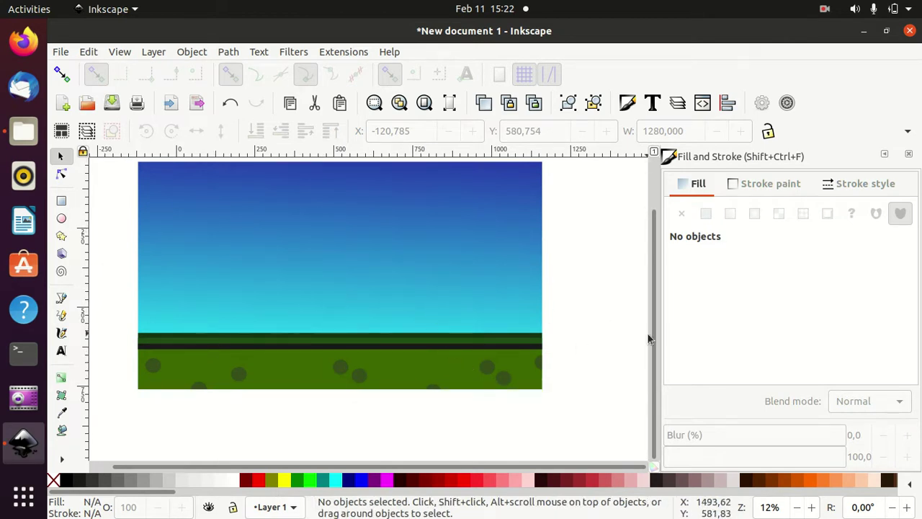
pyautogui.moveTo(654, 342); pyautogui.dragTo(656, 308)
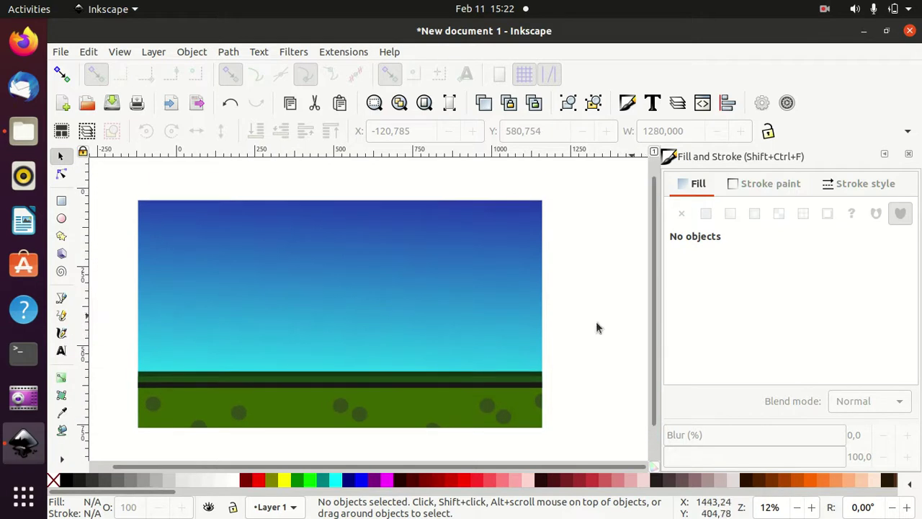
# Step: Draw a star near the sky's top-left with 40 corners and spoke ratio 0.640
pyautogui.click(61, 236)
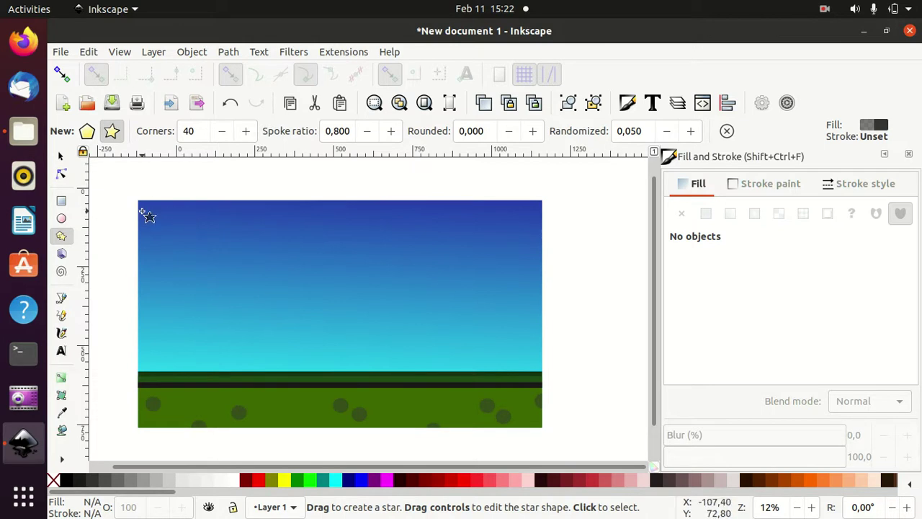
pyautogui.moveTo(151, 208)
pyautogui.mouseDown()
pyautogui.moveTo(198, 243)
pyautogui.moveTo(180, 230)
pyautogui.mouseUp()
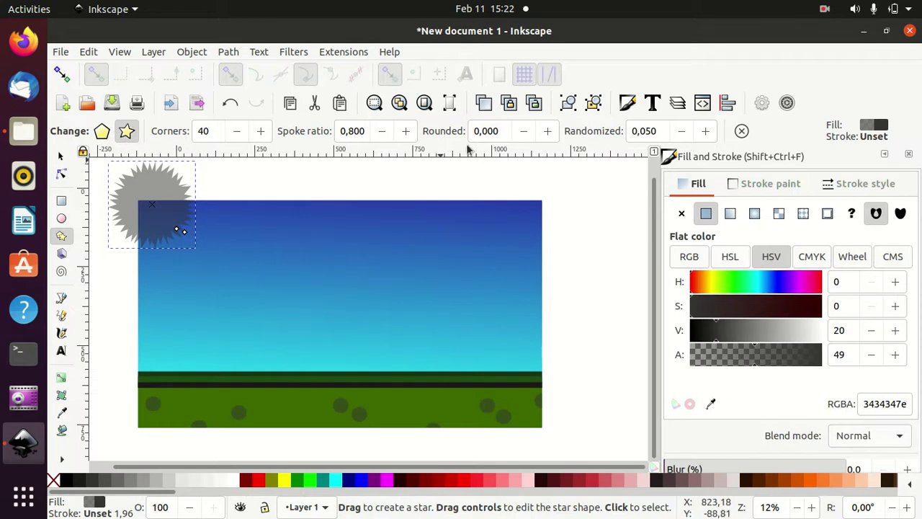
pyautogui.click(741, 130)
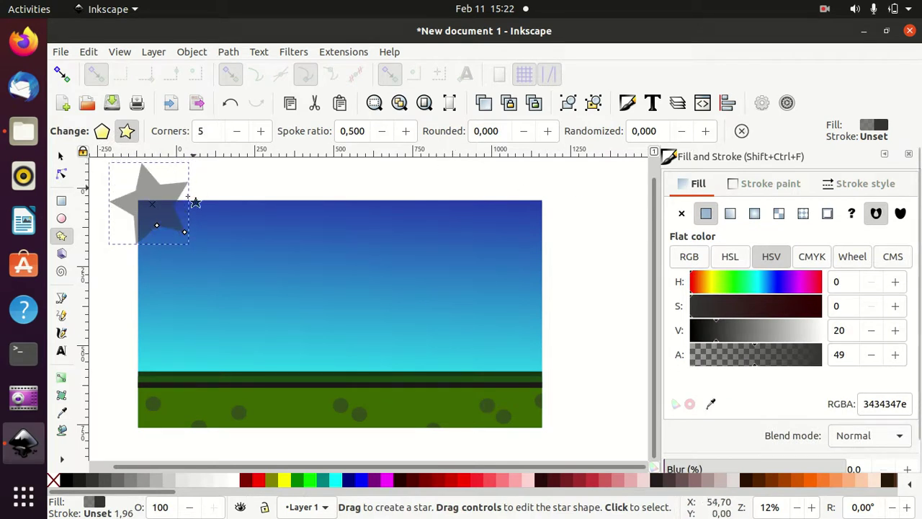
pyautogui.click(209, 131)
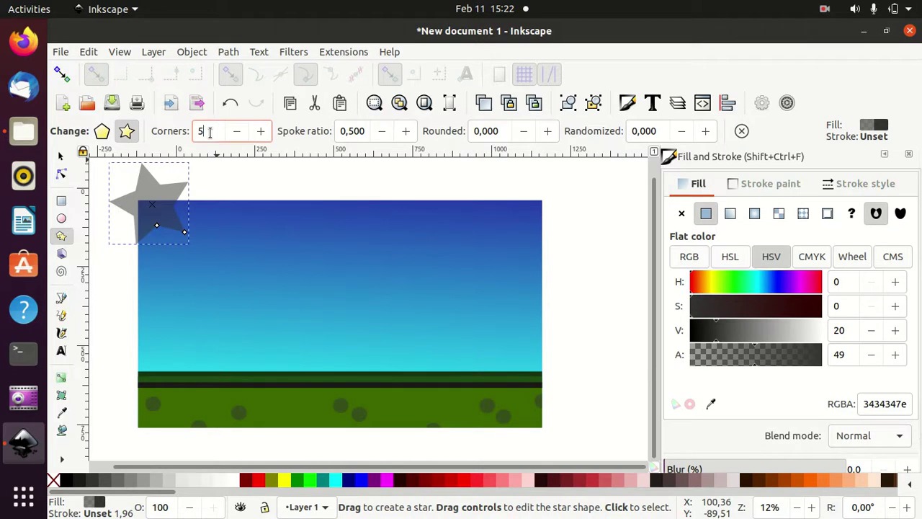
pyautogui.write('40')
pyautogui.press('Return')
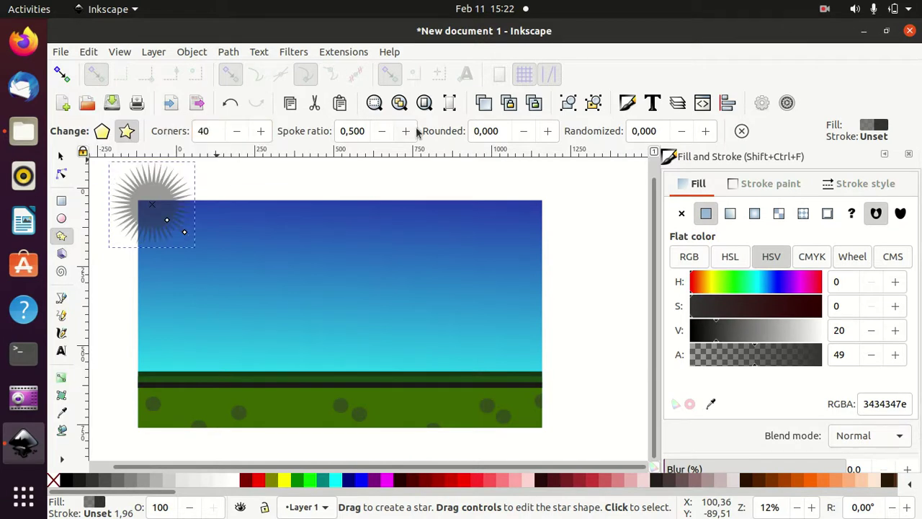
pyautogui.click(406, 131)
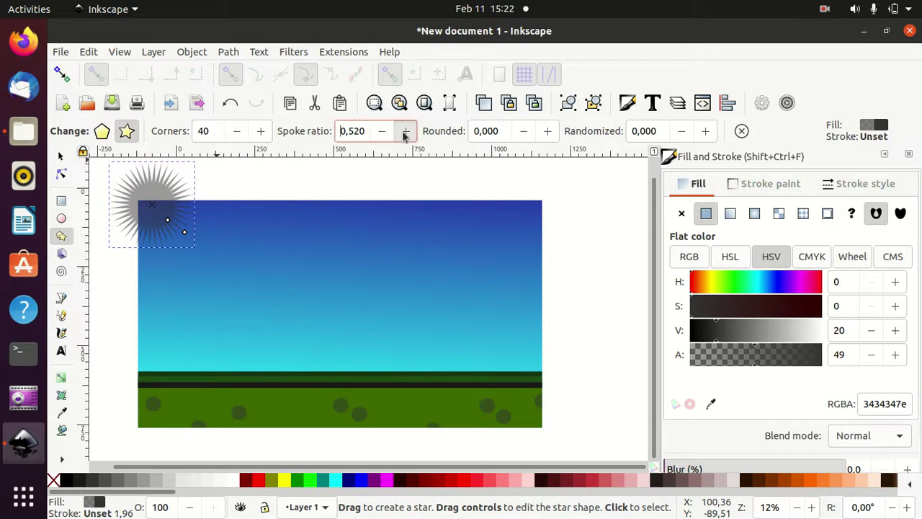
pyautogui.click(405, 131)
pyautogui.click(406, 131)
pyautogui.click(406, 131)
pyautogui.click(406, 131)
pyautogui.click(405, 131)
pyautogui.click(406, 131)
# Step: Set the star's randomization to 0.060
pyautogui.click(662, 131)
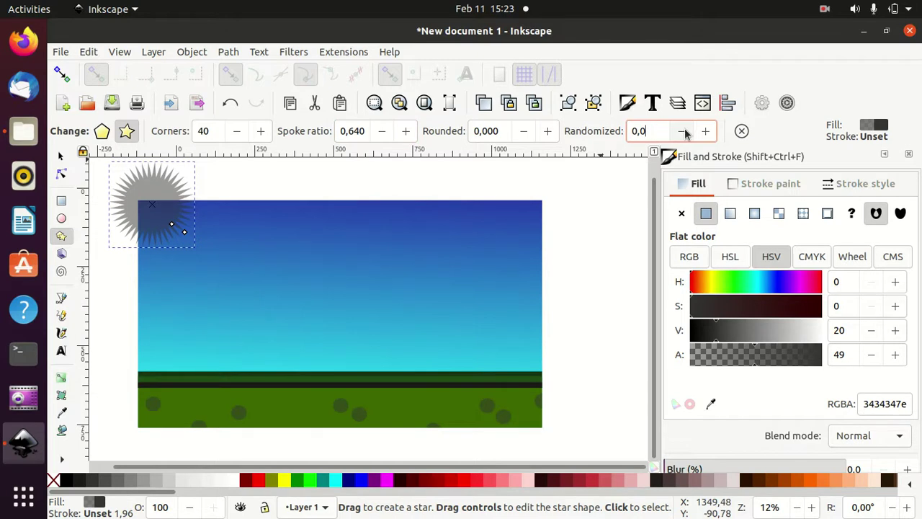
pyautogui.write('2')
pyautogui.press('Return')
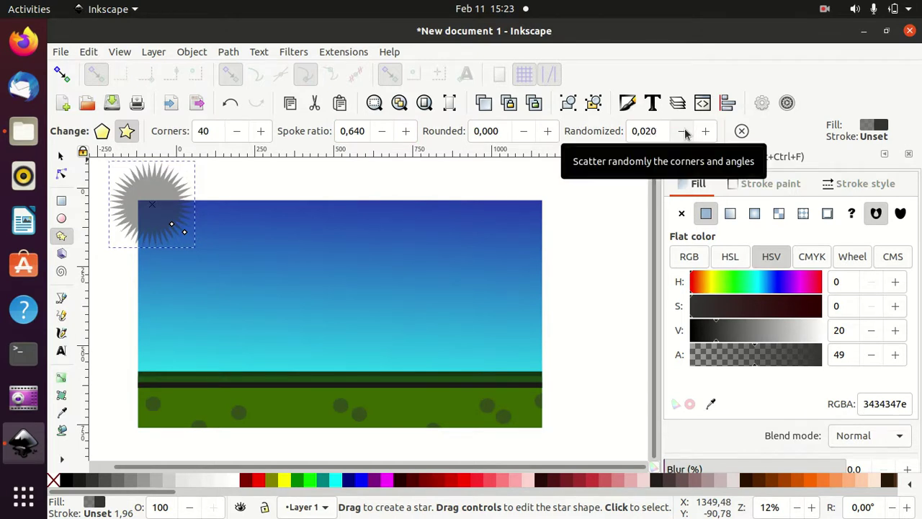
pyautogui.click(708, 132)
pyautogui.click(707, 132)
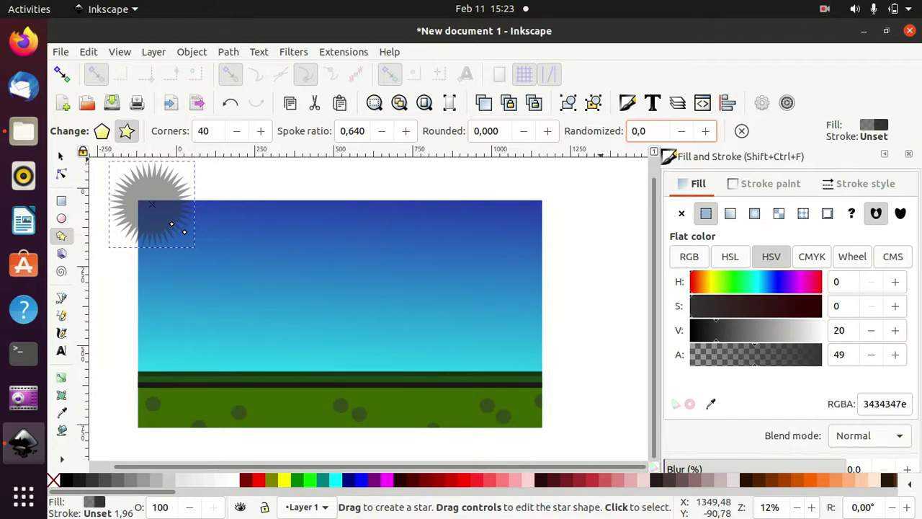
pyautogui.write('4')
pyautogui.press('Return')
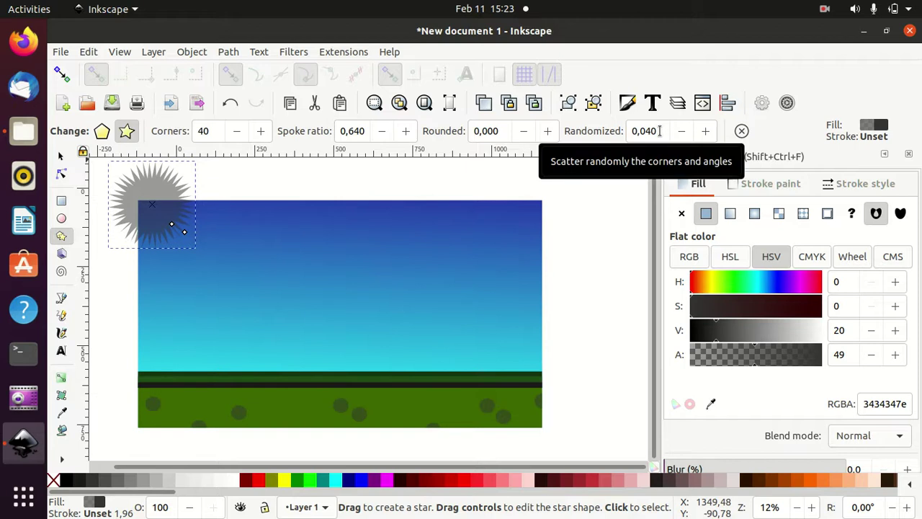
pyautogui.click(659, 131)
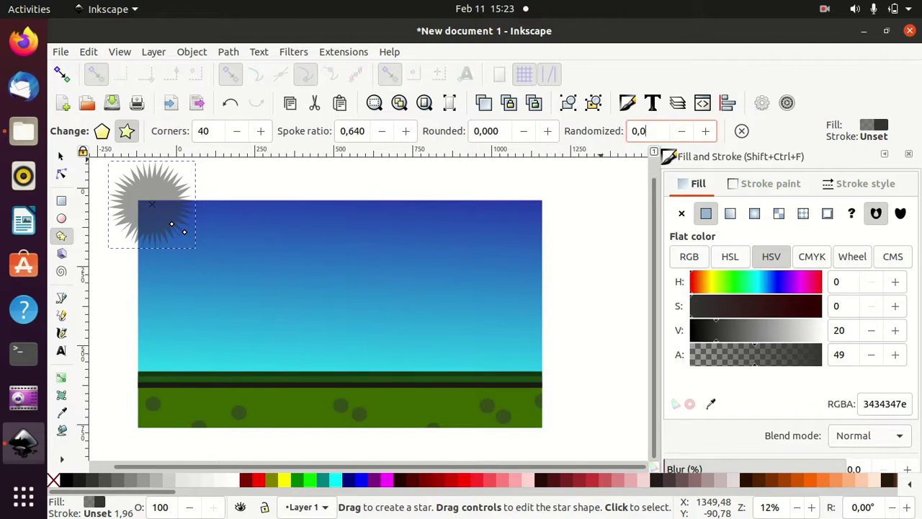
pyautogui.write('50')
pyautogui.write('90')
pyautogui.press('Return')
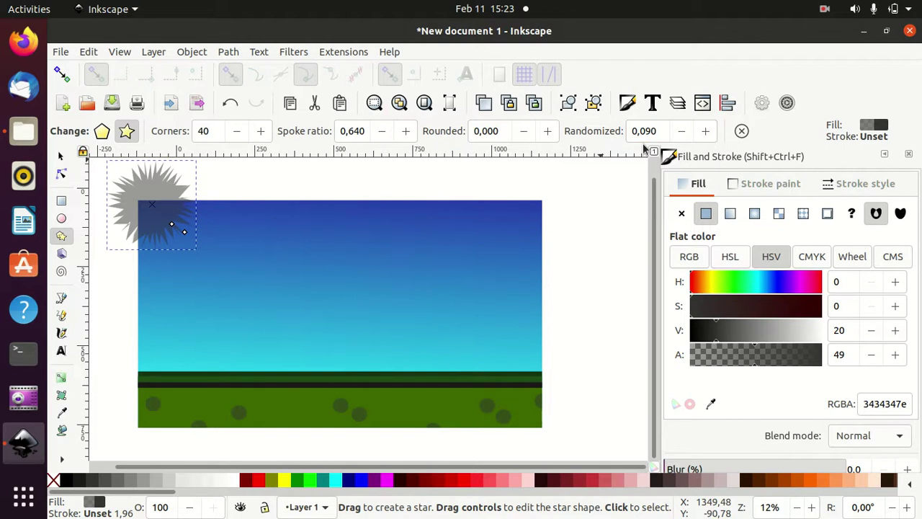
pyautogui.click(661, 134)
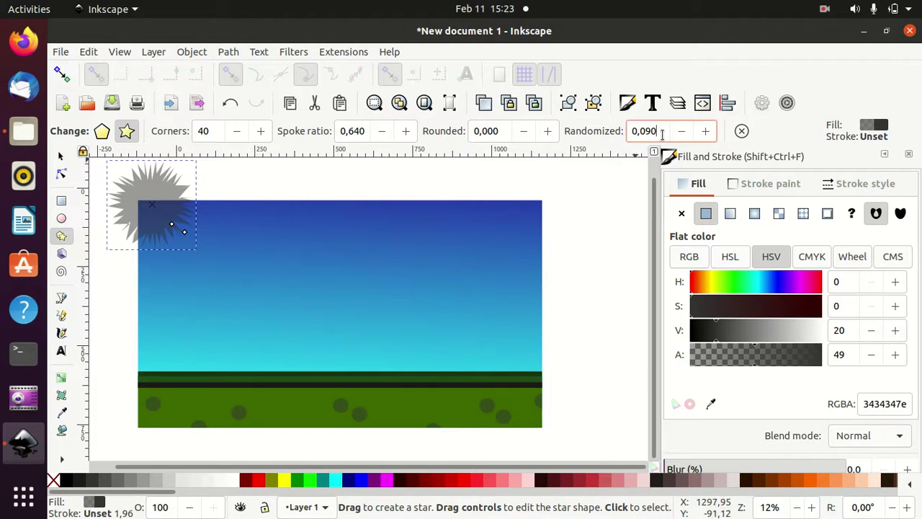
pyautogui.write('60')
pyautogui.press('Return')
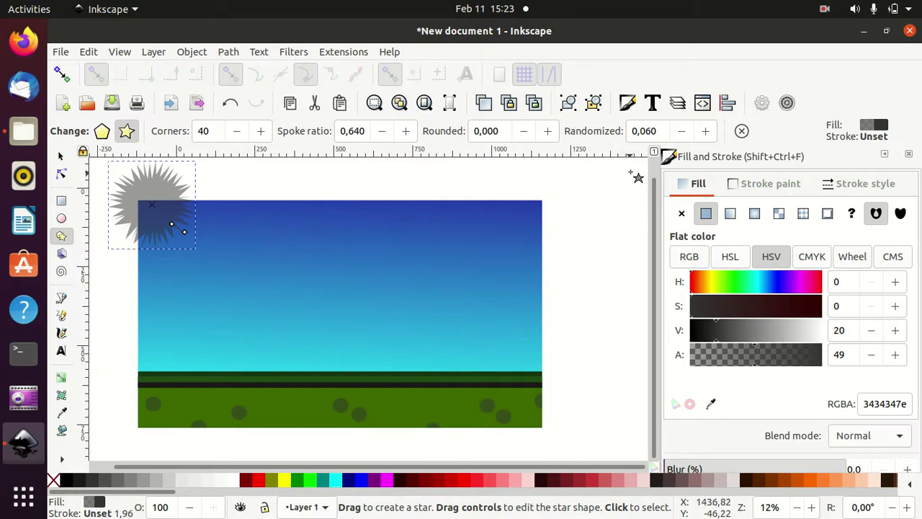
# Step: Fill the star fully opaque dark grey 4d4d4dff and nudge it slightly lower
pyautogui.click(60, 156)
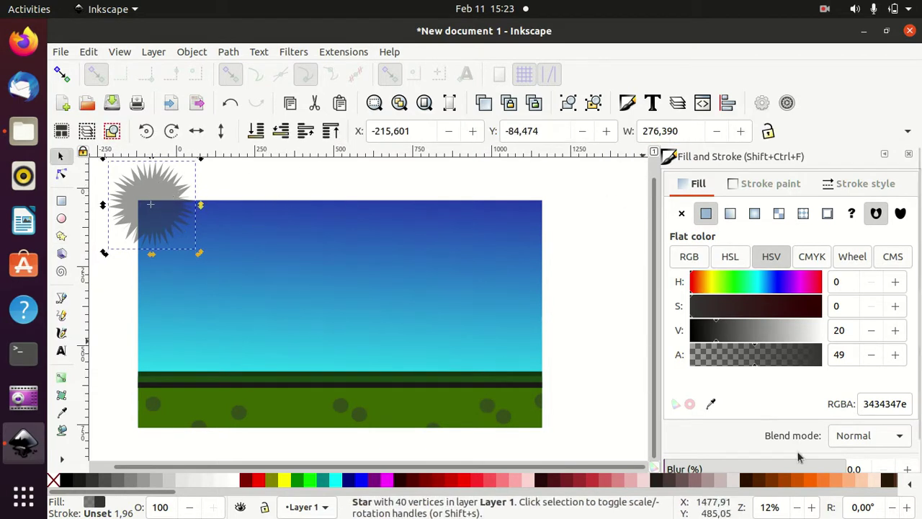
pyautogui.scroll(-1, 798, 439)
pyautogui.moveTo(825, 451); pyautogui.dragTo(848, 456)
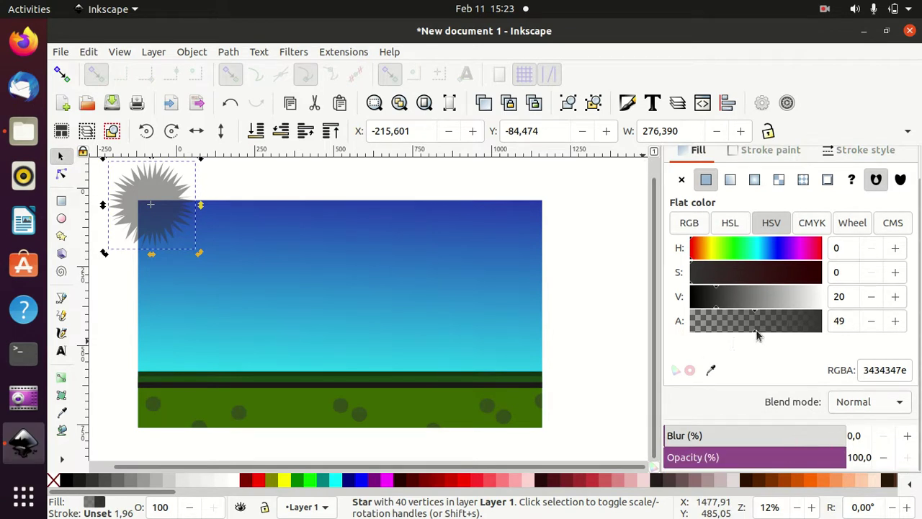
pyautogui.moveTo(757, 334); pyautogui.dragTo(821, 328)
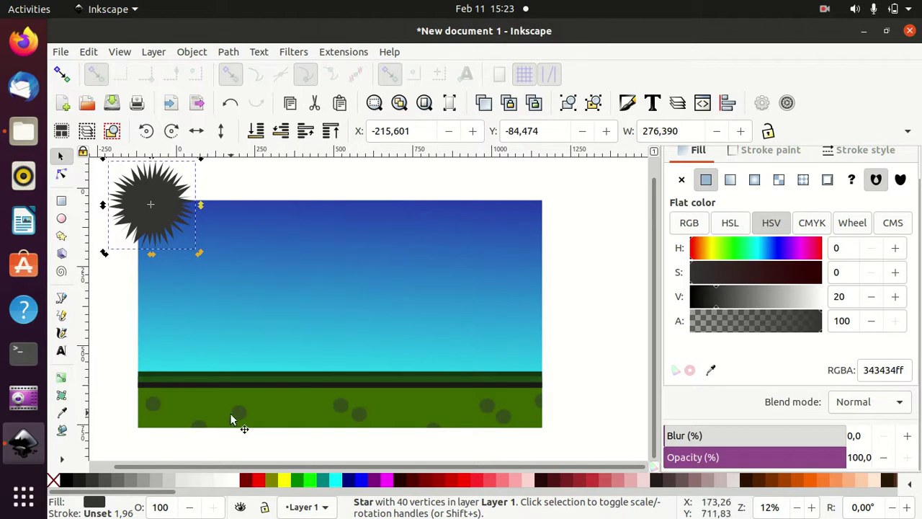
pyautogui.click(727, 306)
pyautogui.click(736, 306)
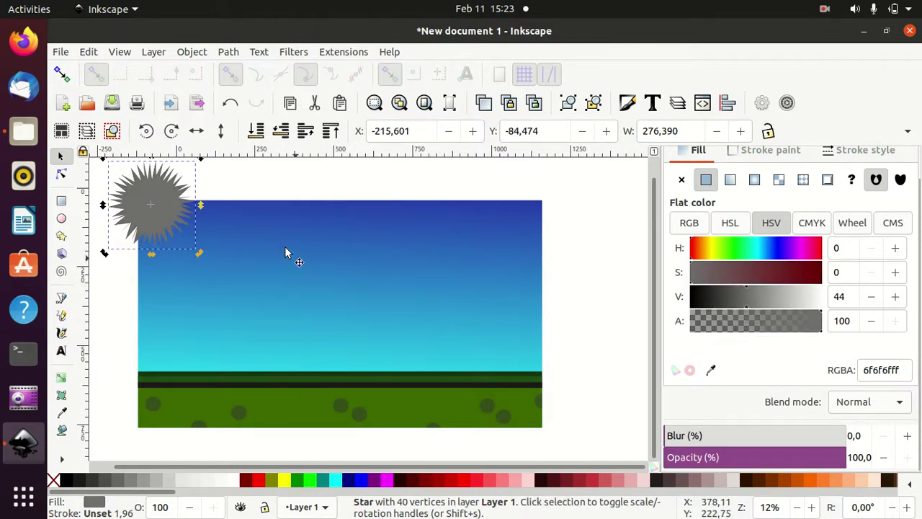
pyautogui.click(735, 306)
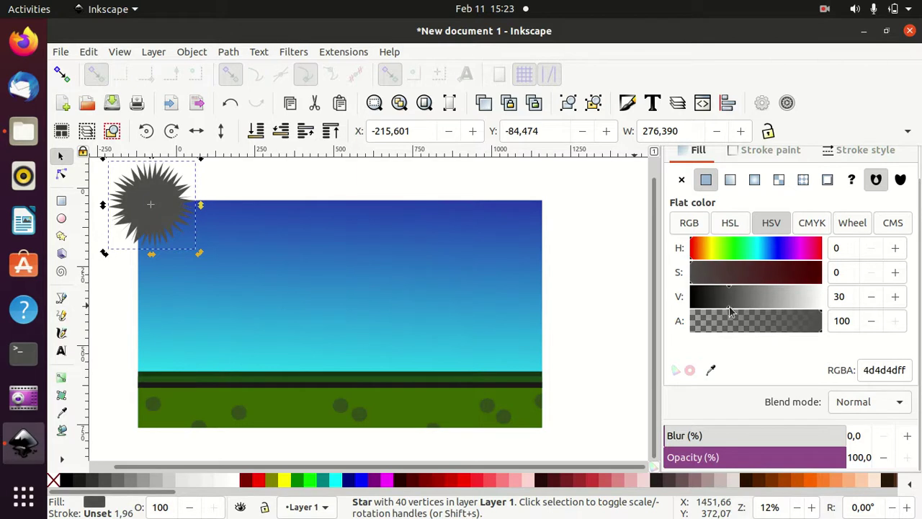
pyautogui.moveTo(172, 197)
pyautogui.mouseDown()
pyautogui.moveTo(175, 209)
pyautogui.moveTo(235, 198)
pyautogui.moveTo(221, 205)
pyautogui.moveTo(277, 209)
pyautogui.moveTo(268, 209)
pyautogui.moveTo(325, 234)
pyautogui.moveTo(430, 204)
pyautogui.moveTo(433, 215)
pyautogui.moveTo(474, 194)
pyautogui.moveTo(553, 224)
pyautogui.moveTo(545, 210)
pyautogui.mouseUp()
# Step: Duplicate the star into eight copies across the top edge, then select all of them
pyautogui.hotkey('ctrl', 'd')
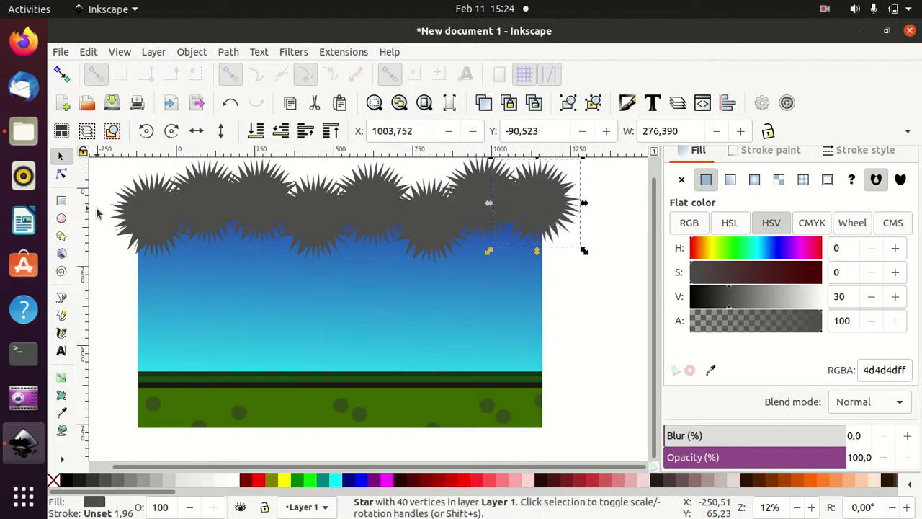
pyautogui.moveTo(620, 278); pyautogui.dragTo(108, 151)
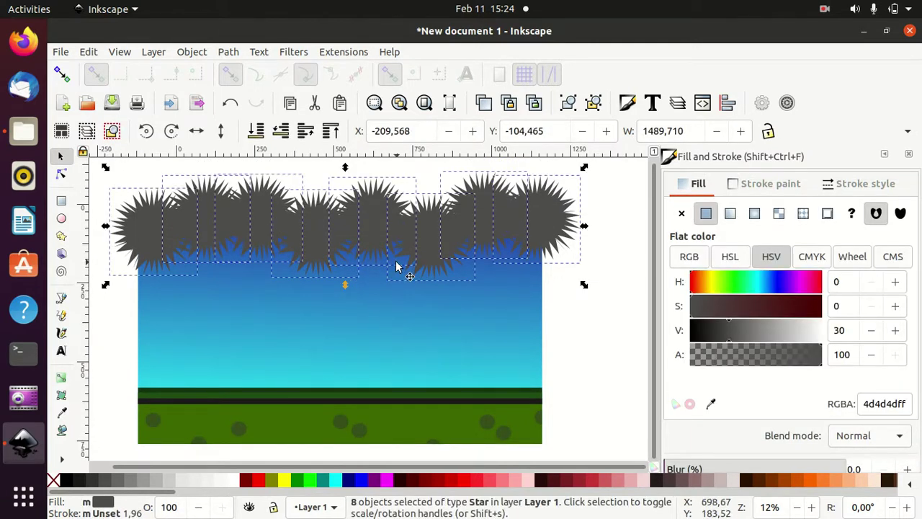
# Step: Union the eight spiky stars into one shape
pyautogui.click(226, 52)
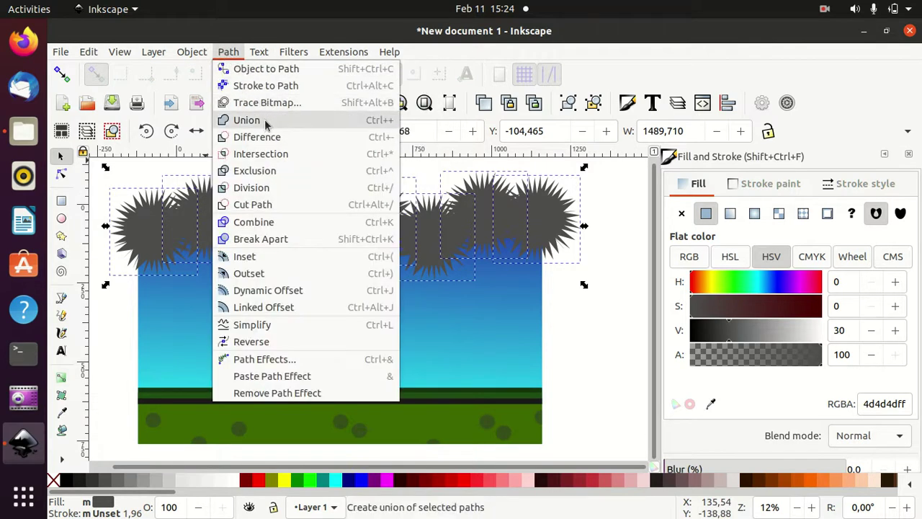
pyautogui.click(266, 123)
pyautogui.click(595, 345)
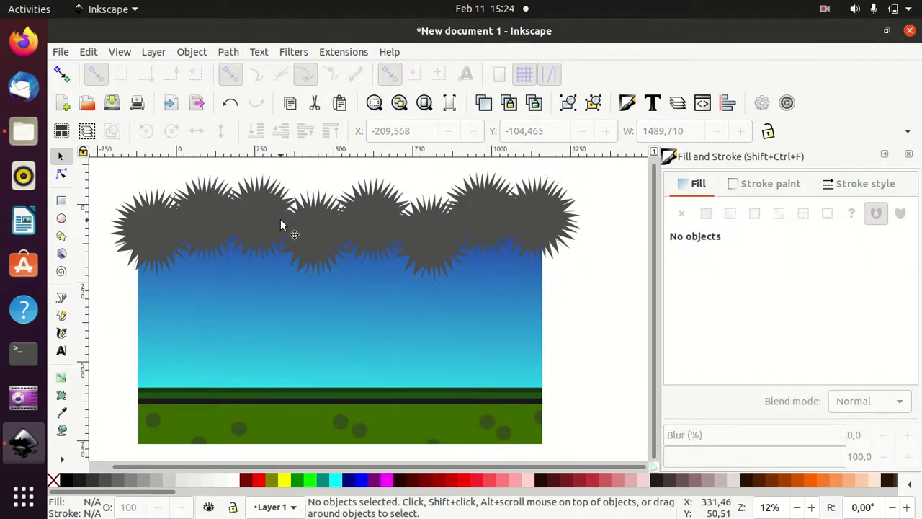
# Step: Intersect the raised sky rectangle with the merged stars, then try ungrouping the result
pyautogui.click(335, 297)
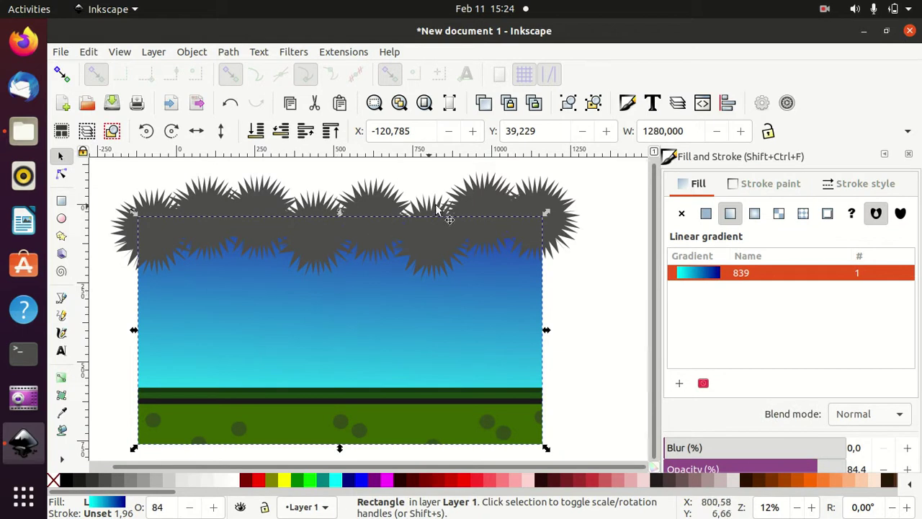
pyautogui.press('Home')
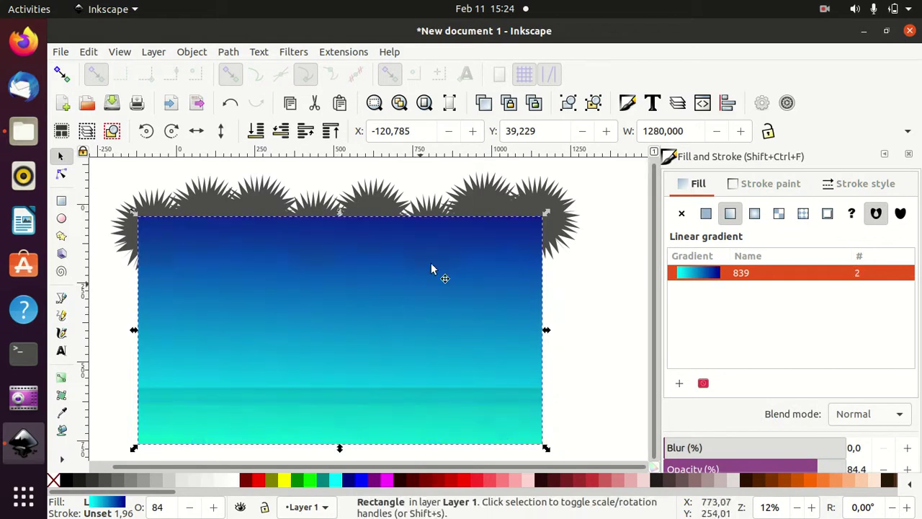
pyautogui.keyDown('shift'); pyautogui.click(525, 203); pyautogui.keyUp('shift')
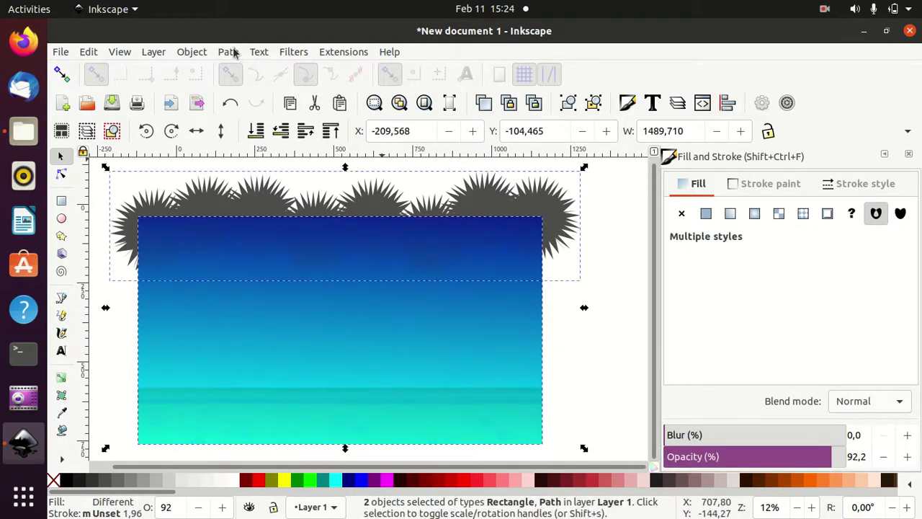
pyautogui.click(229, 52)
pyautogui.click(277, 160)
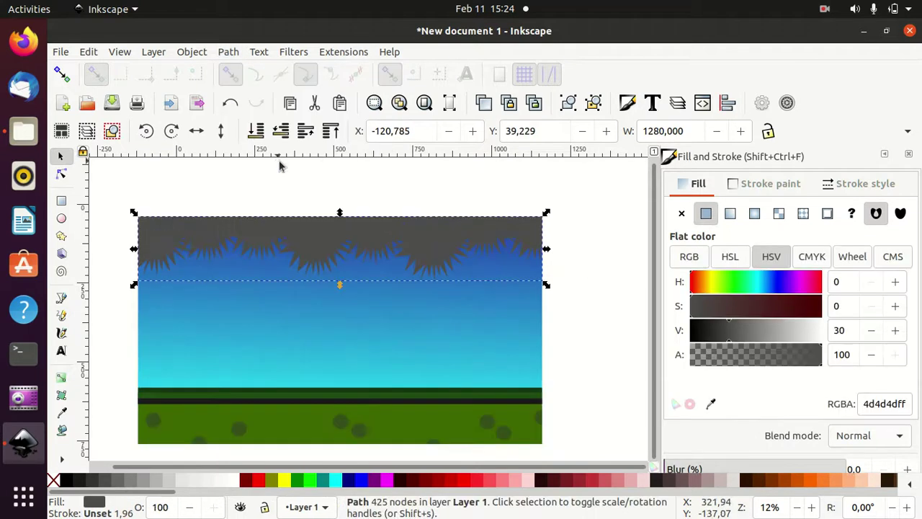
pyautogui.click(566, 269)
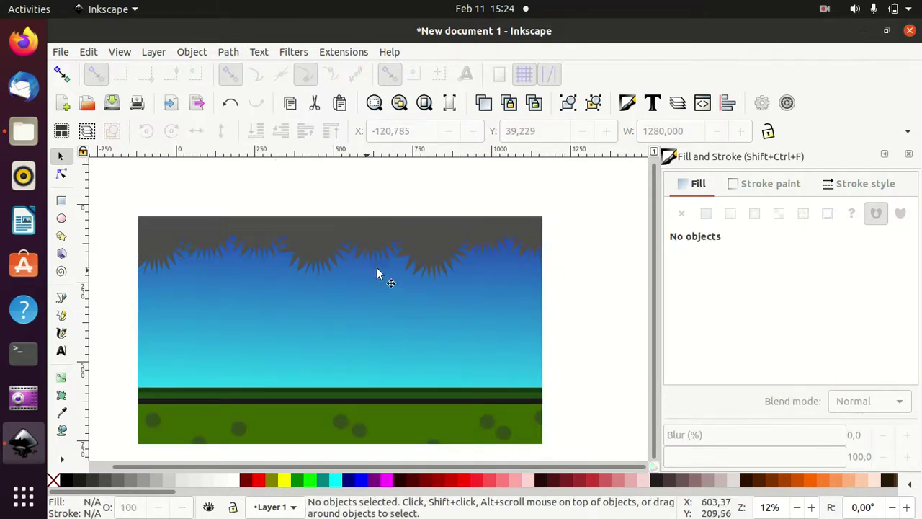
pyautogui.click(321, 249)
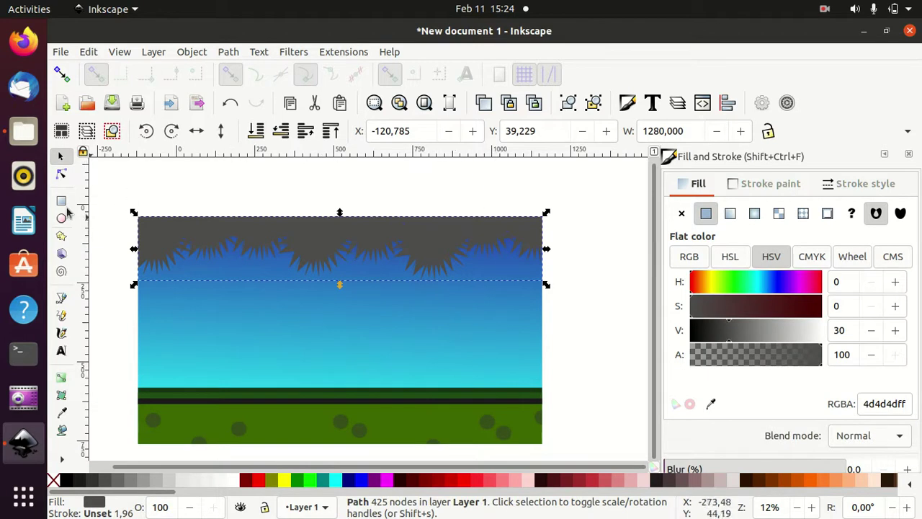
pyautogui.hotkey('ctrl', 'shift', 'g')
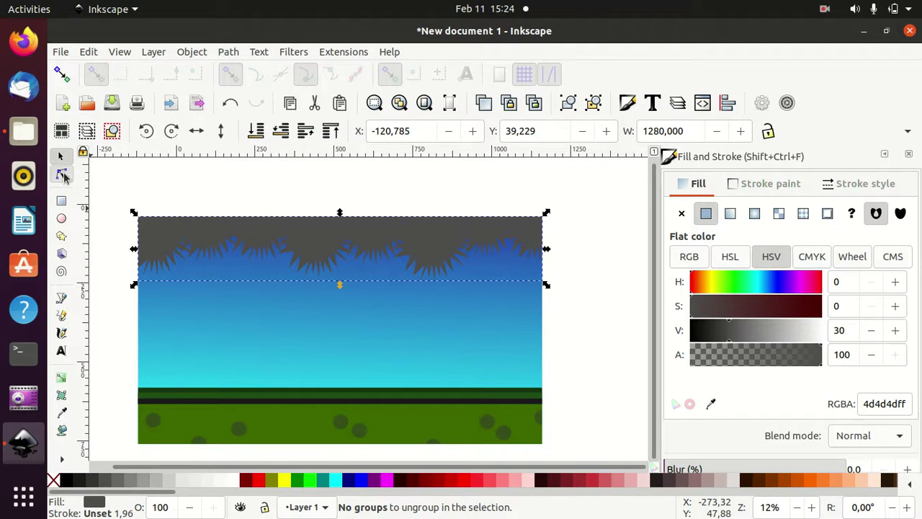
# Step: Inspect the foliage nodes, then lower the Star tool's Randomized value several times
pyautogui.click(62, 176)
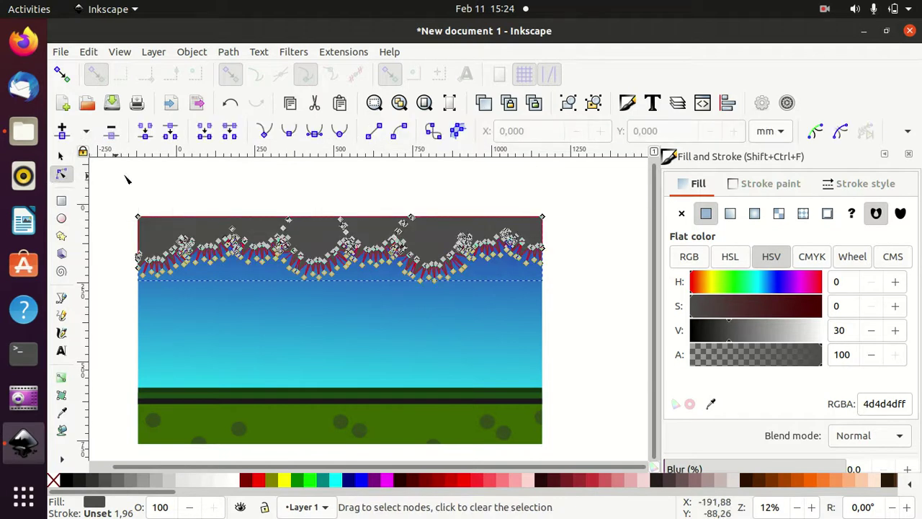
pyautogui.click(62, 235)
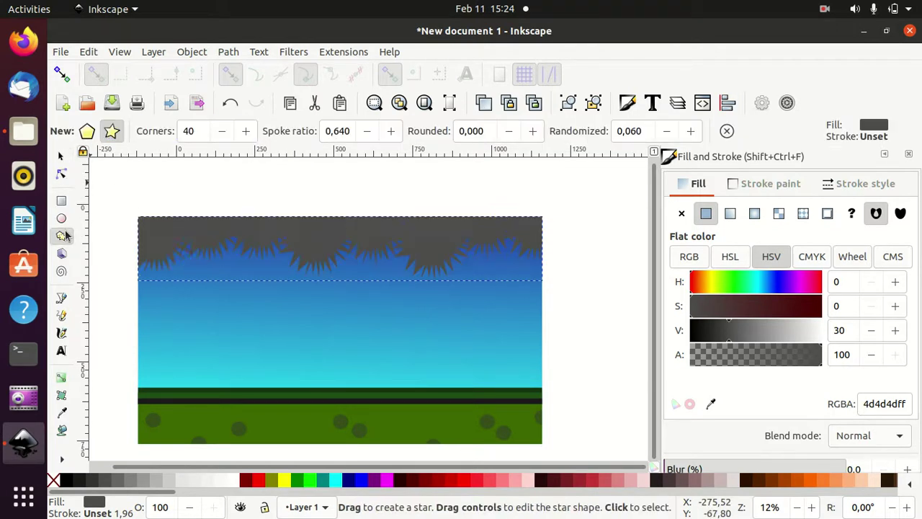
pyautogui.click(667, 131)
pyautogui.click(667, 131)
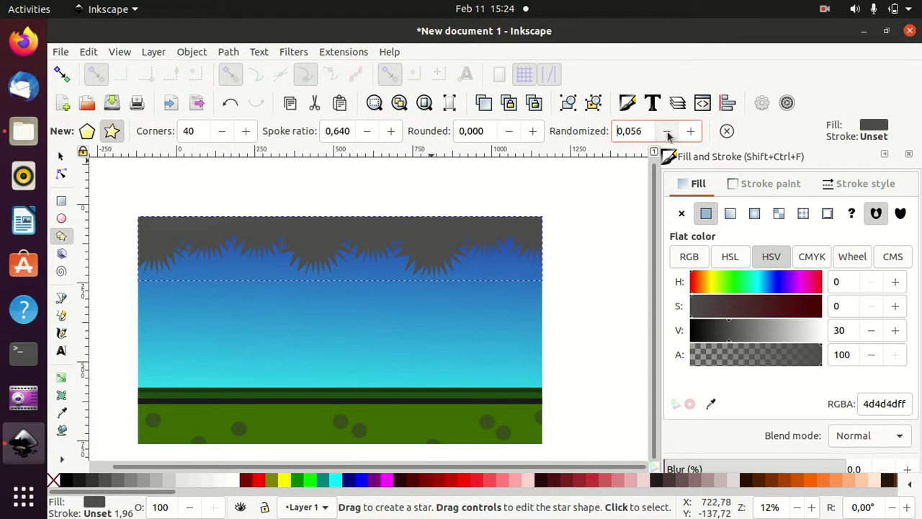
pyautogui.click(667, 131)
pyautogui.click(667, 131)
pyautogui.click(667, 131)
pyautogui.click(667, 131)
pyautogui.click(667, 131)
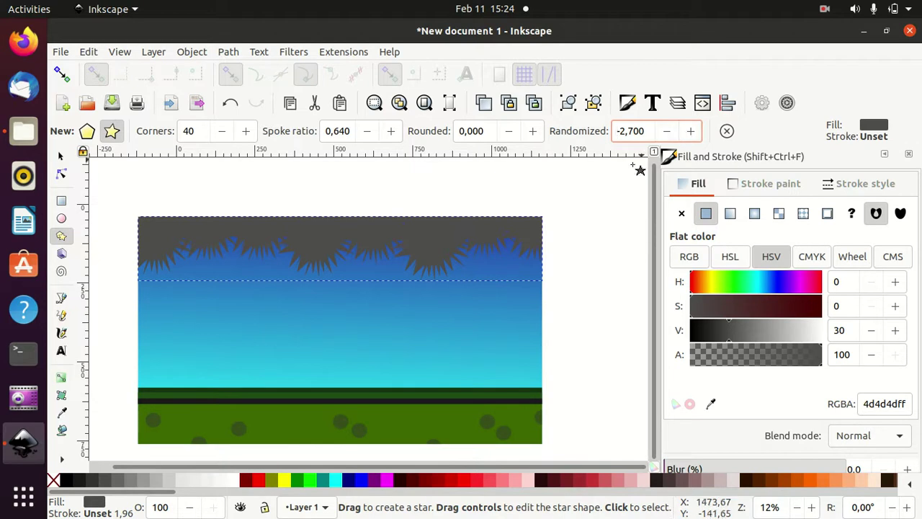
# Step: Ctrl-drag the foliage path straight up to Y -10.872 and nudge its hue toward green
pyautogui.click(60, 156)
pyautogui.click(204, 183)
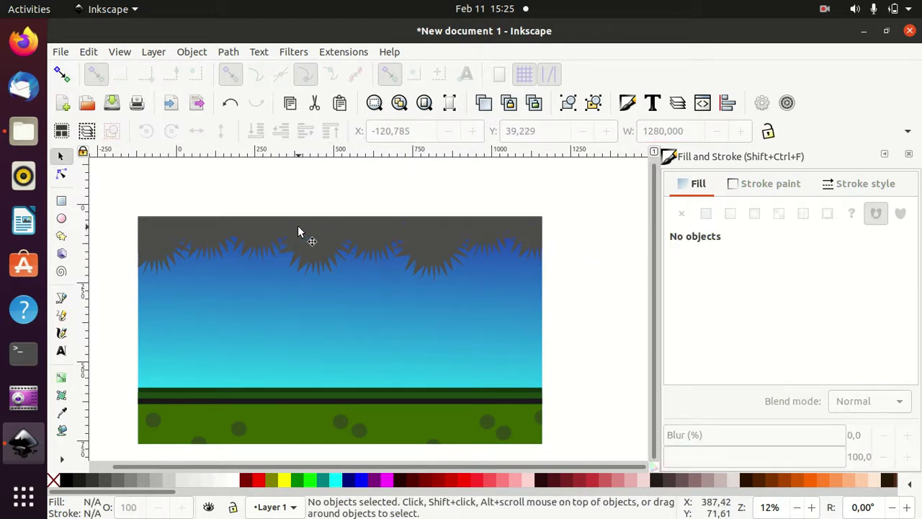
pyautogui.click(346, 239)
pyautogui.press('ctrl')
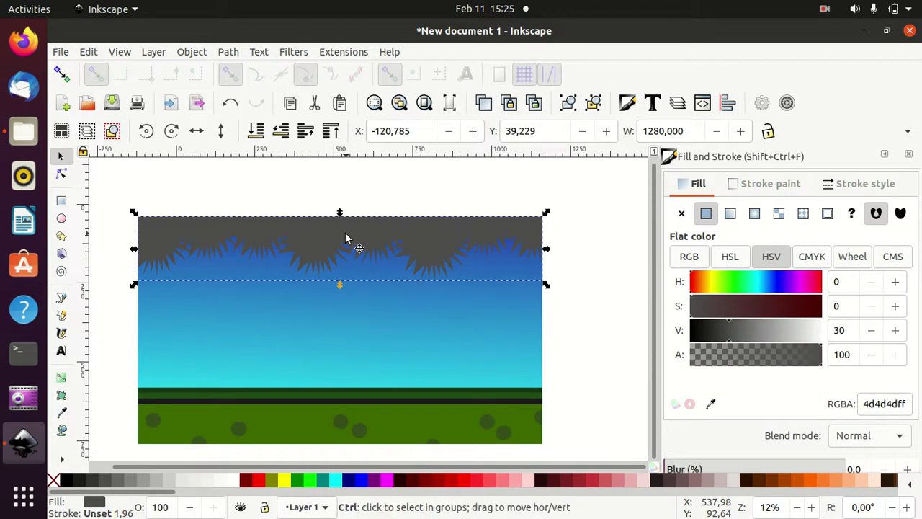
pyautogui.press('ctrl')
pyautogui.moveTo(314, 243); pyautogui.dragTo(313, 229)
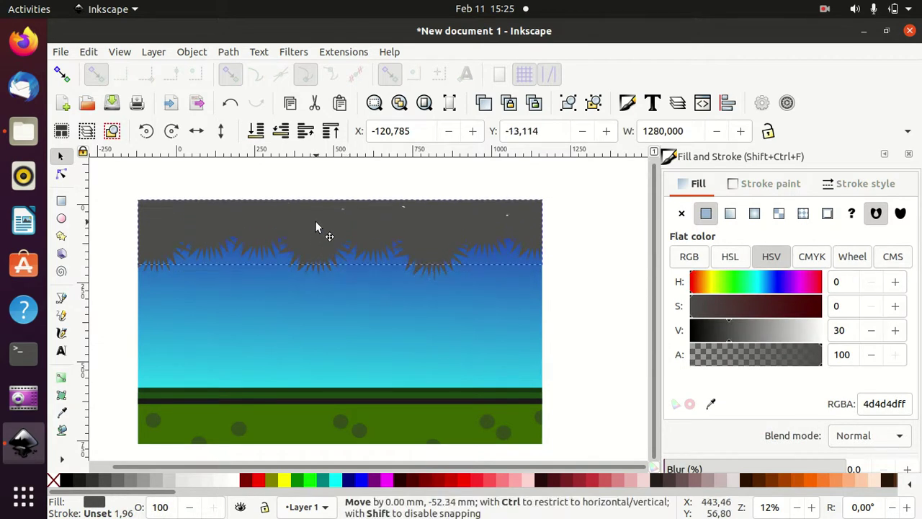
pyautogui.moveTo(314, 229); pyautogui.dragTo(316, 221)
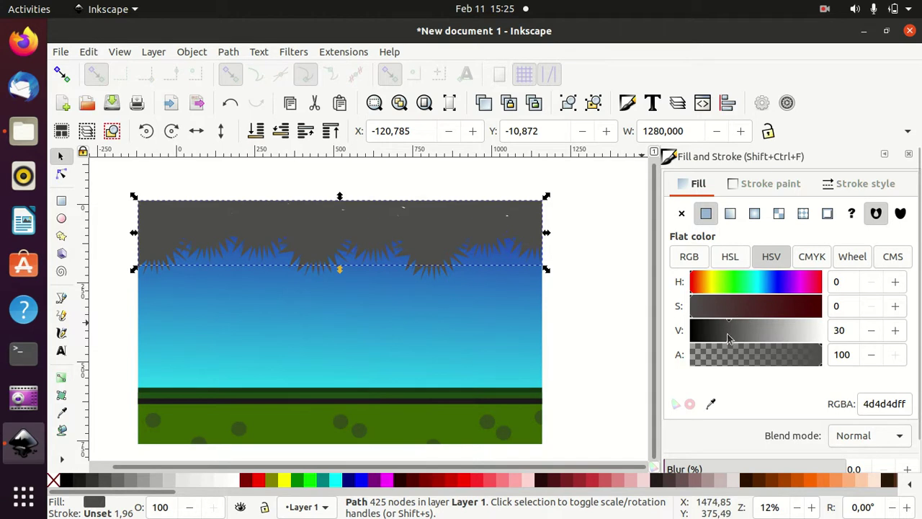
pyautogui.moveTo(735, 292); pyautogui.dragTo(743, 290)
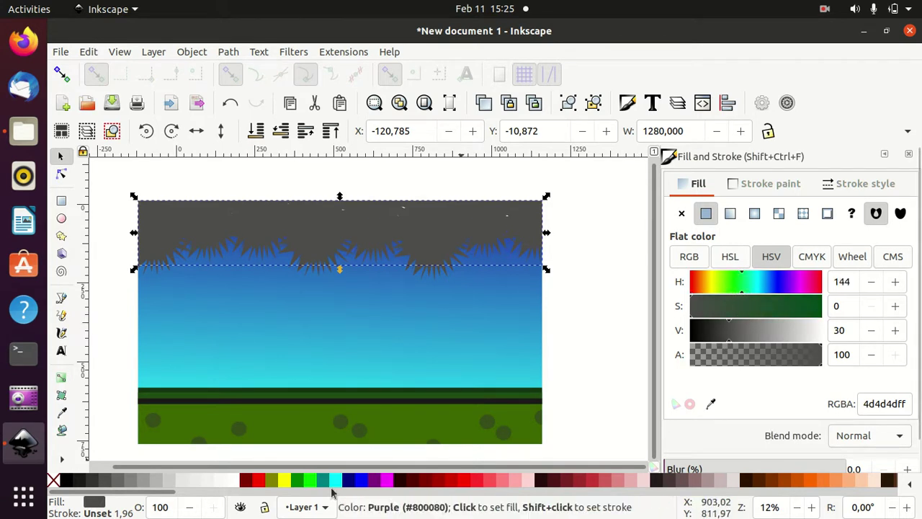
# Step: Recolour the foliage dark green with HSV roughly H 146, S 59, V 31
pyautogui.click(316, 480)
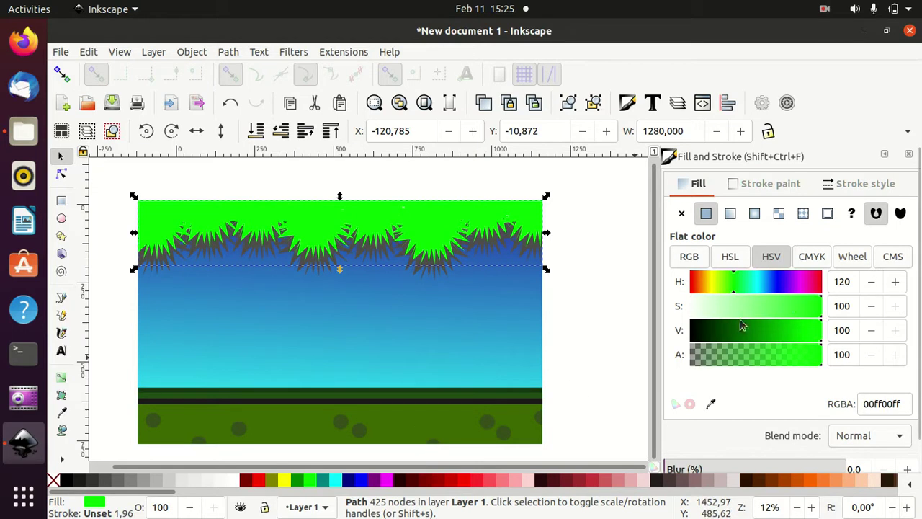
pyautogui.moveTo(734, 291)
pyautogui.mouseDown()
pyautogui.moveTo(714, 287)
pyautogui.moveTo(736, 291)
pyautogui.mouseUp()
pyautogui.click(132, 480)
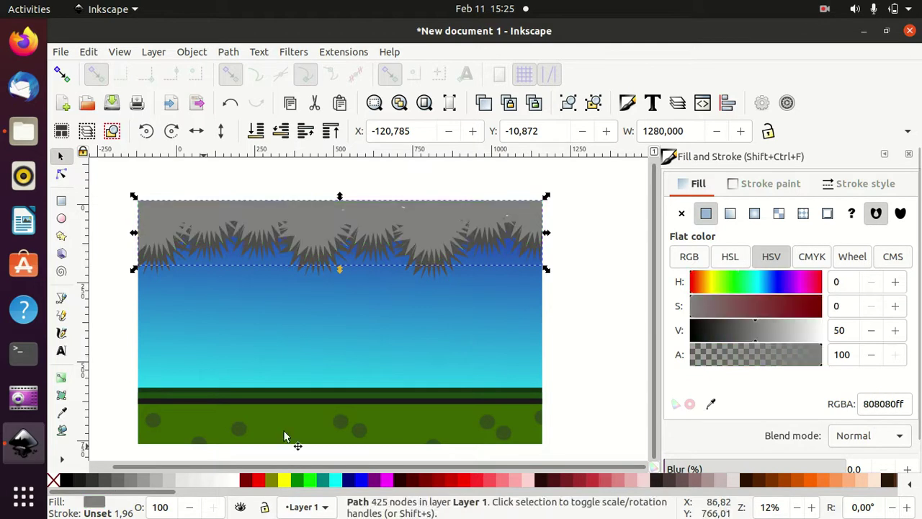
pyautogui.click(726, 287)
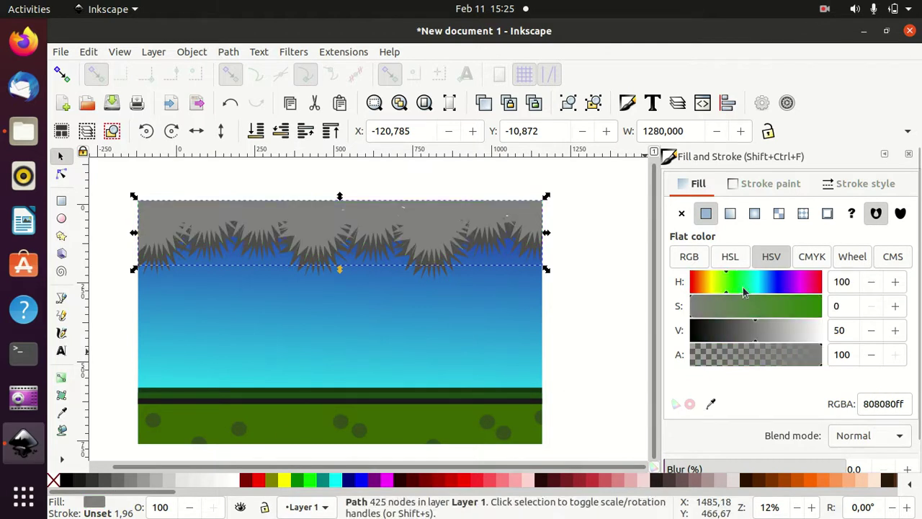
pyautogui.click(804, 308)
pyautogui.click(809, 314)
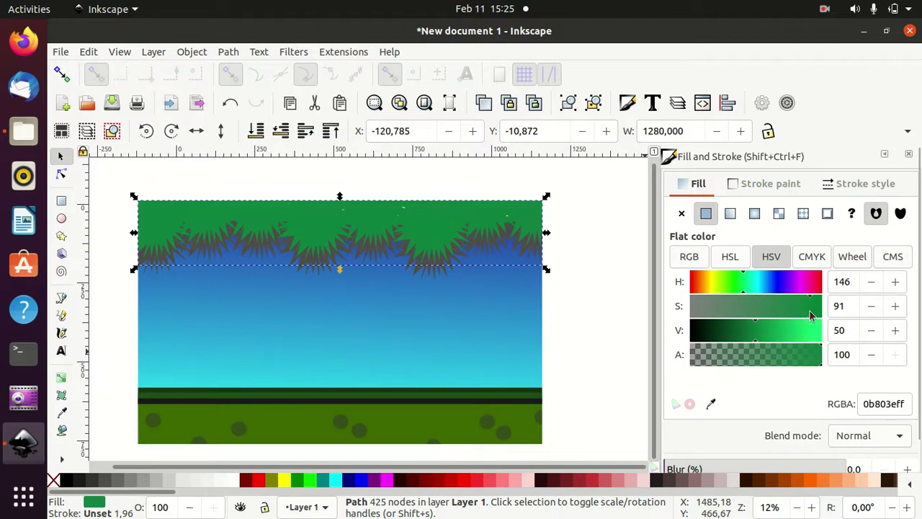
pyautogui.moveTo(803, 312); pyautogui.dragTo(775, 315)
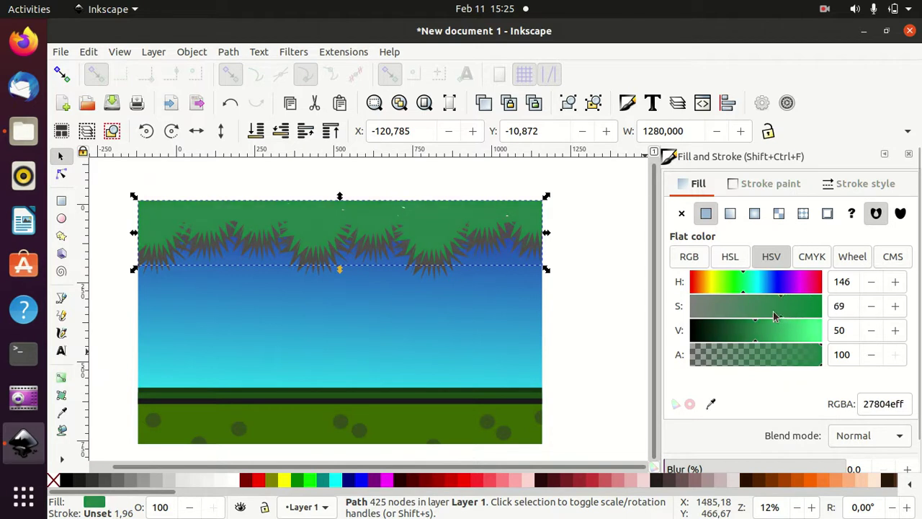
pyautogui.click(746, 327)
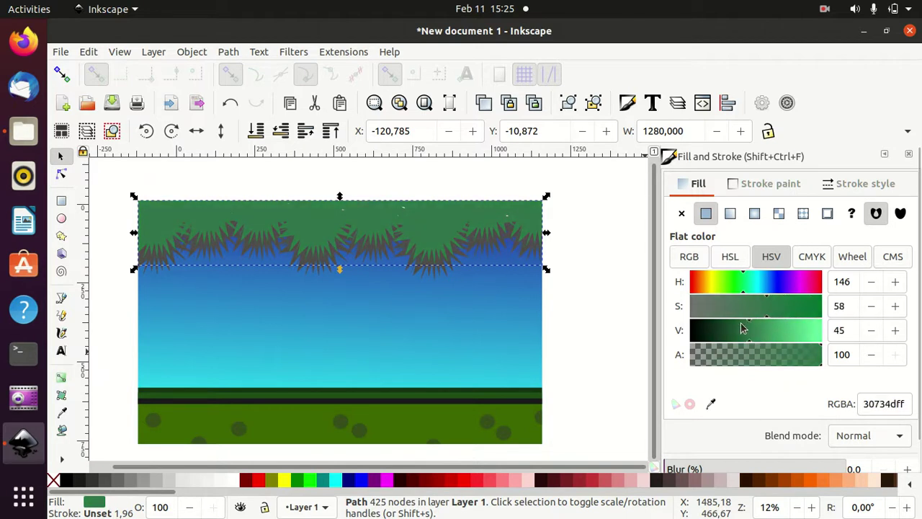
pyautogui.click(742, 329)
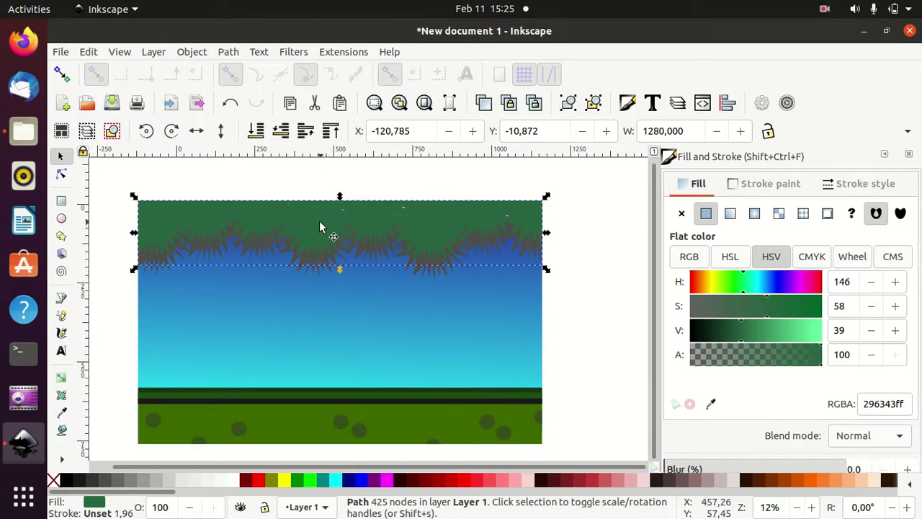
# Step: Raise the foliage straight up to Y -70.441 and deepen its green
pyautogui.moveTo(319, 221); pyautogui.dragTo(322, 203)
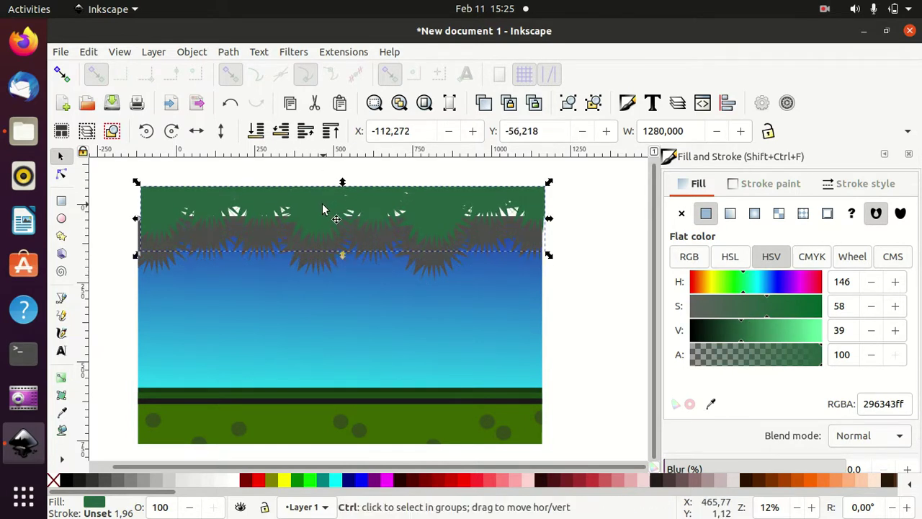
pyautogui.hotkey('ctrl', 'z')
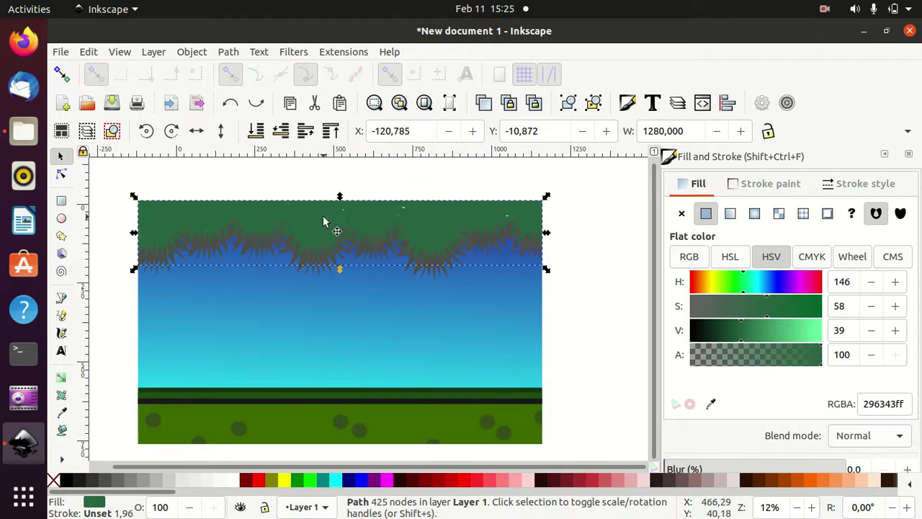
pyautogui.moveTo(310, 222); pyautogui.dragTo(313, 203)
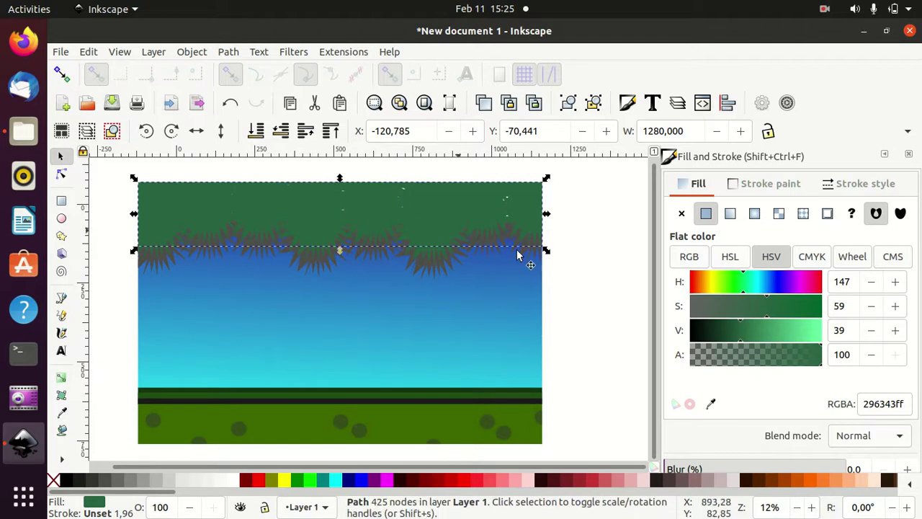
pyautogui.click(729, 341)
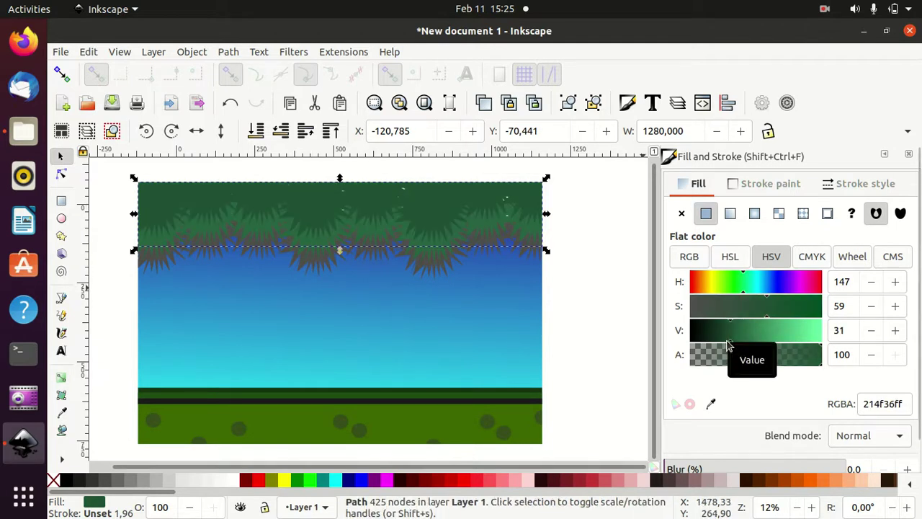
# Step: Duplicate the sky rectangle and intersect the copy with the foliage shape
pyautogui.click(600, 289)
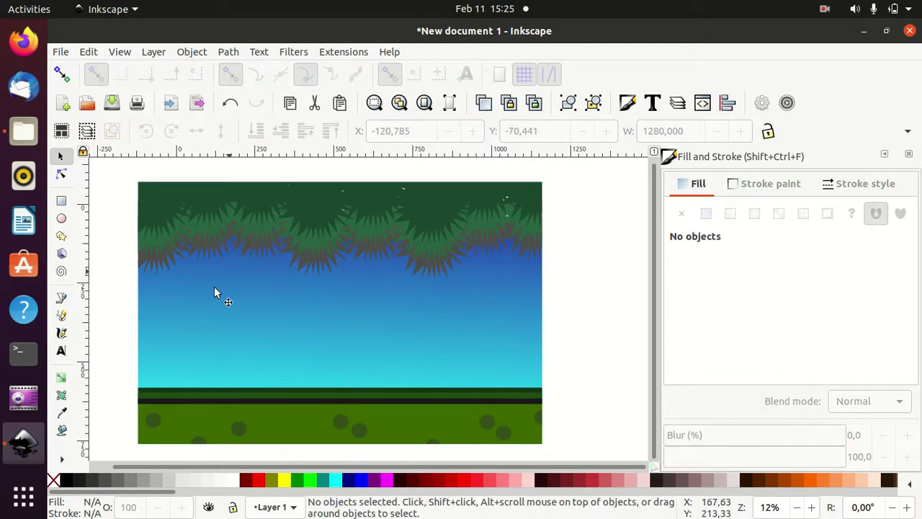
pyautogui.moveTo(309, 205); pyautogui.dragTo(309, 212)
pyautogui.hotkey('ctrl', 'z')
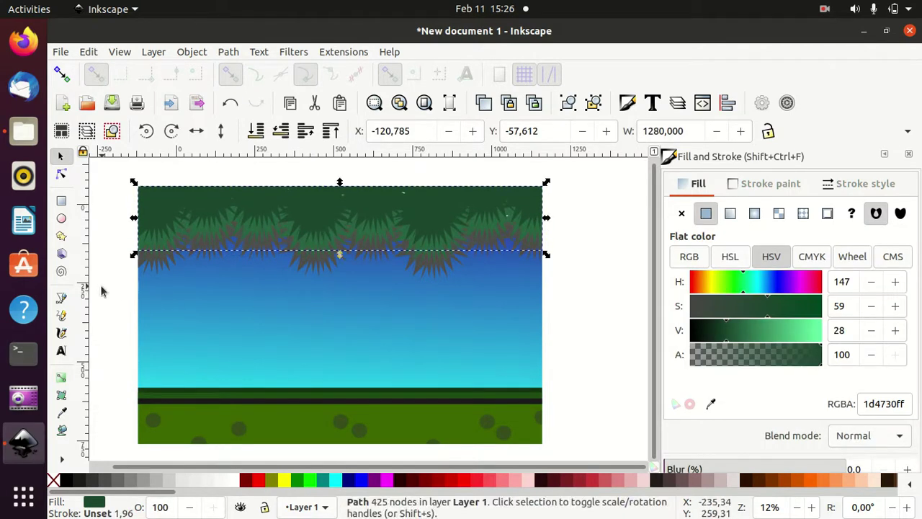
pyautogui.click(101, 287)
pyautogui.click(276, 314)
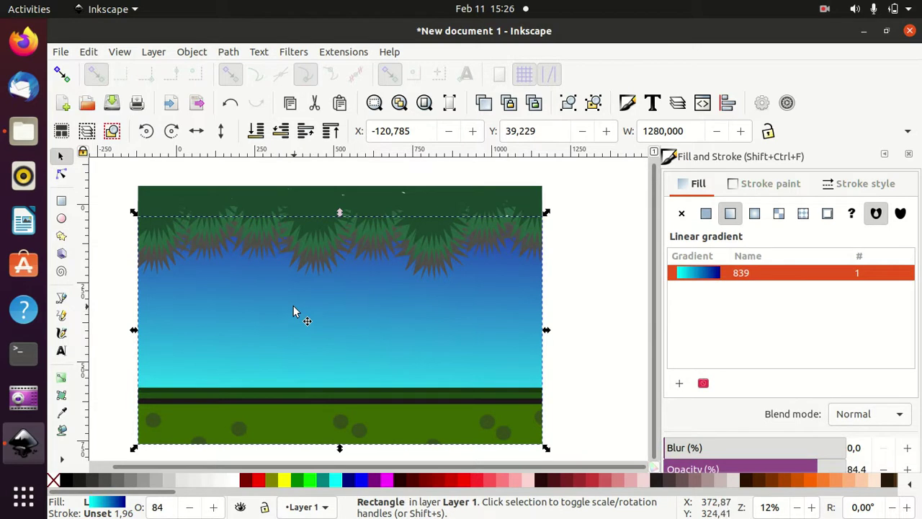
pyautogui.hotkey('ctrl', 'd')
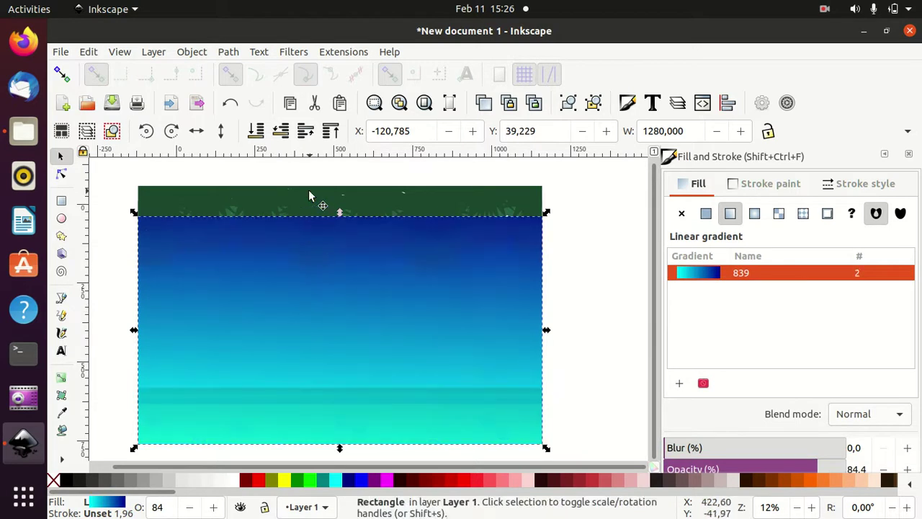
pyautogui.keyDown('shift'); pyautogui.click(310, 195); pyautogui.keyUp('shift')
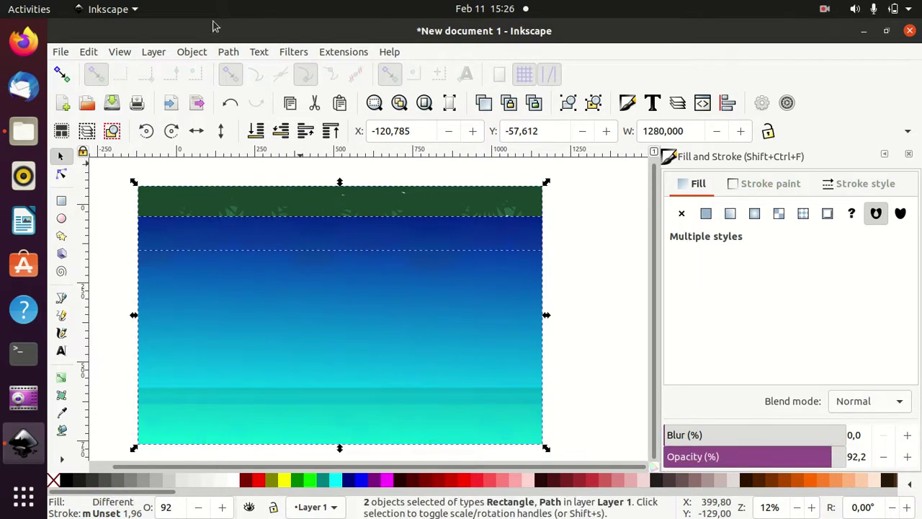
pyautogui.click(227, 52)
pyautogui.click(259, 152)
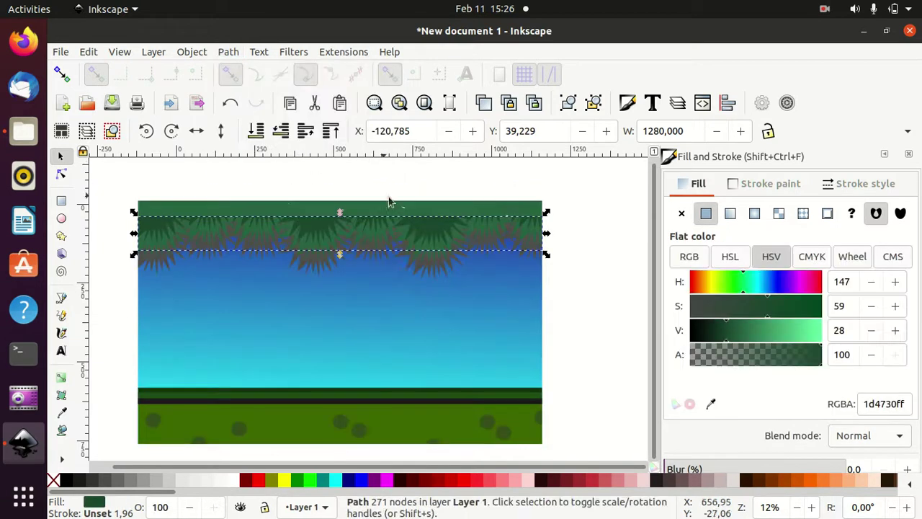
# Step: Raise the sky rectangle and intersect it with the foliage, trimming it to the top edge
pyautogui.click(591, 302)
pyautogui.click(425, 328)
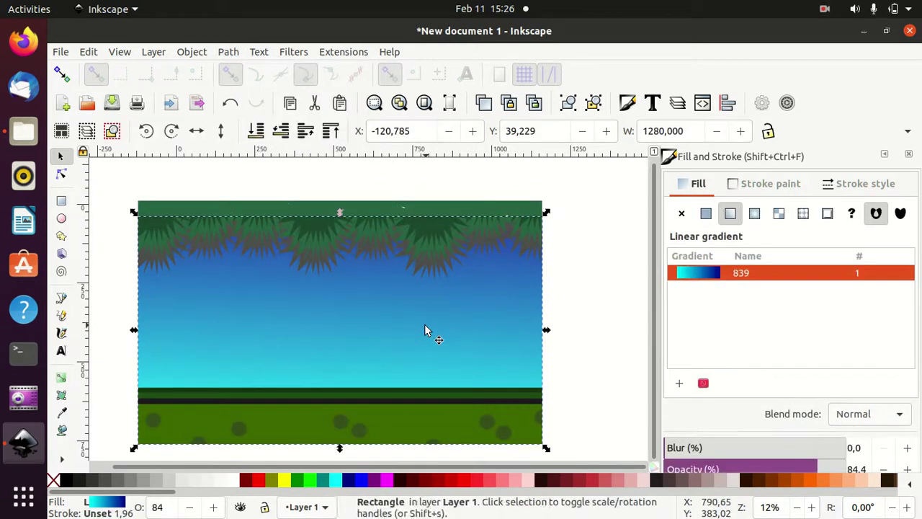
pyautogui.press('Home')
pyautogui.keyDown('shift'); pyautogui.click(373, 207); pyautogui.keyUp('shift')
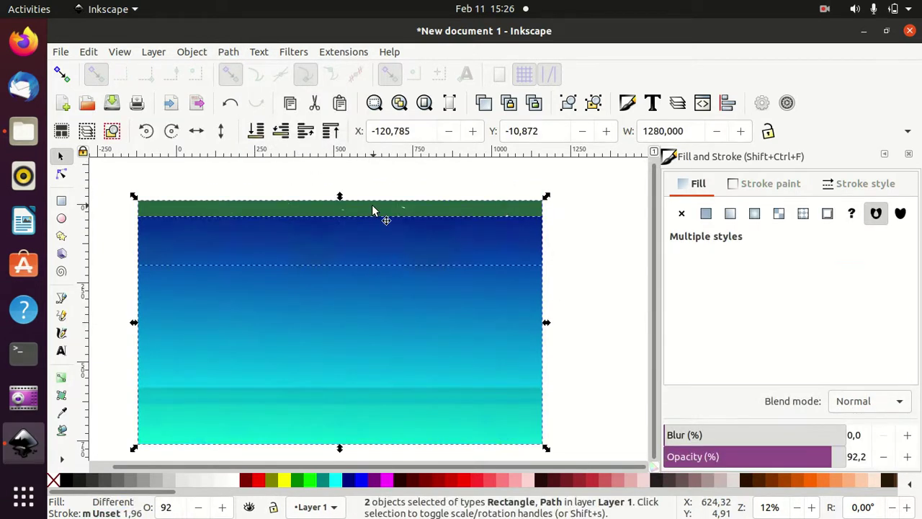
pyautogui.click(228, 52)
pyautogui.click(259, 152)
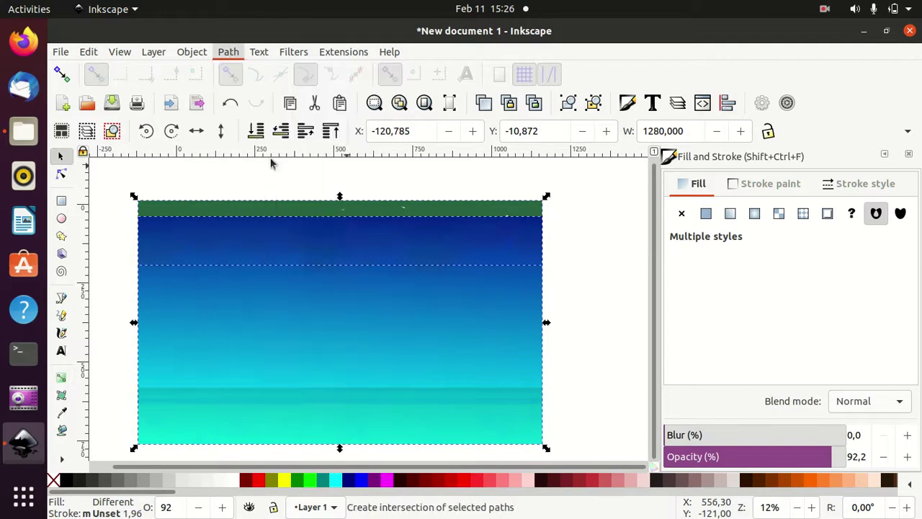
pyautogui.click(566, 251)
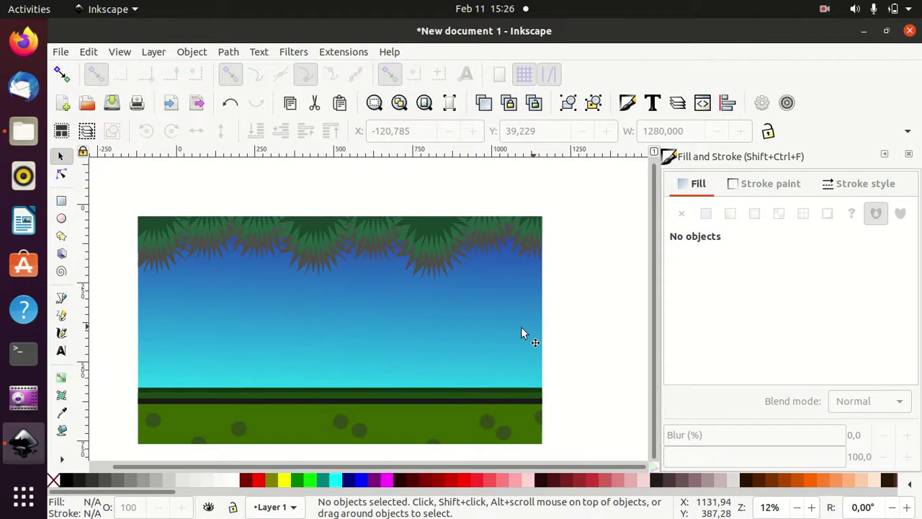
# Step: Draw a tall 87.247 × 489.459 mm trunk rectangle on the left, filled dark brown 411a00ff
pyautogui.moveTo(566, 351)
pyautogui.mouseDown()
pyautogui.moveTo(568, 315)
pyautogui.moveTo(573, 328)
pyautogui.mouseUp()
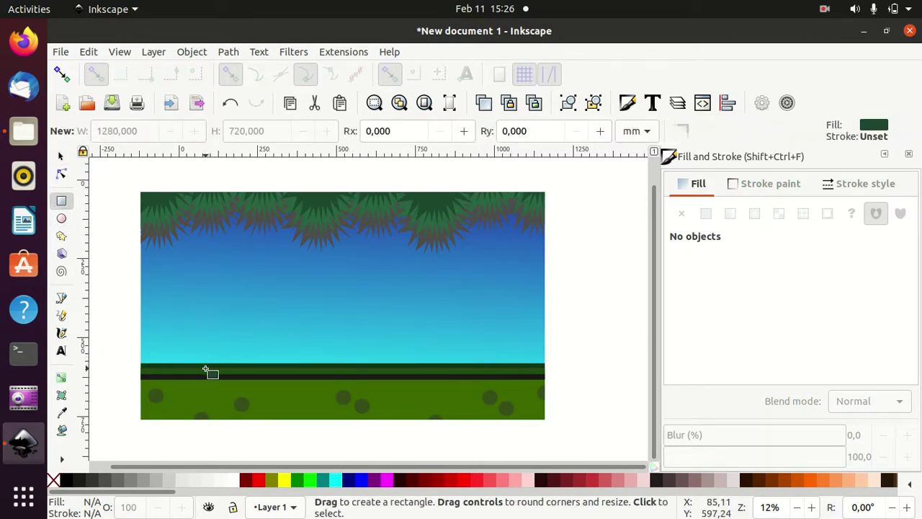
pyautogui.moveTo(224, 363); pyautogui.dragTo(195, 213)
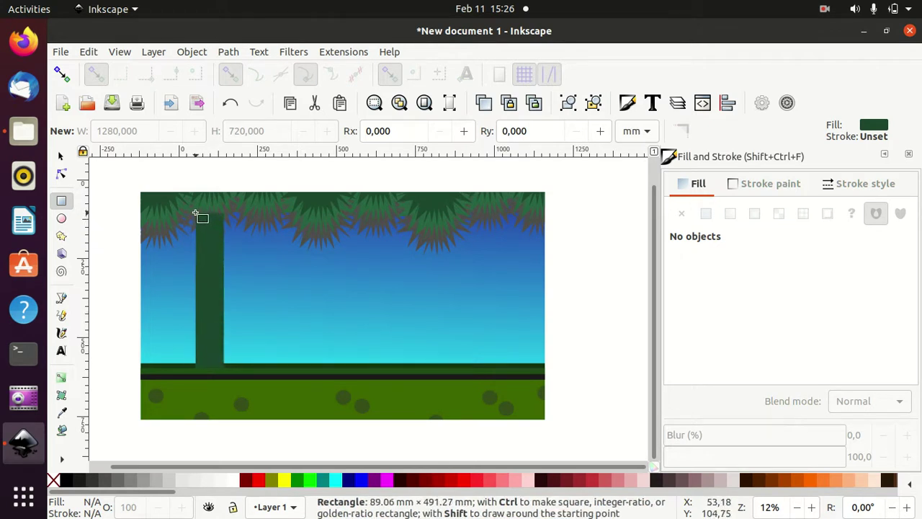
pyautogui.moveTo(196, 251); pyautogui.dragTo(196, 213)
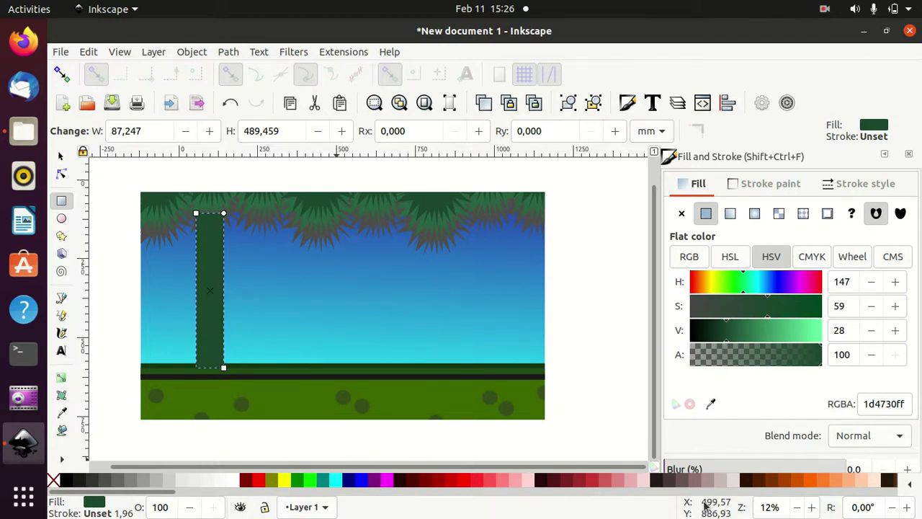
pyautogui.click(788, 489)
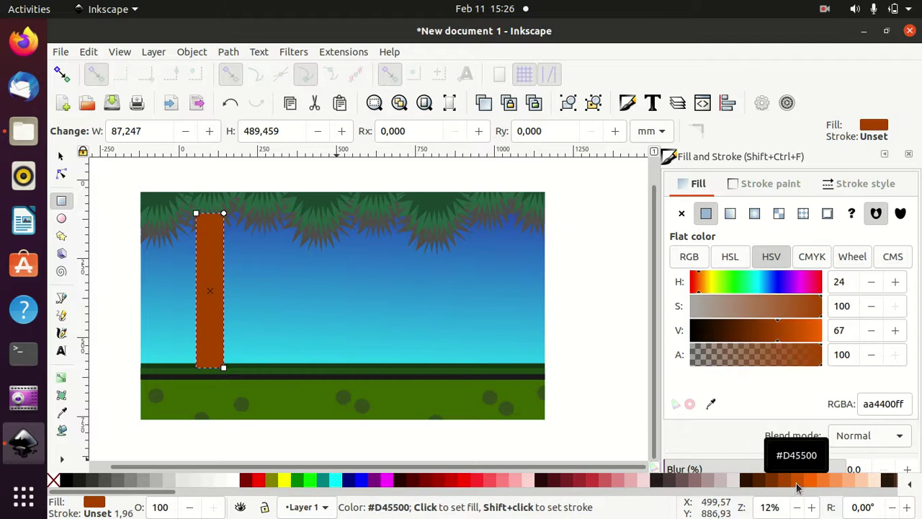
pyautogui.moveTo(749, 333); pyautogui.dragTo(724, 343)
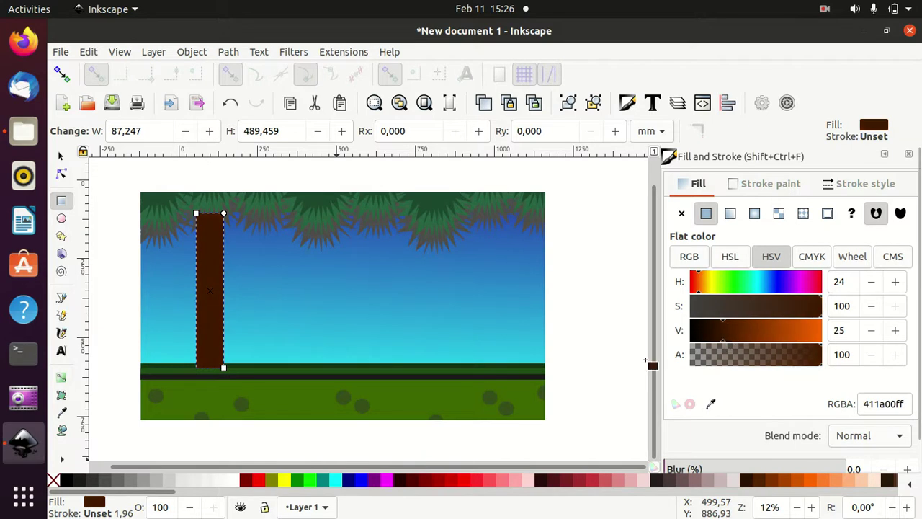
pyautogui.click(229, 52)
pyautogui.moveTo(192, 52)
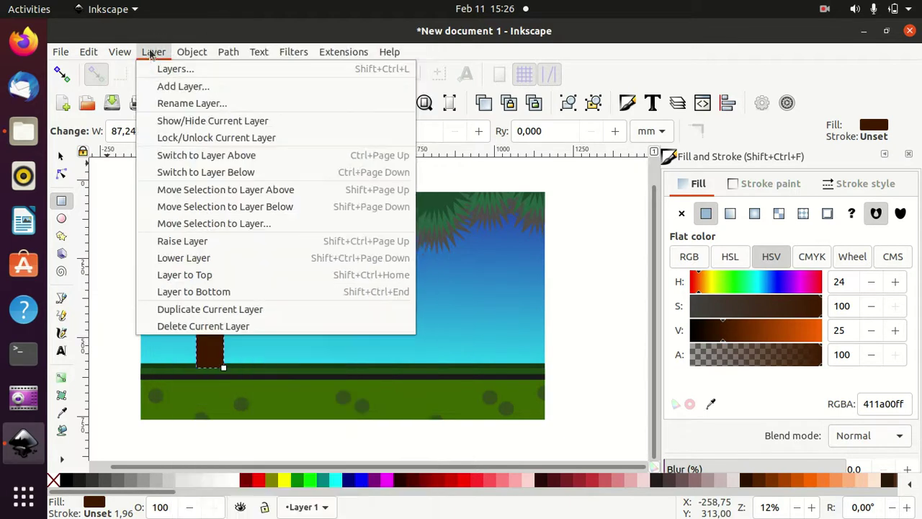
pyautogui.click(228, 52)
# Step: Convert the trunk to a path and drag its bottom-right node outward to taper the base
pyautogui.click(240, 67)
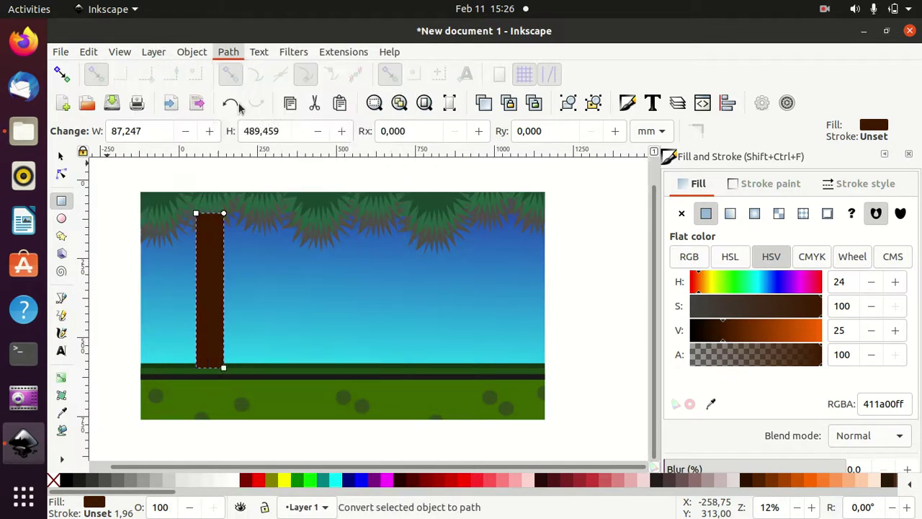
pyautogui.click(62, 174)
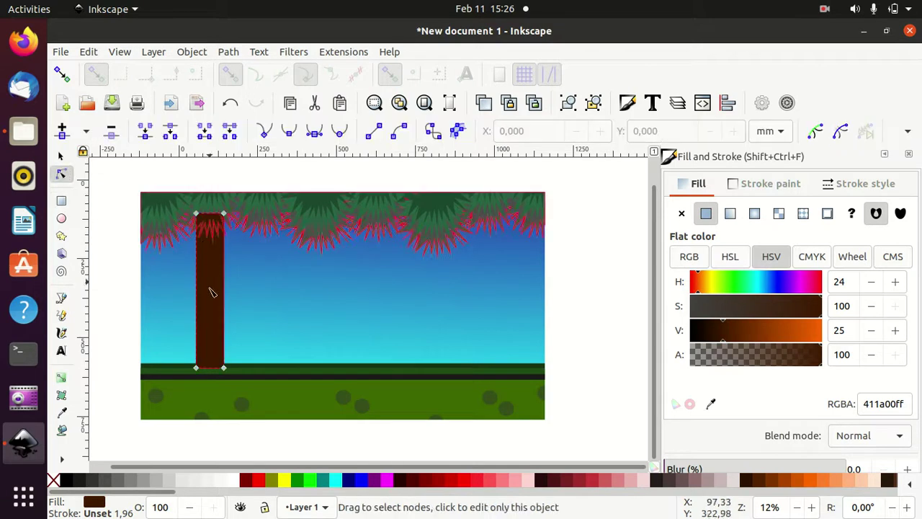
pyautogui.moveTo(224, 368)
pyautogui.mouseDown()
pyautogui.moveTo(244, 372)
pyautogui.moveTo(180, 370)
pyautogui.mouseUp()
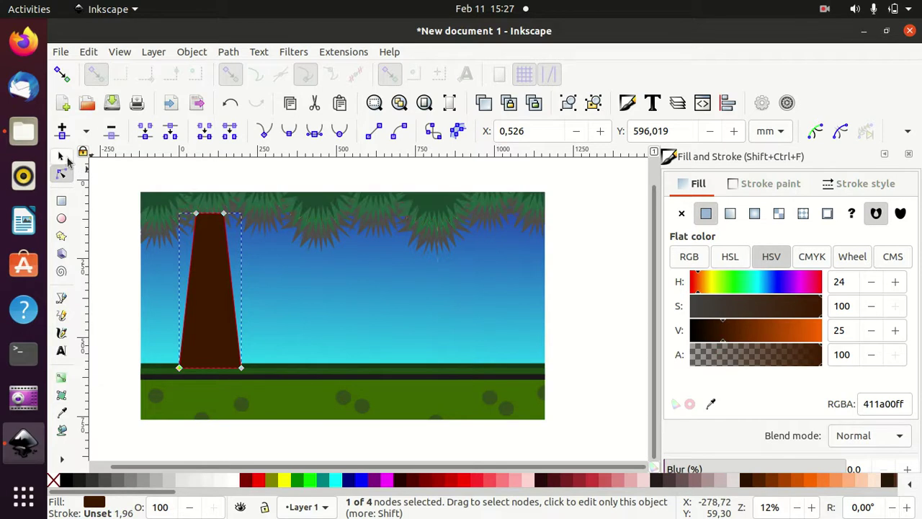
# Step: Narrow the trunk to about 68% width and stretch it down to the ground strip
pyautogui.click(61, 157)
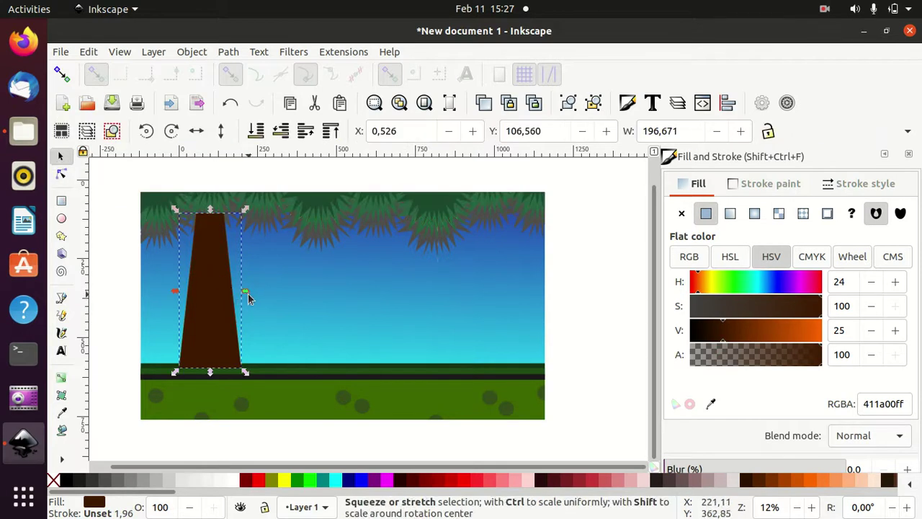
pyautogui.moveTo(248, 292)
pyautogui.mouseDown()
pyautogui.moveTo(215, 296)
pyautogui.moveTo(228, 303)
pyautogui.mouseUp()
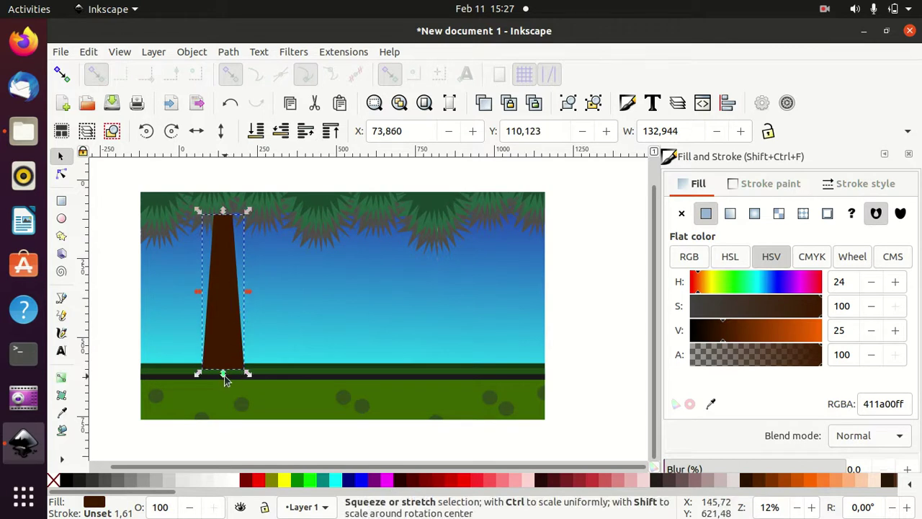
pyautogui.moveTo(223, 375); pyautogui.dragTo(222, 381)
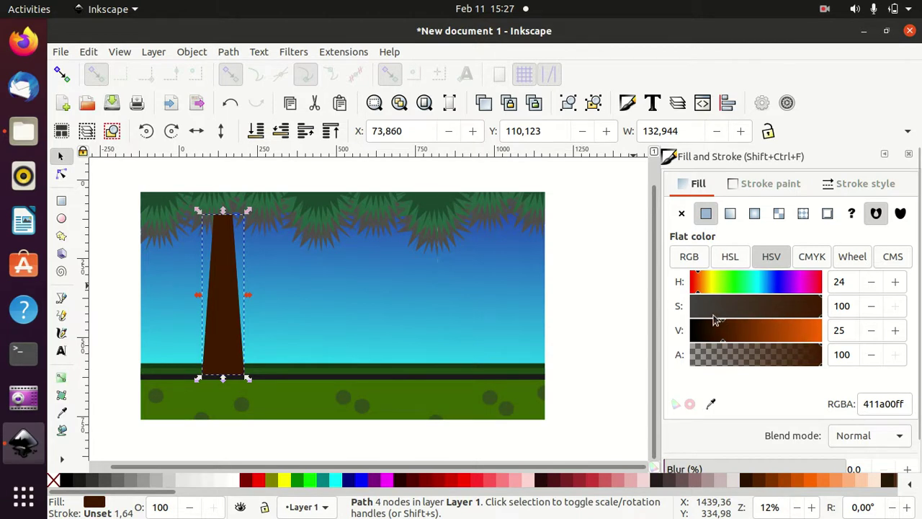
# Step: Lighten the trunk fill to medium brown and draw a yellow rectangle over its right half
pyautogui.moveTo(726, 325); pyautogui.dragTo(756, 329)
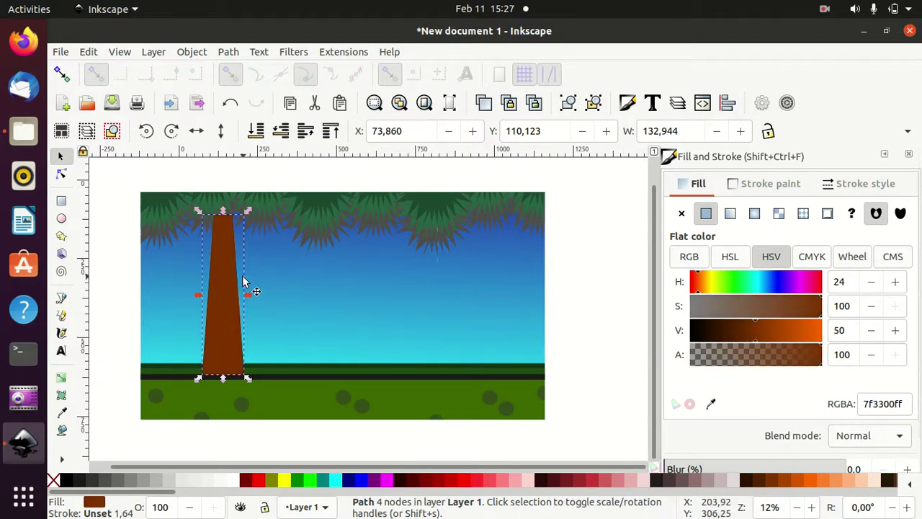
pyautogui.click(61, 200)
pyautogui.moveTo(289, 436)
pyautogui.mouseDown()
pyautogui.moveTo(217, 232)
pyautogui.moveTo(221, 204)
pyautogui.mouseUp()
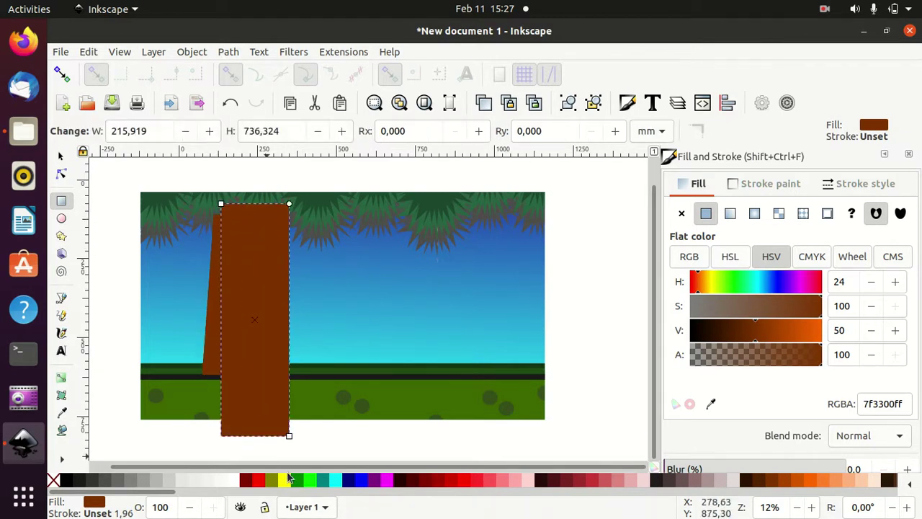
pyautogui.click(283, 480)
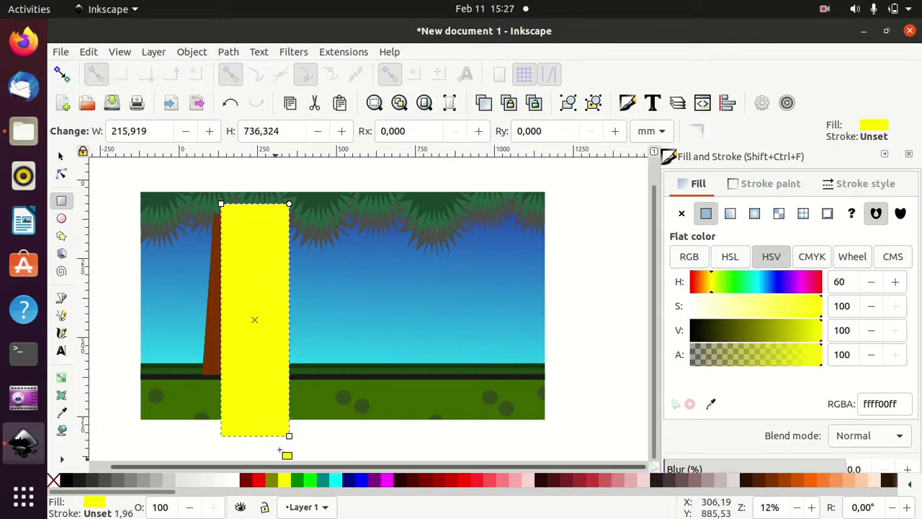
# Step: Cut the rectangle's area out of the trunk with Path > Difference
pyautogui.click(61, 155)
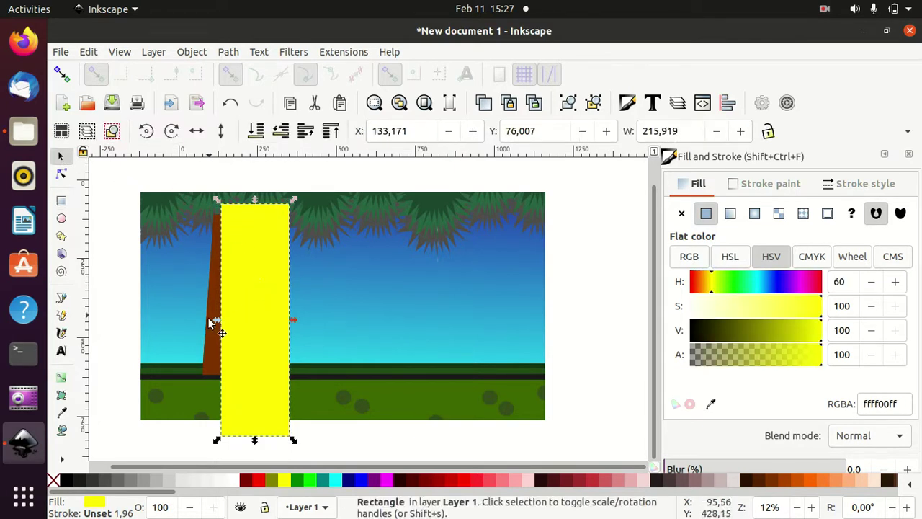
pyautogui.keyDown('shift'); pyautogui.click(213, 346); pyautogui.keyUp('shift')
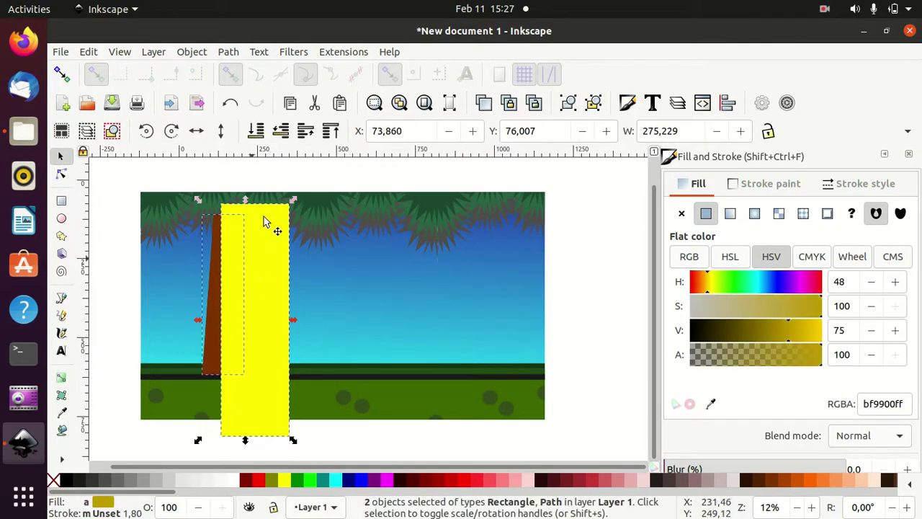
pyautogui.click(228, 51)
pyautogui.click(259, 136)
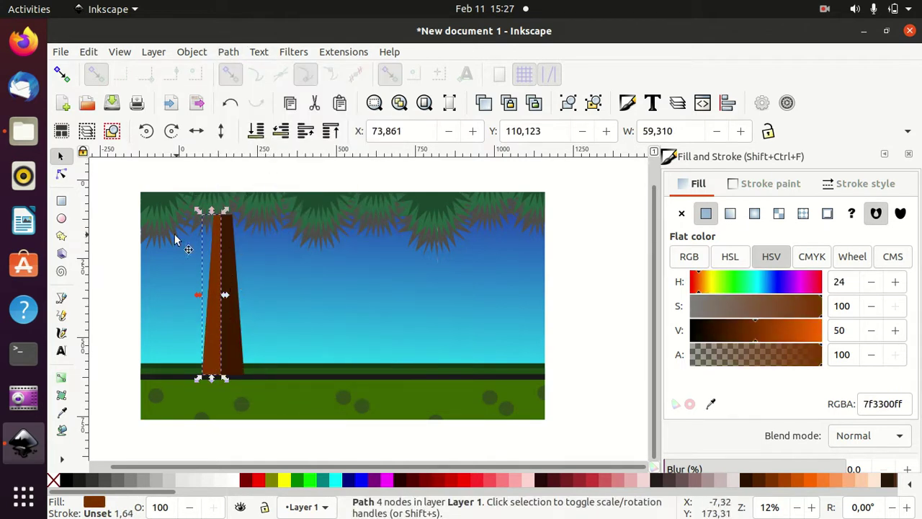
# Step: Move the light part's top-right node to meet the dark side, widening the trunk top
pyautogui.click(61, 175)
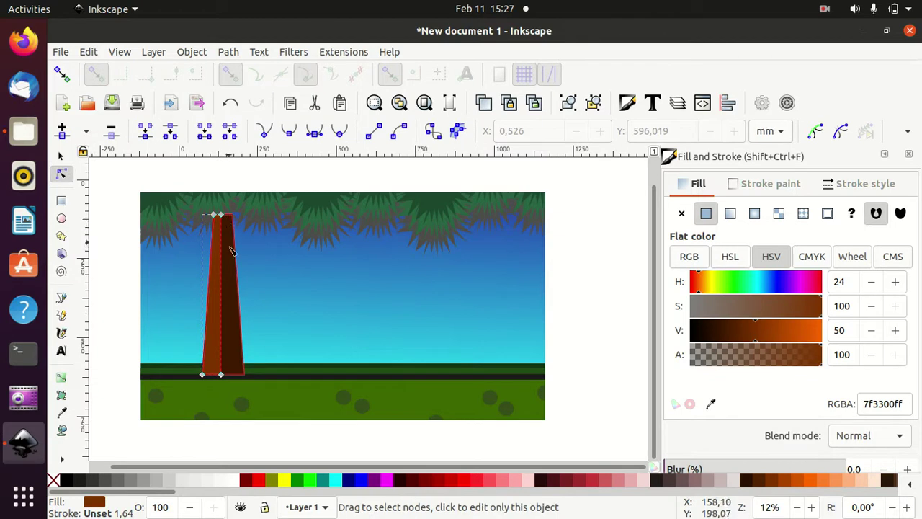
pyautogui.scroll(3, 224, 230)
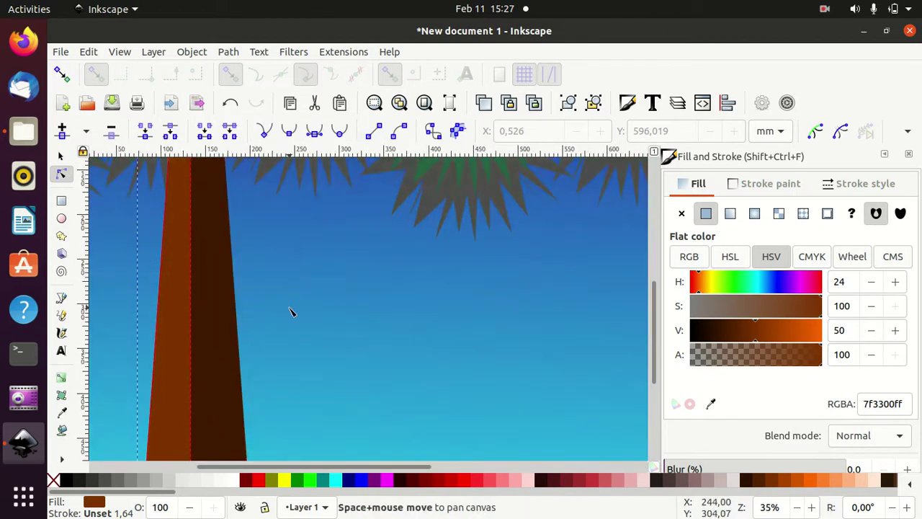
pyautogui.hscroll(-1, 292, 311)
pyautogui.scroll(3, 319, 241)
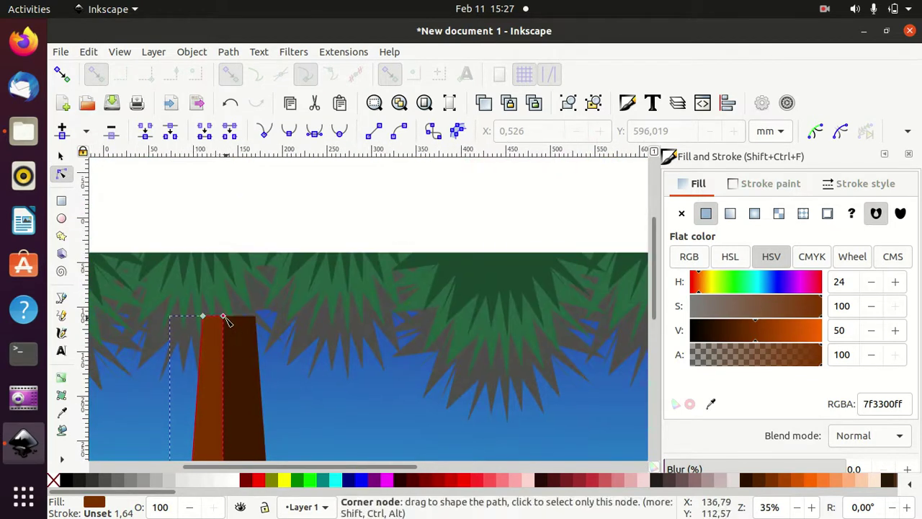
pyautogui.moveTo(223, 316); pyautogui.dragTo(232, 316)
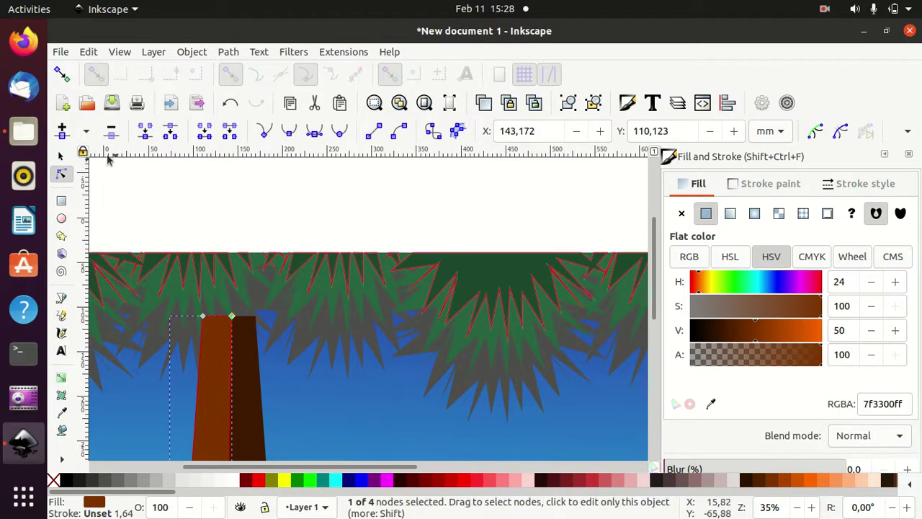
pyautogui.click(61, 156)
pyautogui.keyDown('ctrl'); pyautogui.scroll(-1, 253, 267); pyautogui.keyUp('ctrl')
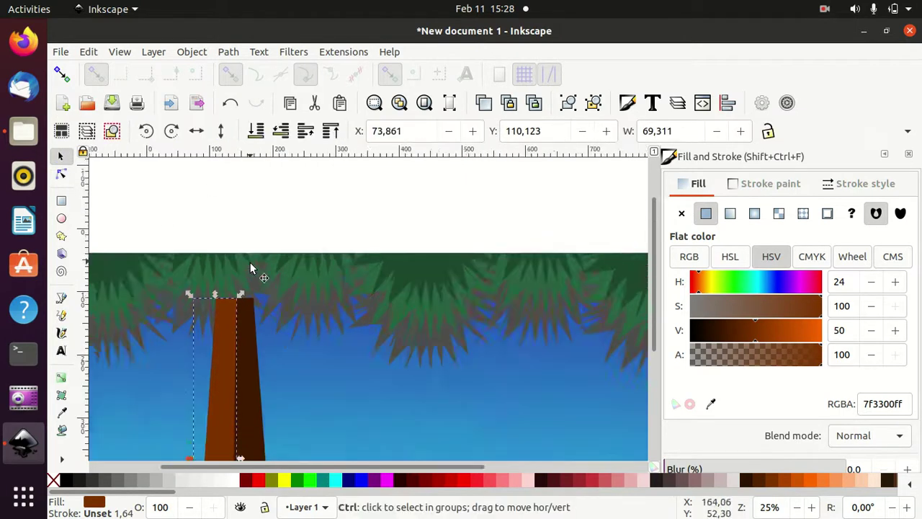
pyautogui.keyDown('ctrl'); pyautogui.scroll(-3, 253, 267); pyautogui.keyUp('ctrl')
pyautogui.click(521, 366)
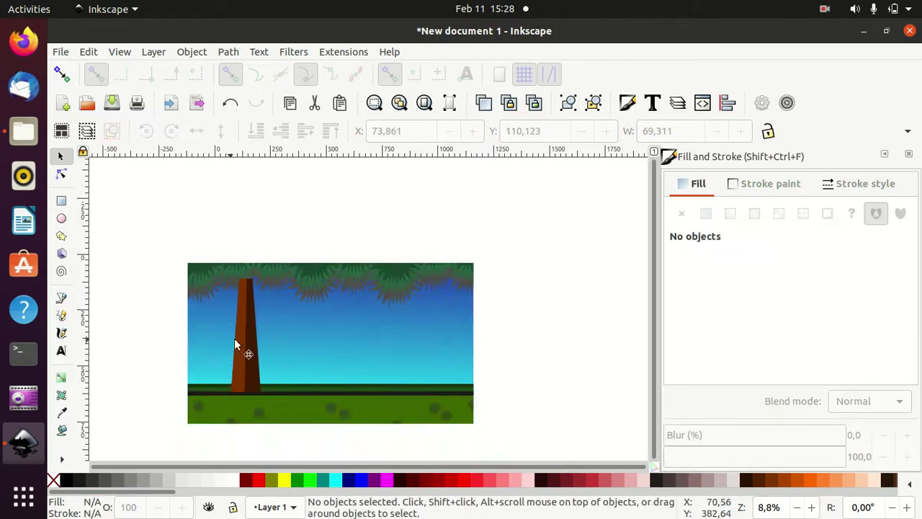
# Step: Move the whole two-tone trunk toward the centre of the scene
pyautogui.moveTo(159, 263); pyautogui.dragTo(270, 403)
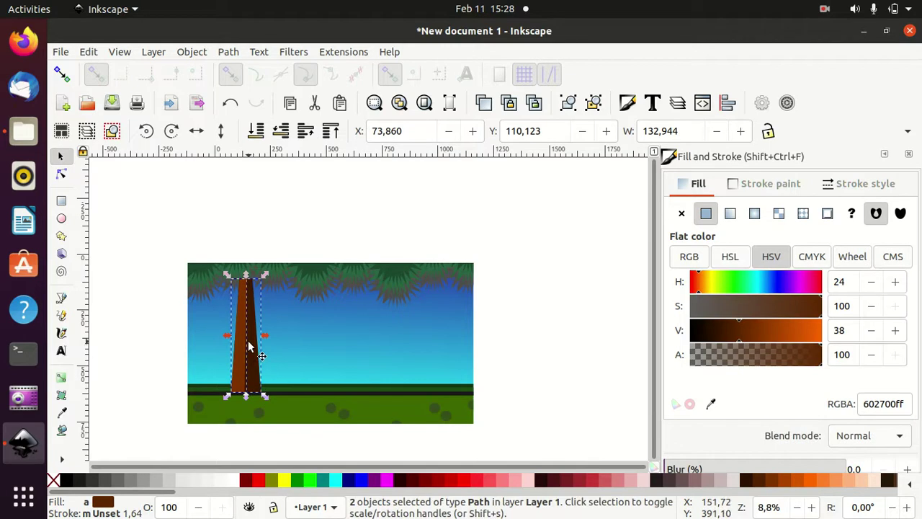
pyautogui.moveTo(246, 336); pyautogui.dragTo(335, 345)
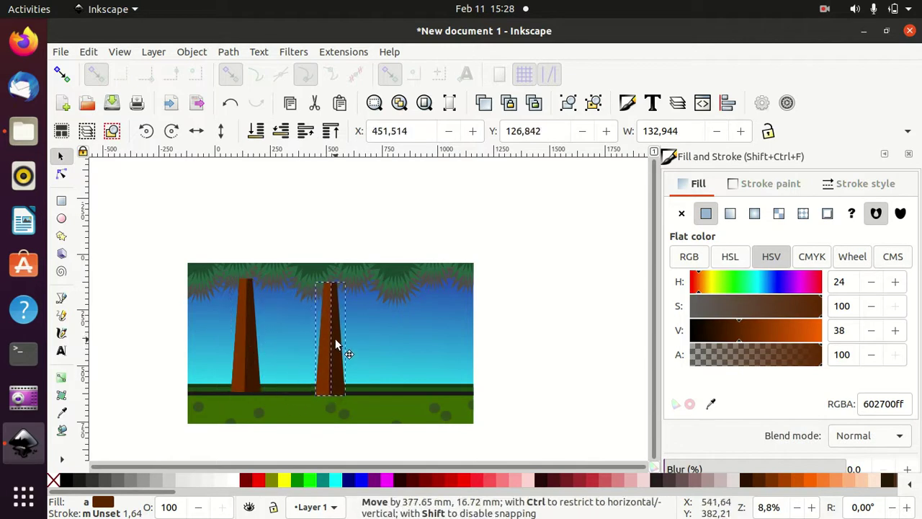
pyautogui.hotkey('ctrl', 'z')
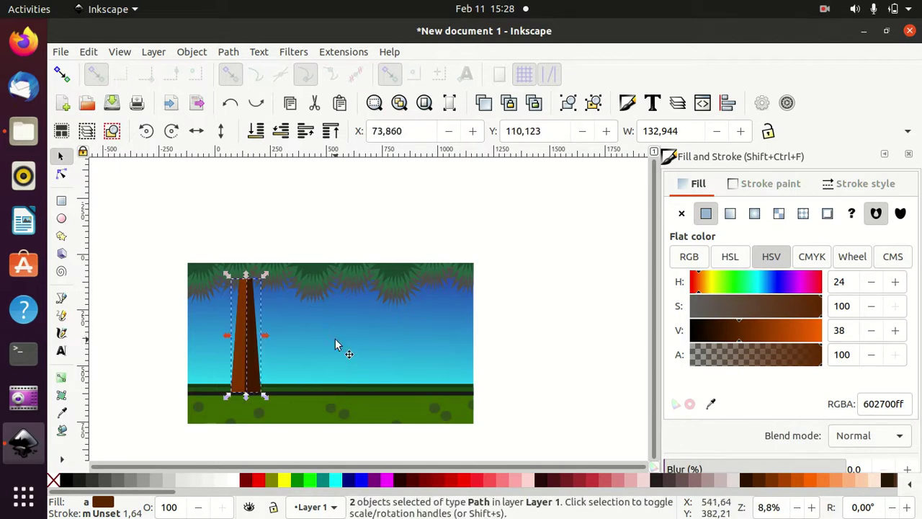
pyautogui.moveTo(242, 334); pyautogui.dragTo(334, 335)
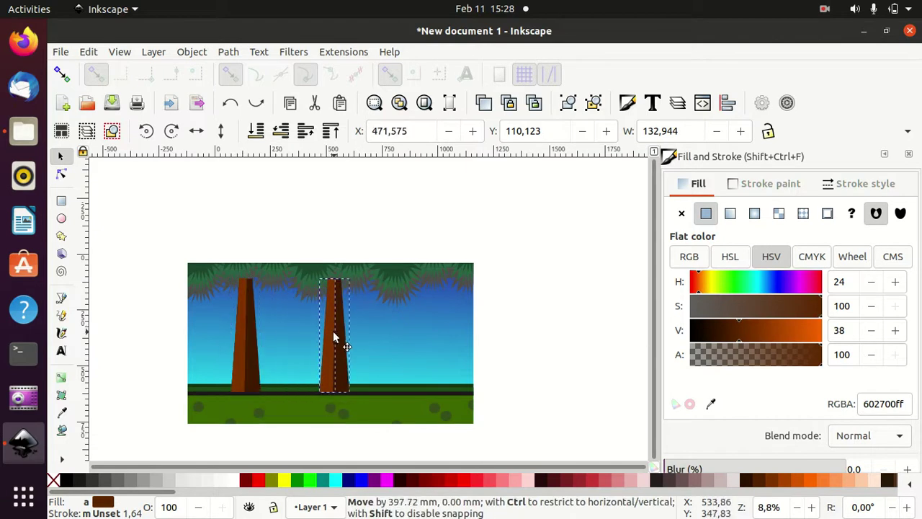
pyautogui.moveTo(333, 336); pyautogui.dragTo(334, 334)
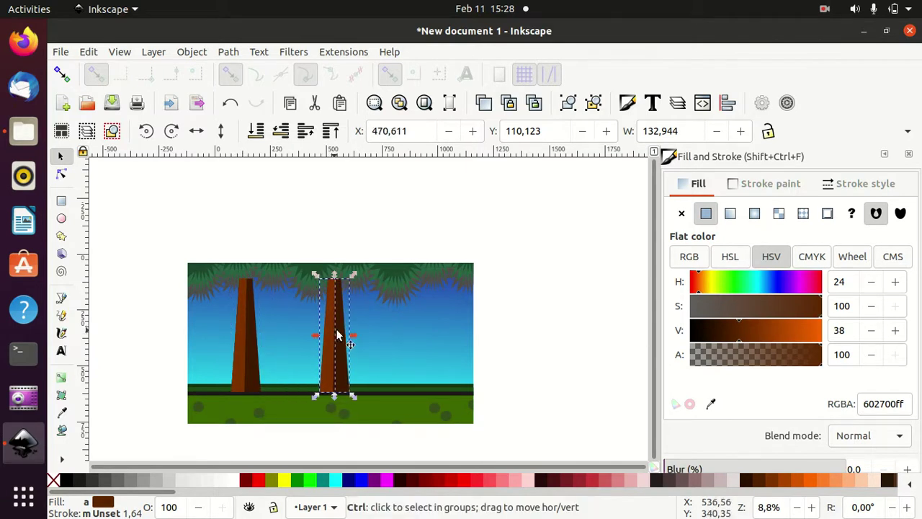
# Step: Duplicate the trunk into copies to the right, between, and left of centre, some narrower
pyautogui.hotkey('ctrl', 'd')
pyautogui.moveTo(332, 332); pyautogui.dragTo(433, 344)
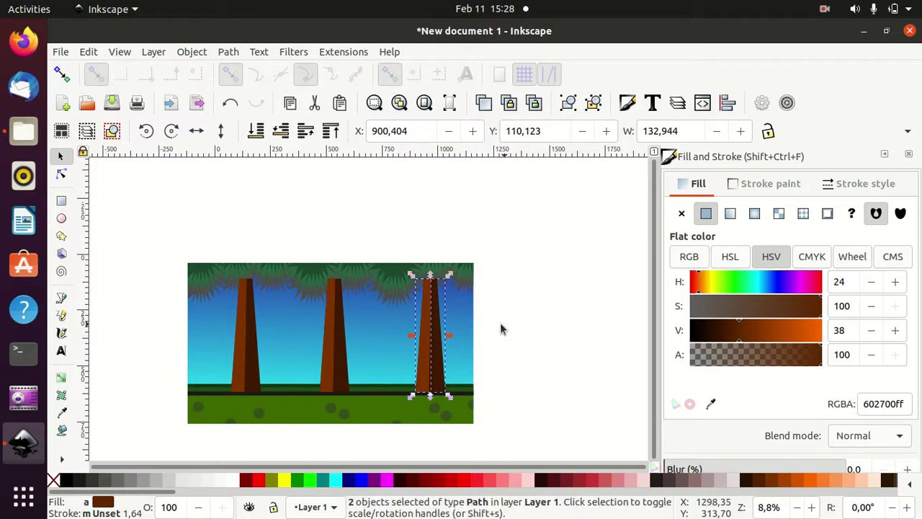
pyautogui.moveTo(431, 333); pyautogui.dragTo(387, 333)
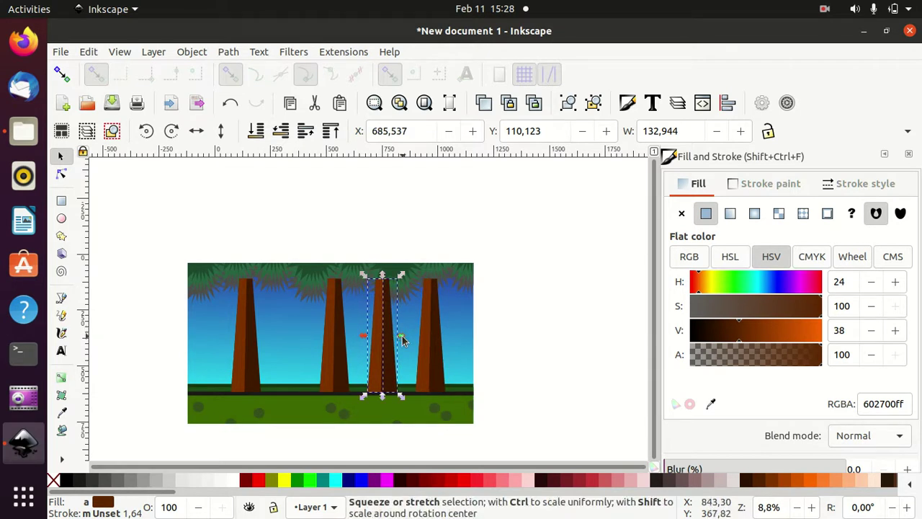
pyautogui.moveTo(402, 335); pyautogui.dragTo(391, 334)
pyautogui.press('ctrl')
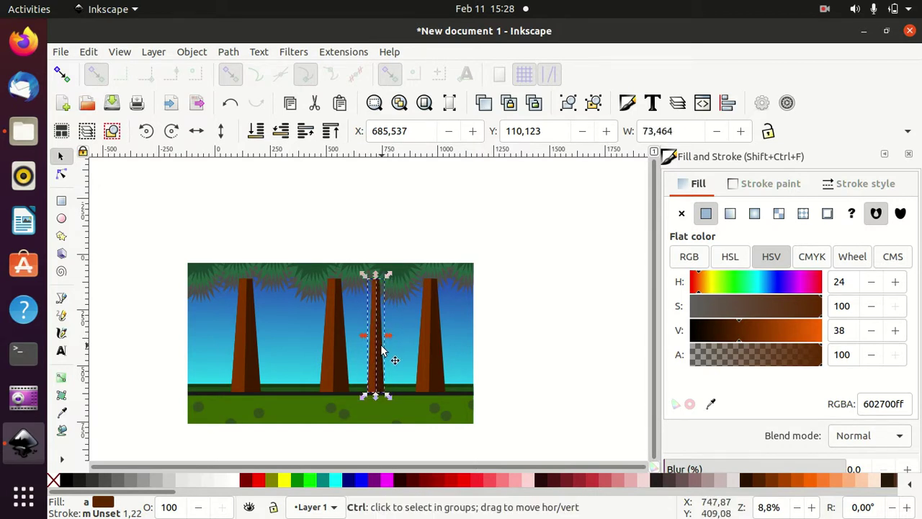
pyautogui.moveTo(382, 351)
pyautogui.mouseDown()
pyautogui.moveTo(401, 352)
pyautogui.moveTo(294, 351)
pyautogui.mouseUp()
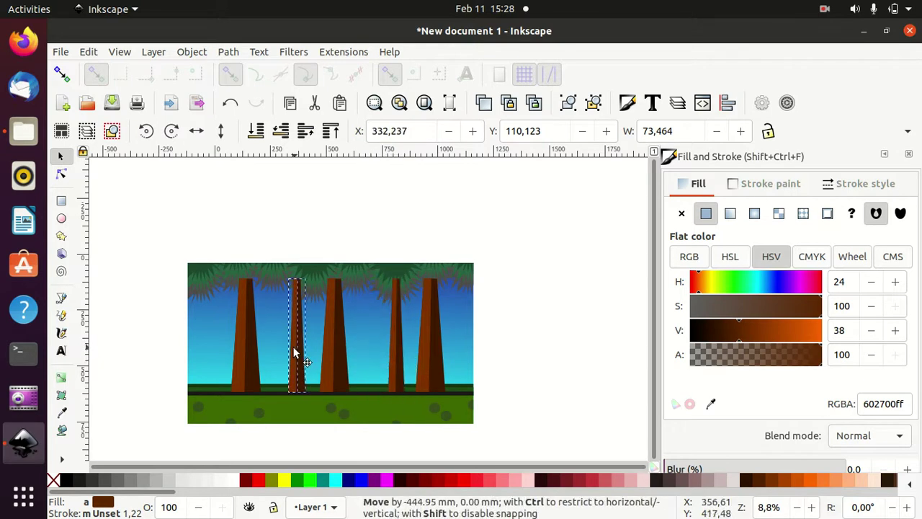
pyautogui.moveTo(294, 352); pyautogui.dragTo(206, 348)
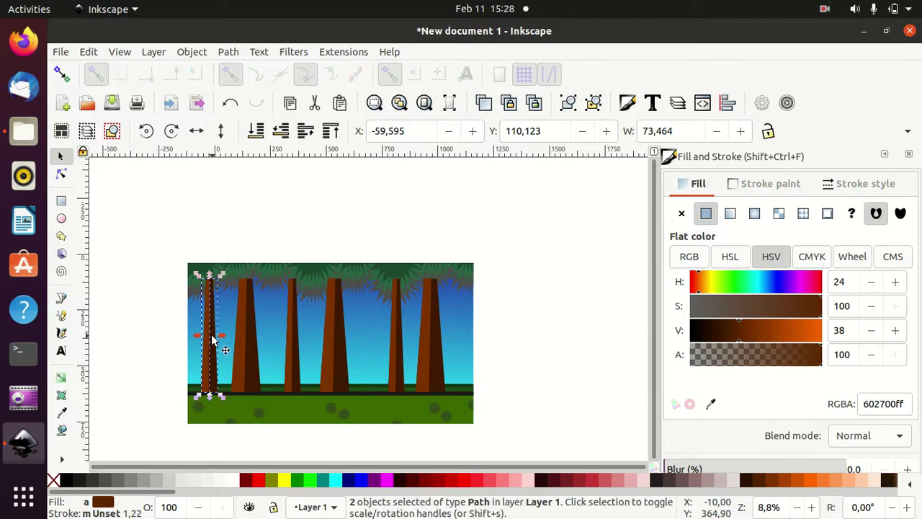
pyautogui.moveTo(213, 338); pyautogui.dragTo(278, 331)
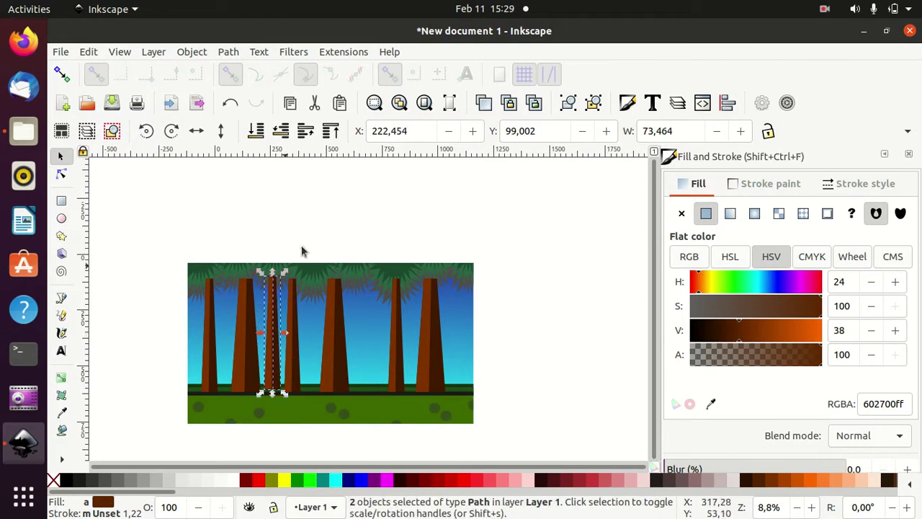
# Step: Make the left-of-centre trunk much thinner and place a thin dark trunk right of centre
pyautogui.click(592, 103)
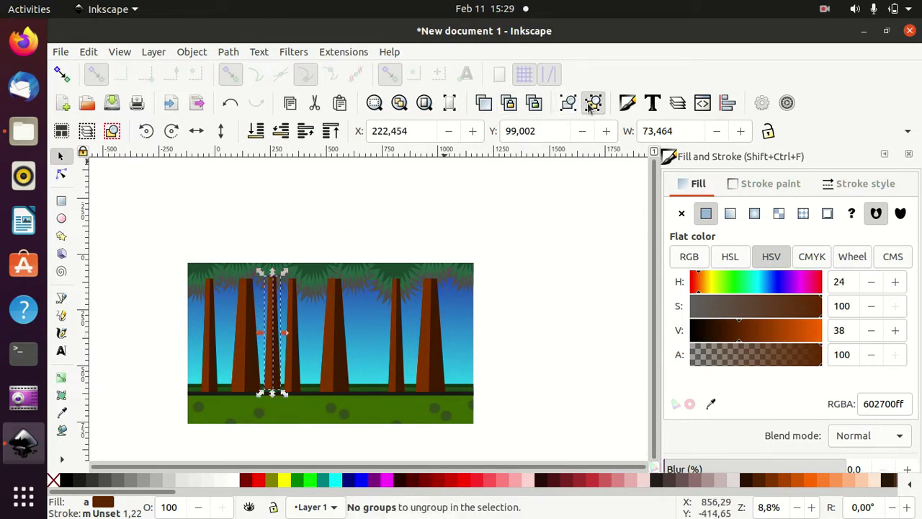
pyautogui.click(202, 222)
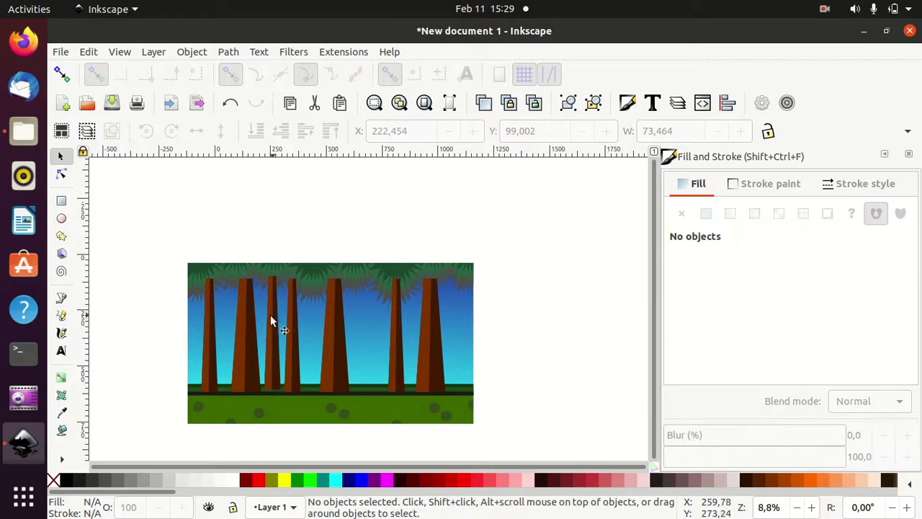
pyautogui.click(274, 317)
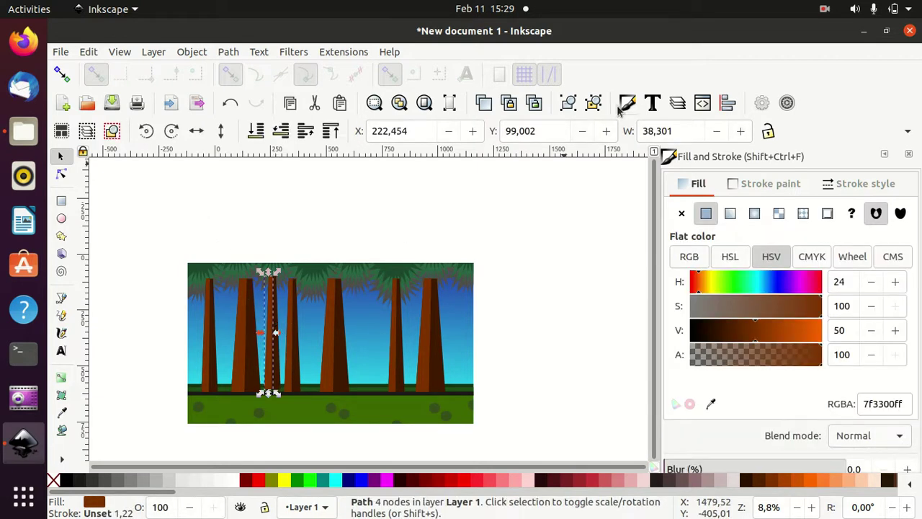
pyautogui.click(544, 162)
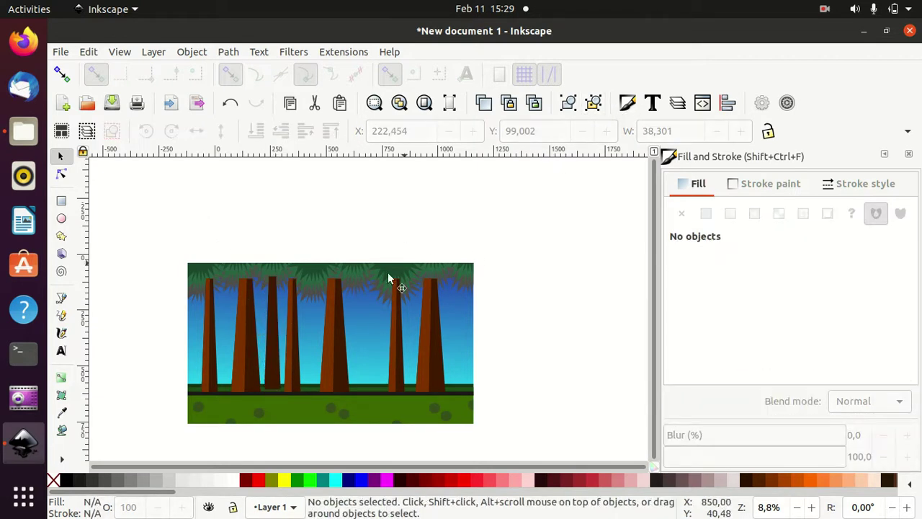
pyautogui.click(277, 346)
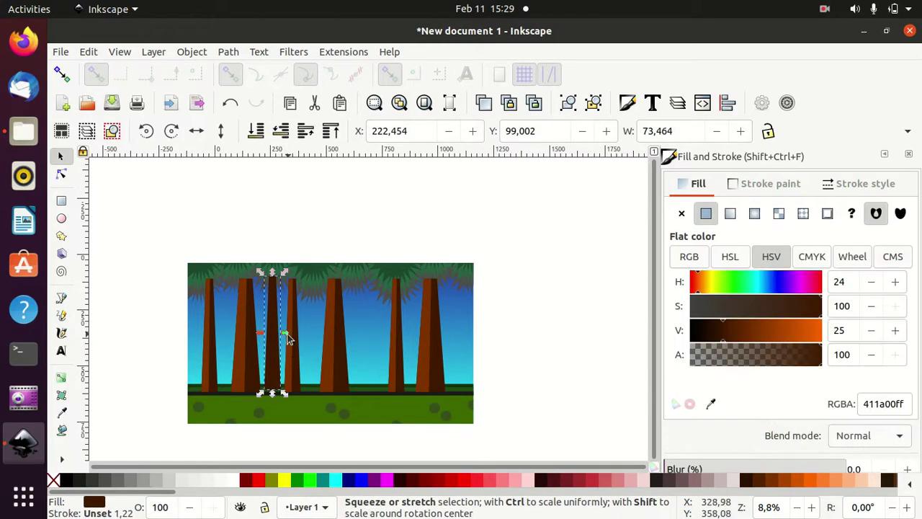
pyautogui.moveTo(286, 334); pyautogui.dragTo(278, 334)
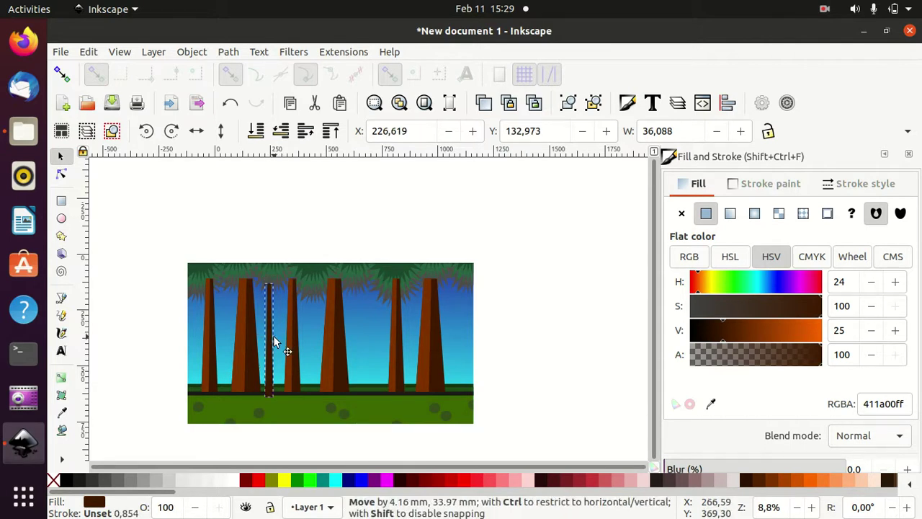
pyautogui.moveTo(271, 332); pyautogui.dragTo(278, 333)
pyautogui.hotkey('ctrl', 'z')
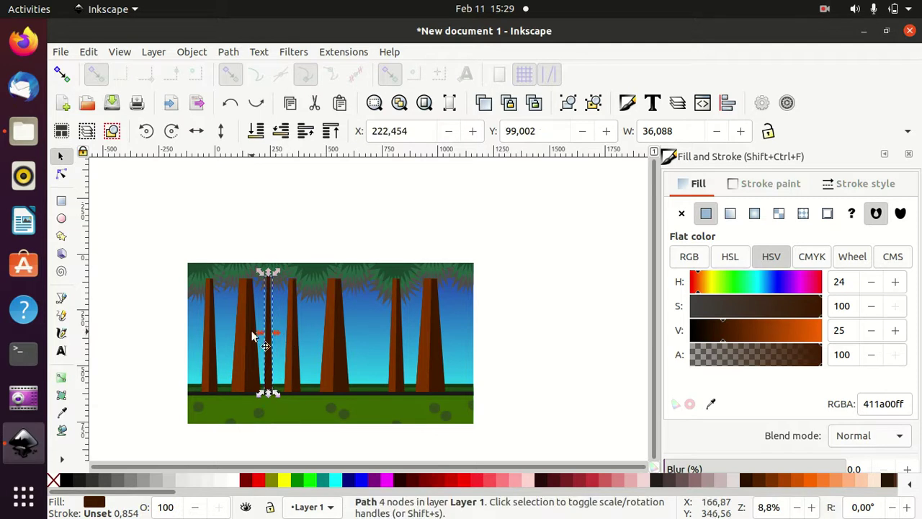
pyautogui.moveTo(266, 336)
pyautogui.mouseDown()
pyautogui.moveTo(461, 336)
pyautogui.moveTo(363, 335)
pyautogui.mouseUp()
pyautogui.click(531, 331)
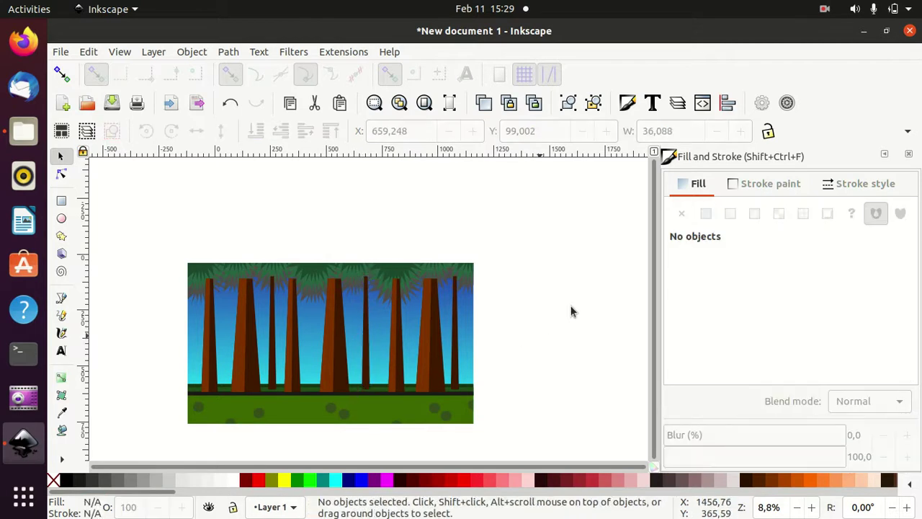
# Step: Rubber-band select all twelve trunk pieces and group them
pyautogui.click(239, 348)
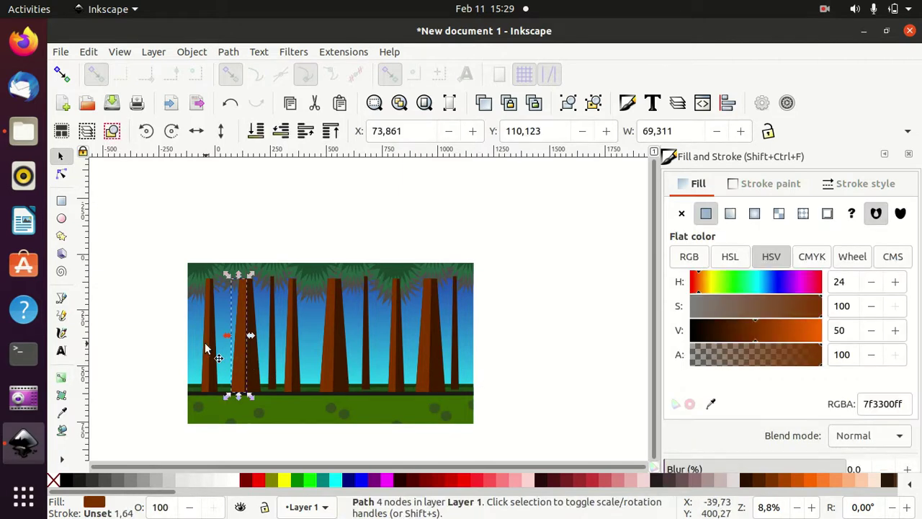
pyautogui.keyDown('shift'); pyautogui.click(204, 342); pyautogui.keyUp('shift')
pyautogui.keyDown('shift'); pyautogui.click(274, 342); pyautogui.keyUp('shift')
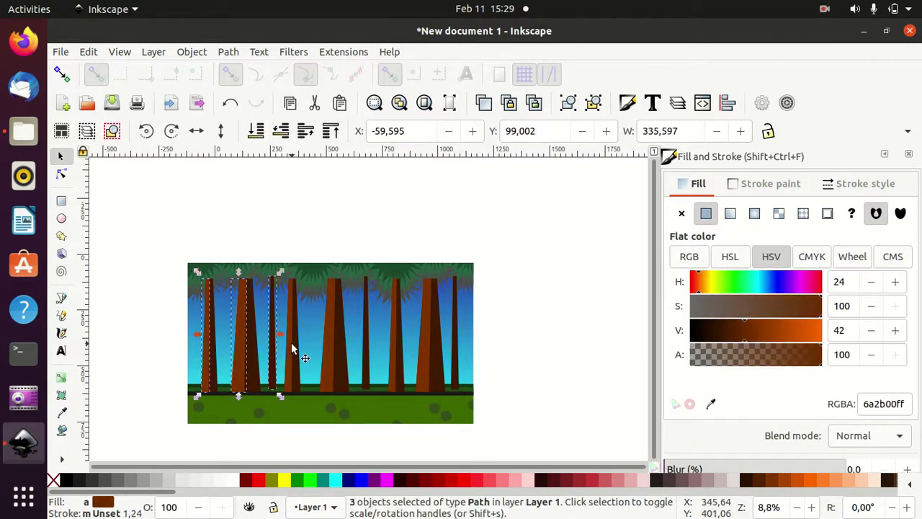
pyautogui.keyDown('shift'); pyautogui.click(326, 339); pyautogui.keyUp('shift')
pyautogui.keyDown('shift'); pyautogui.click(365, 342); pyautogui.keyUp('shift')
pyautogui.keyDown('shift'); pyautogui.click(396, 347); pyautogui.keyUp('shift')
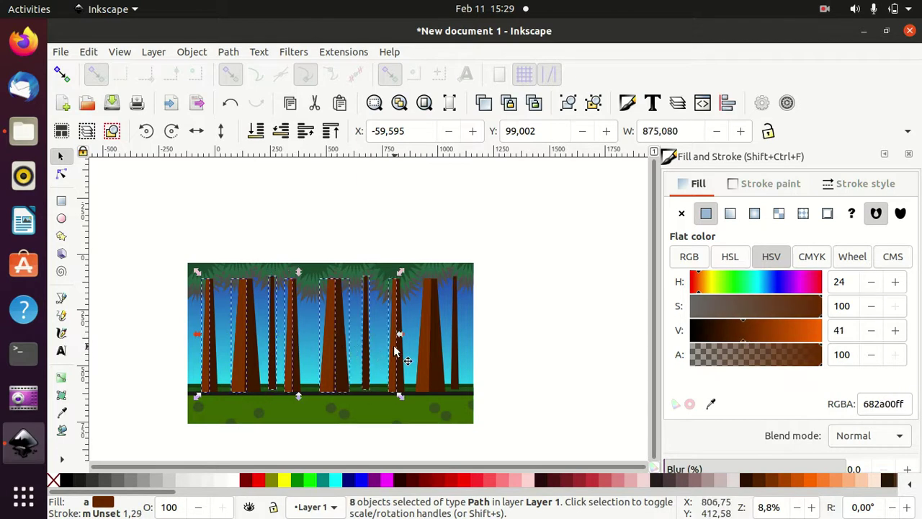
pyautogui.click(598, 417)
pyautogui.moveTo(599, 418)
pyautogui.mouseDown()
pyautogui.moveTo(175, 292)
pyautogui.moveTo(169, 276)
pyautogui.mouseUp()
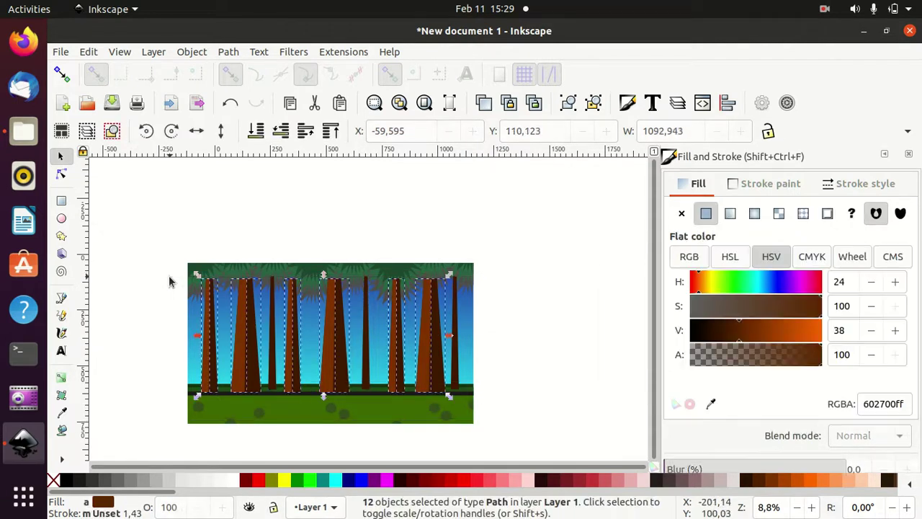
pyautogui.hotkey('ctrl', 'g')
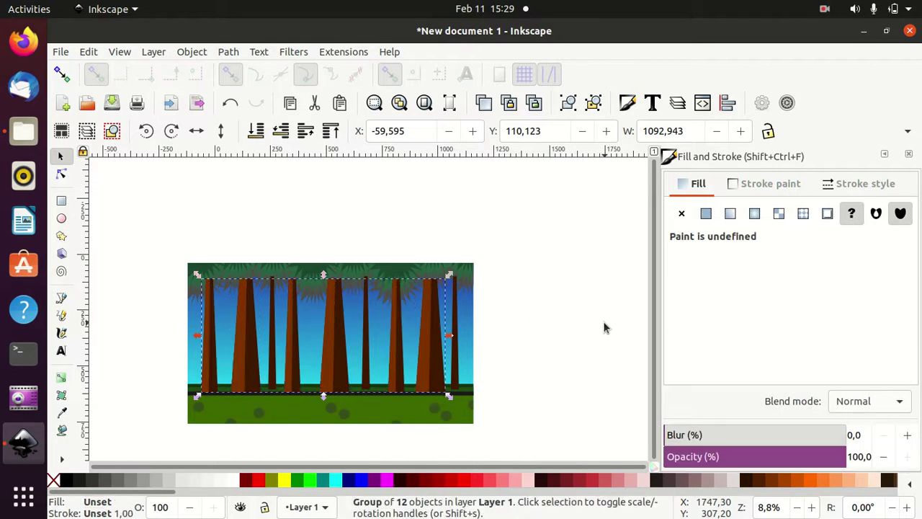
# Step: Lower the trunk group five steps so it drops behind the sky
pyautogui.click(280, 132)
pyautogui.click(280, 133)
pyautogui.click(281, 133)
pyautogui.click(280, 133)
pyautogui.click(281, 133)
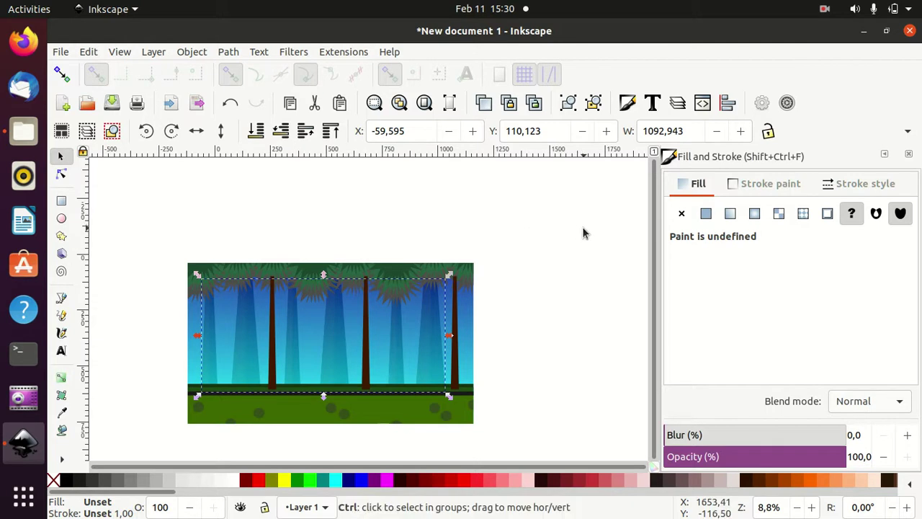
# Step: Undo the last lowering, then lower the two thin dark trunks two steps
pyautogui.hotkey('ctrl', 'z')
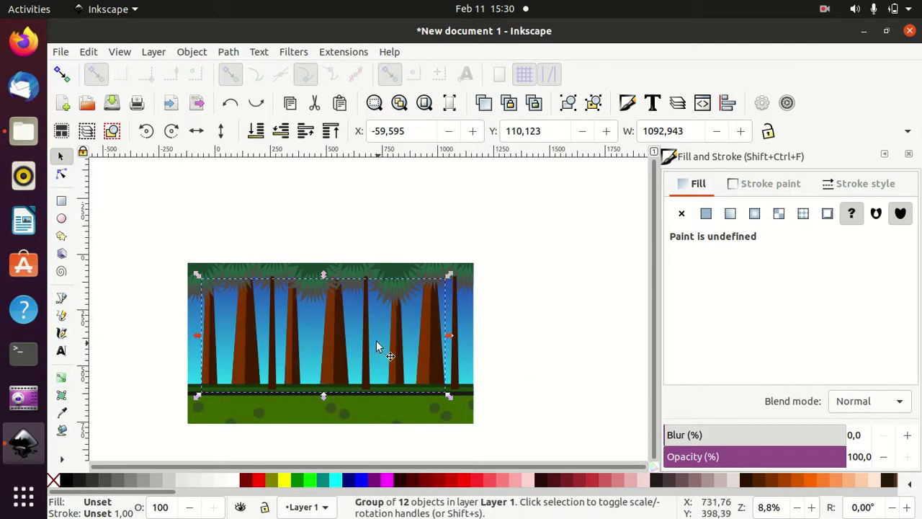
pyautogui.click(519, 333)
pyautogui.click(365, 334)
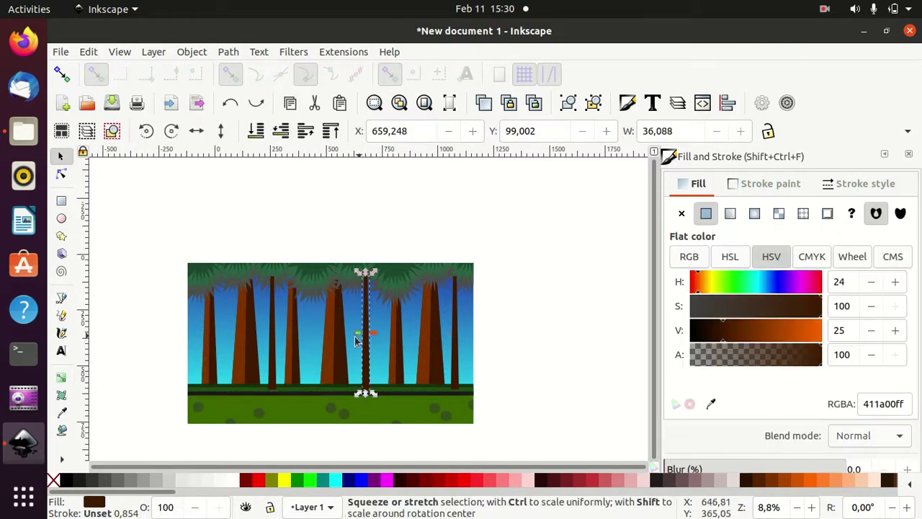
pyautogui.keyDown('shift'); pyautogui.click(274, 340); pyautogui.keyUp('shift')
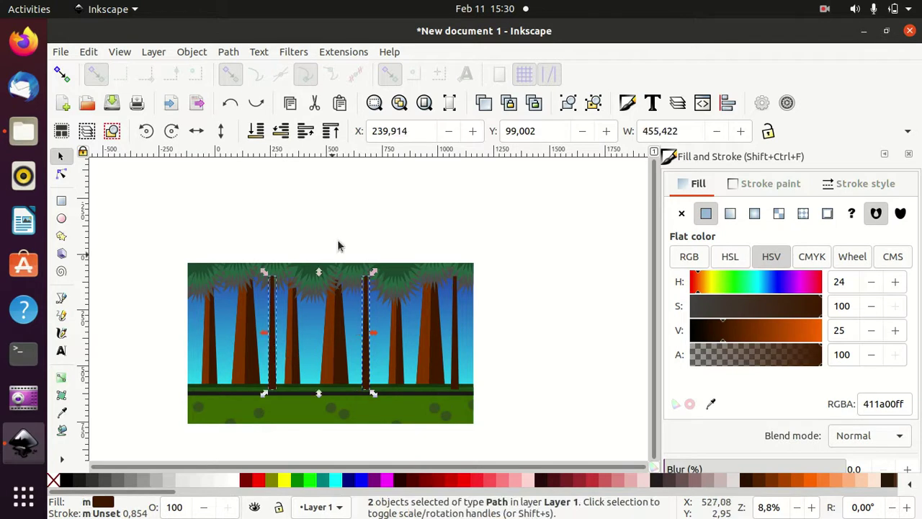
pyautogui.click(278, 138)
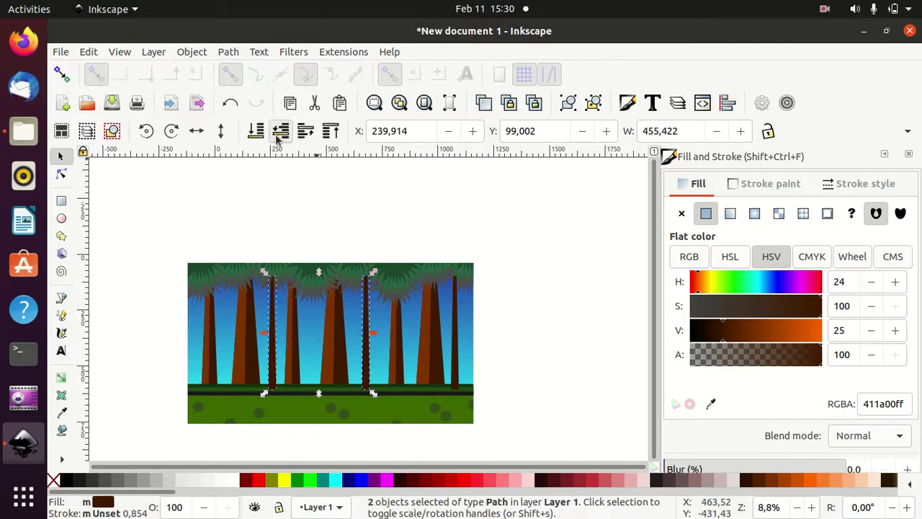
pyautogui.click(278, 138)
pyautogui.click(524, 279)
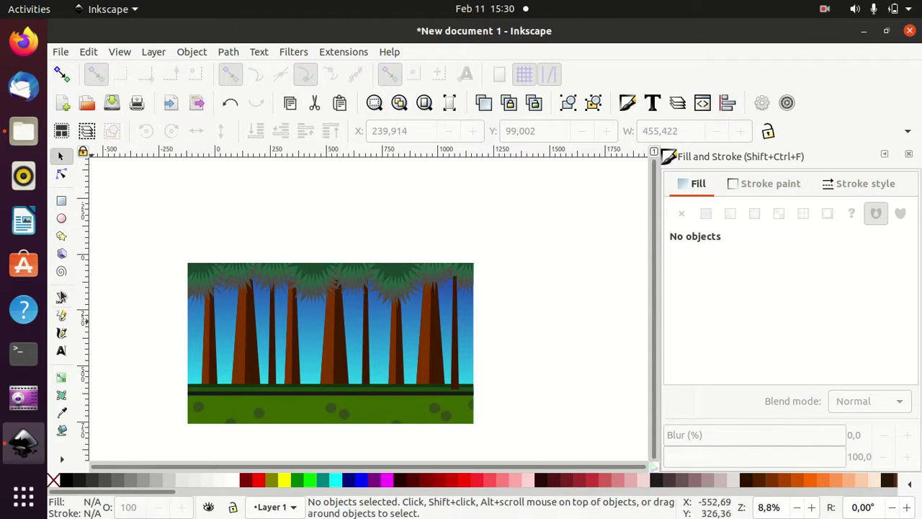
# Step: Draw a circle over the scene's left edge and fill it near-white (f9f9f9)
pyautogui.click(61, 219)
pyautogui.moveTo(101, 264); pyautogui.dragTo(183, 347)
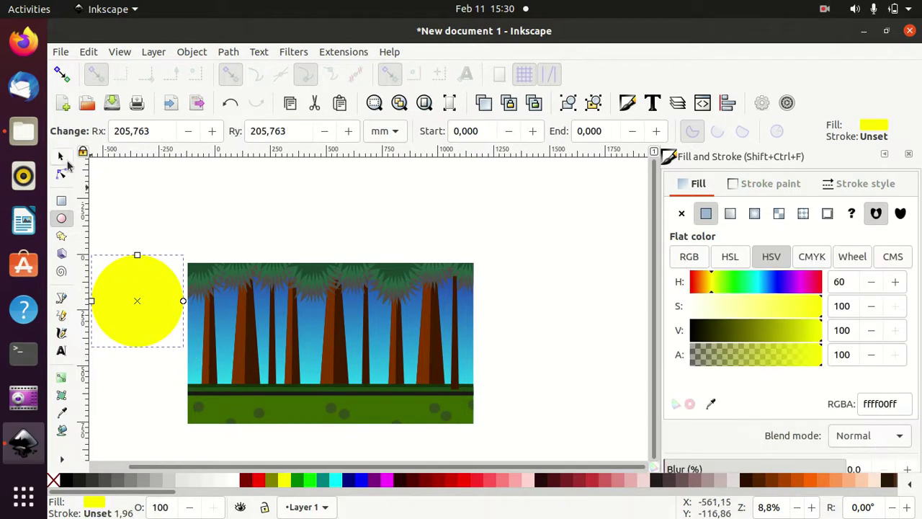
pyautogui.click(61, 156)
pyautogui.moveTo(127, 322); pyautogui.dragTo(183, 363)
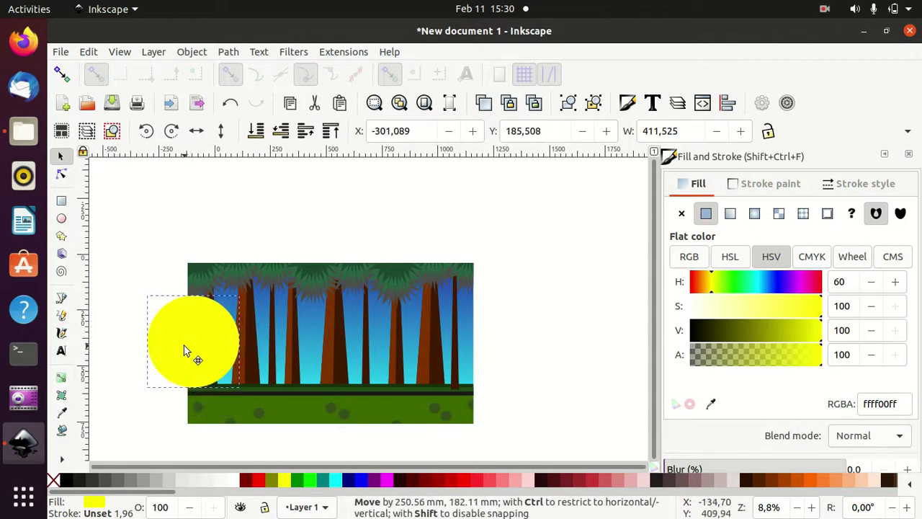
pyautogui.click(221, 481)
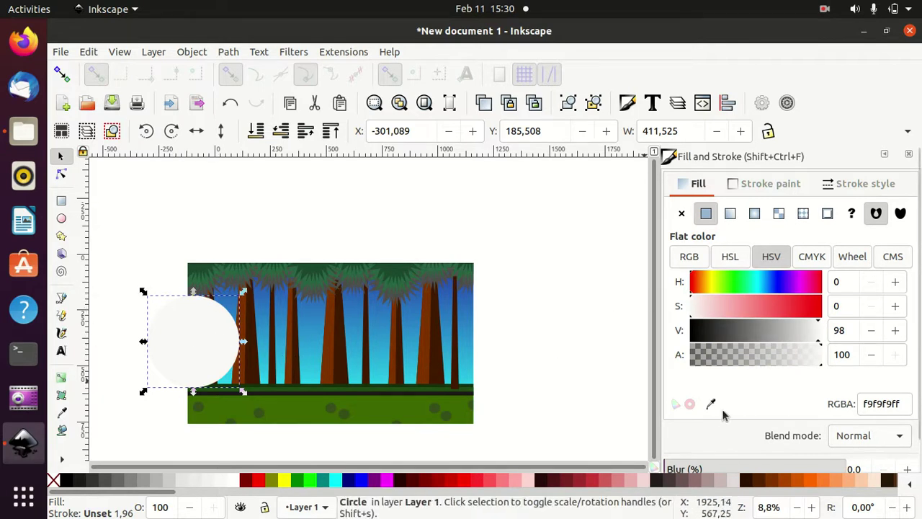
# Step: Blur the moon circle to 35.9% so it glows
pyautogui.scroll(-1, 716, 435)
pyautogui.moveTo(672, 435); pyautogui.dragTo(730, 436)
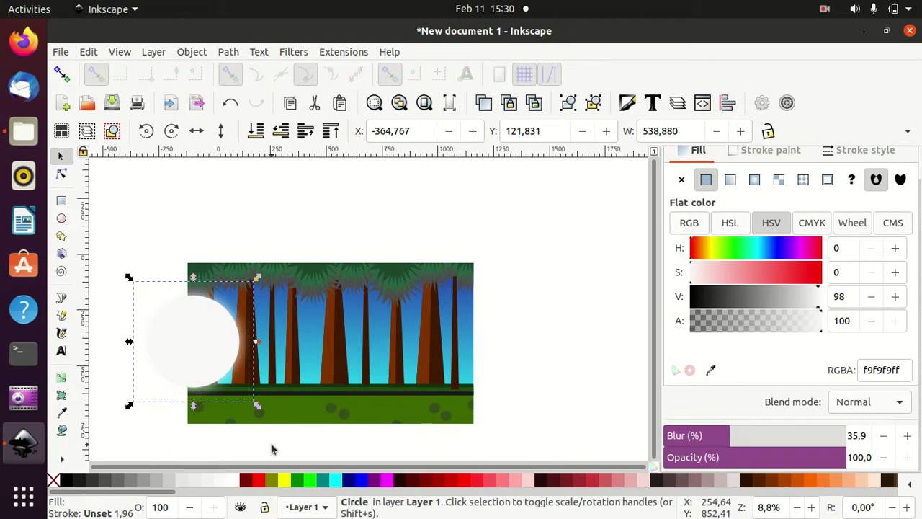
pyautogui.click(271, 449)
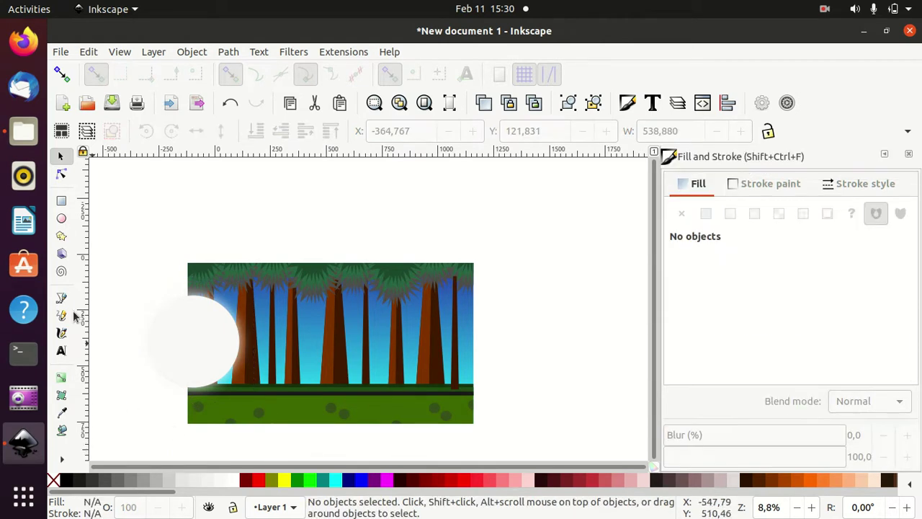
# Step: Draw a small light-grey ellipse on the moon with opacity lowered to about 65
pyautogui.click(62, 219)
pyautogui.moveTo(173, 316); pyautogui.dragTo(185, 324)
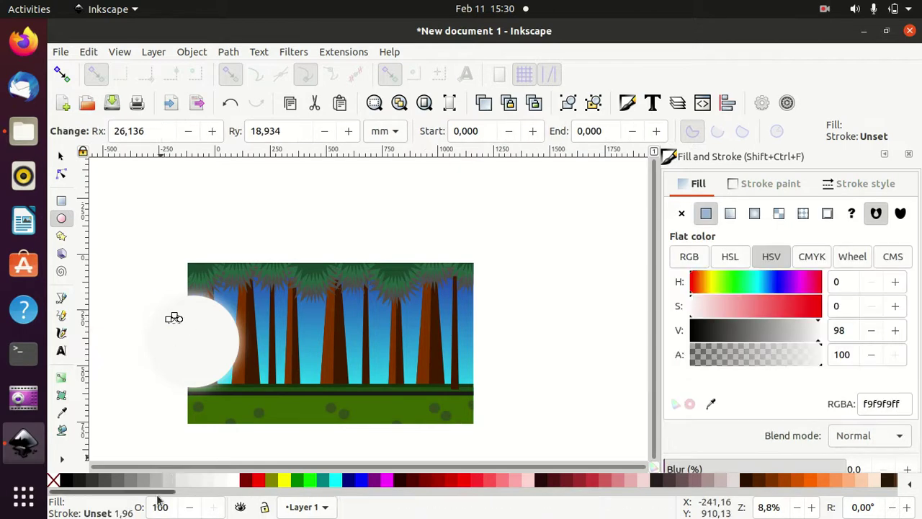
pyautogui.click(158, 481)
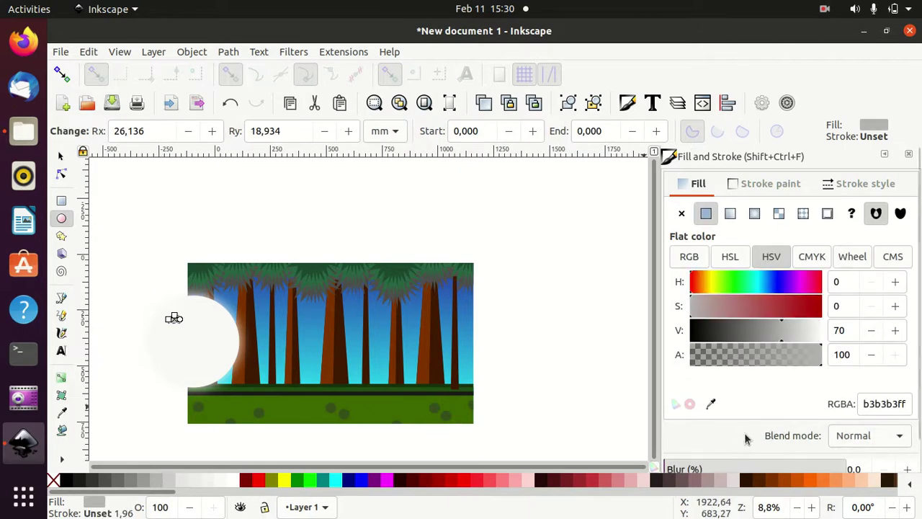
pyautogui.scroll(-1, 749, 437)
pyautogui.moveTo(805, 457); pyautogui.dragTo(764, 456)
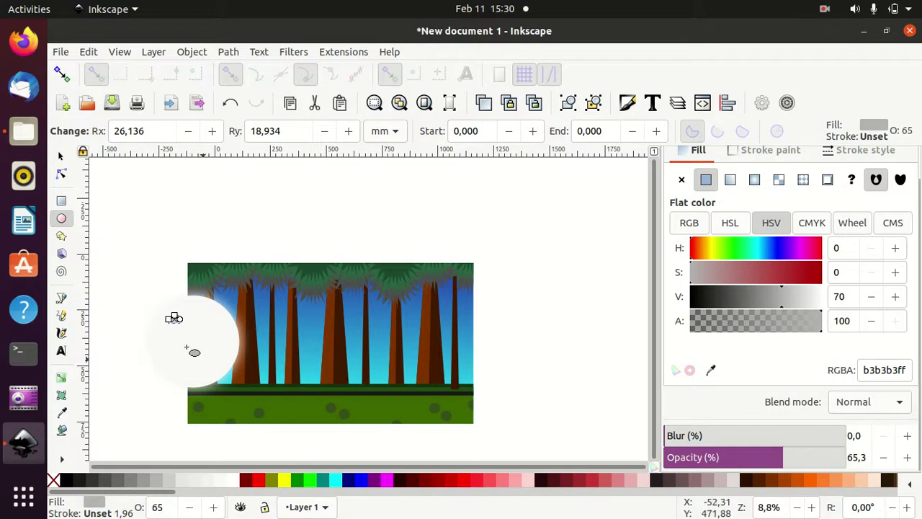
pyautogui.click(108, 217)
# Step: Place grey crater spots at the moon's lower right and upper left
pyautogui.click(60, 156)
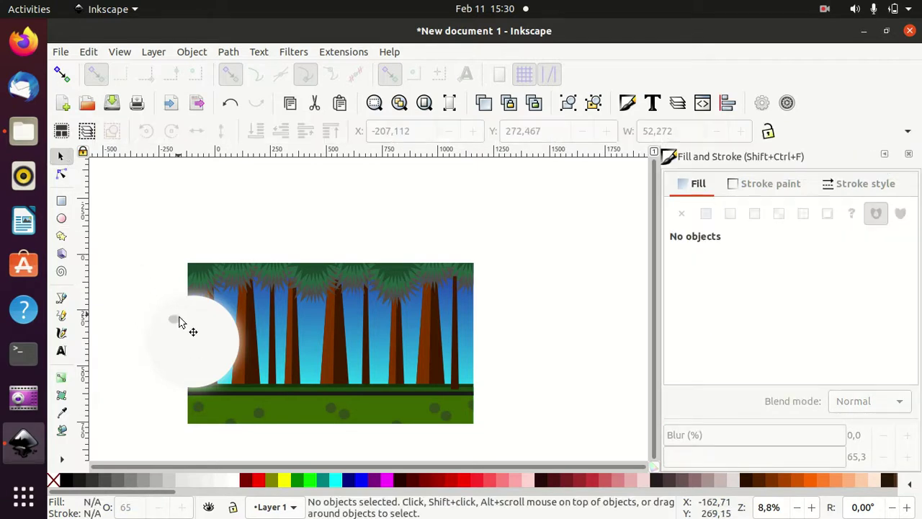
pyautogui.click(175, 322)
pyautogui.moveTo(175, 321); pyautogui.dragTo(164, 326)
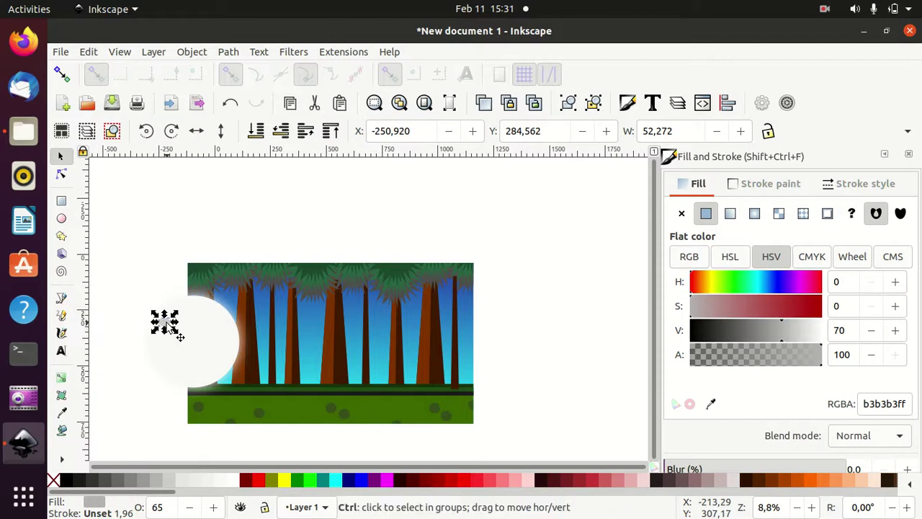
pyautogui.moveTo(164, 327)
pyautogui.mouseDown()
pyautogui.moveTo(209, 321)
pyautogui.moveTo(227, 356)
pyautogui.mouseUp()
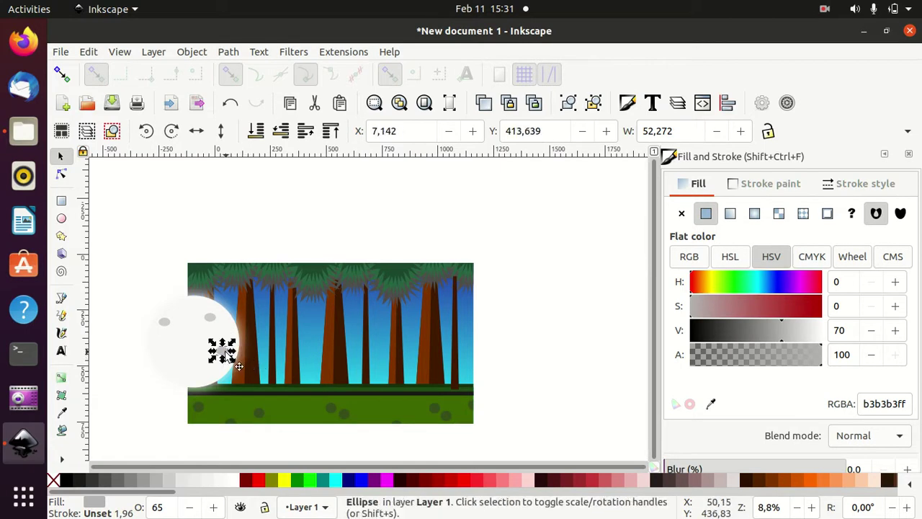
pyautogui.moveTo(224, 365)
pyautogui.mouseDown()
pyautogui.moveTo(187, 358)
pyautogui.moveTo(186, 320)
pyautogui.mouseUp()
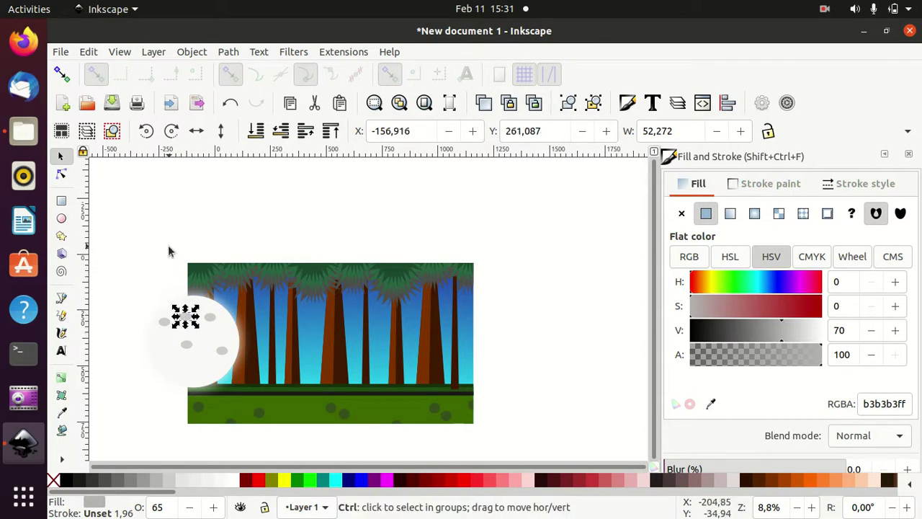
pyautogui.click(139, 268)
# Step: Select the crater spots on the moon and group them
pyautogui.moveTo(112, 290); pyautogui.dragTo(262, 416)
pyautogui.press('ctrl')
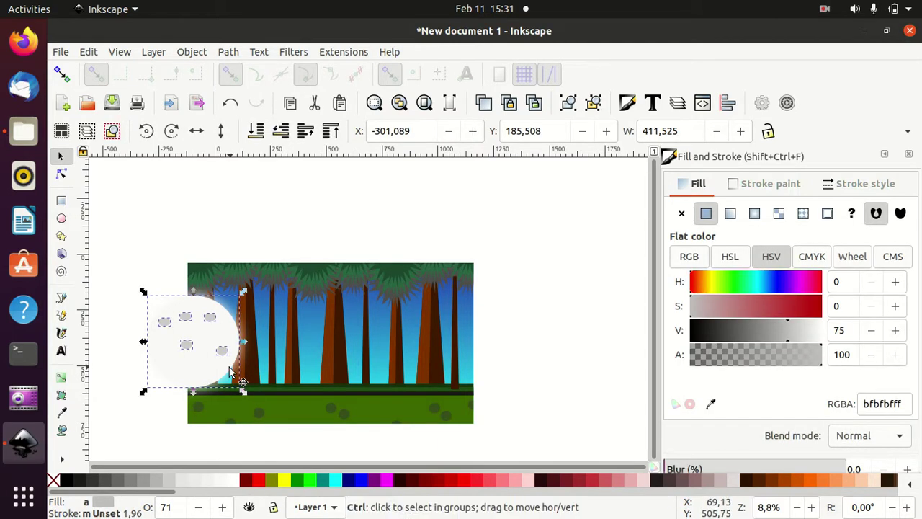
pyautogui.hotkey('ctrl', 'g')
pyautogui.moveTo(202, 335)
pyautogui.mouseDown()
pyautogui.moveTo(264, 335)
pyautogui.moveTo(198, 341)
pyautogui.mouseUp()
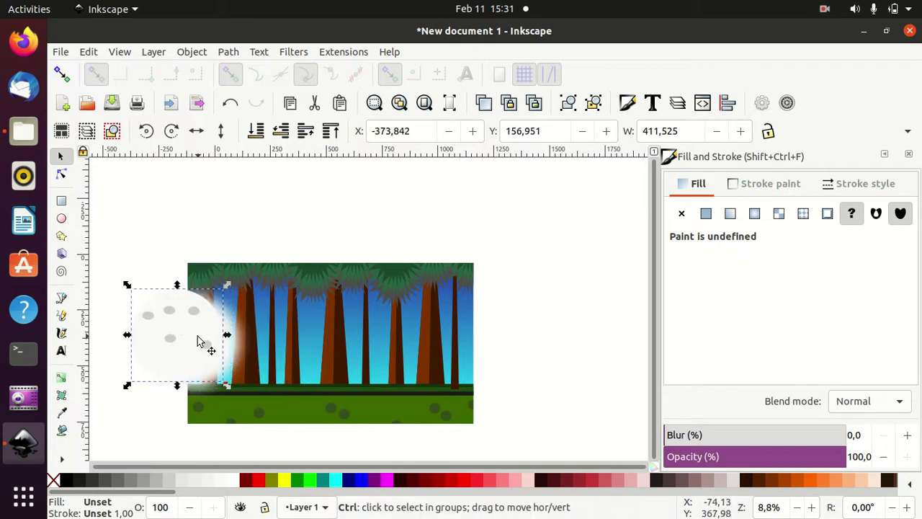
pyautogui.hotkey('ctrl', 'z')
pyautogui.click(117, 230)
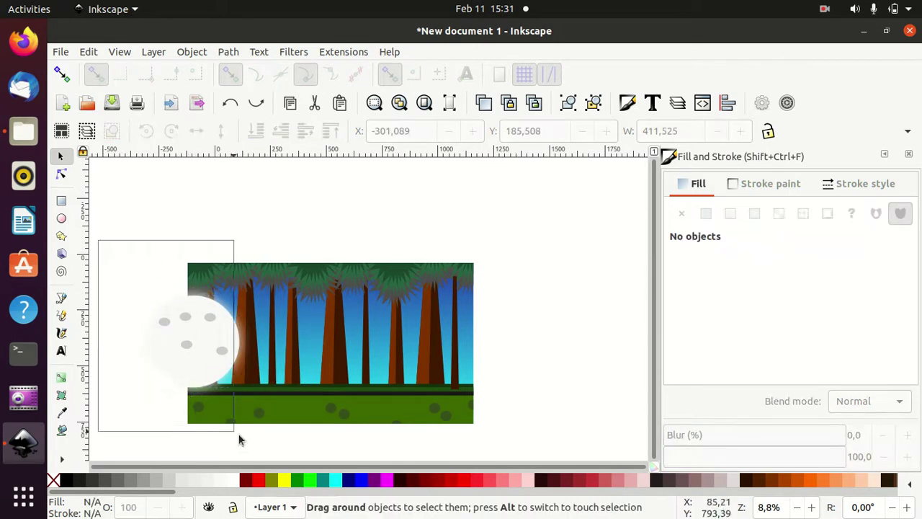
# Step: Move the moon and craters into the middle of the forest sky, shrunk to three-quarters size
pyautogui.moveTo(98, 246); pyautogui.dragTo(264, 449)
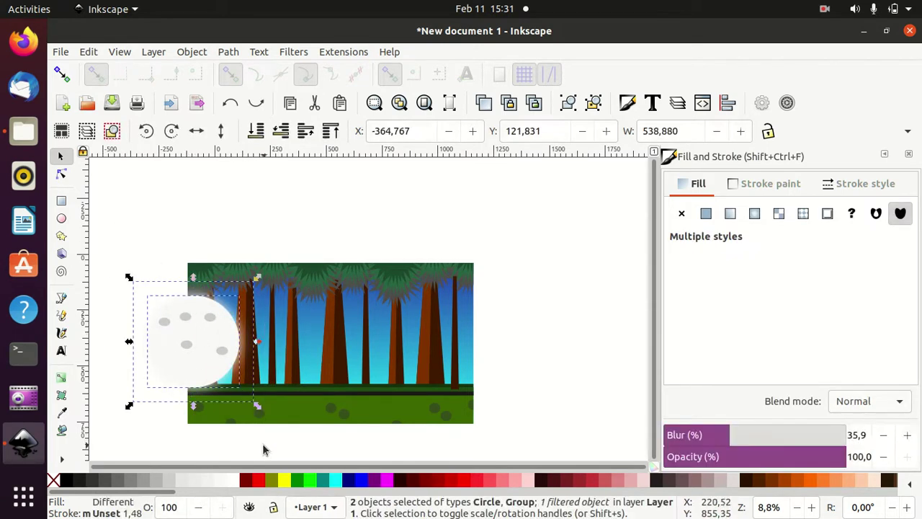
pyautogui.click(201, 380)
pyautogui.moveTo(194, 348)
pyautogui.mouseDown()
pyautogui.moveTo(272, 362)
pyautogui.moveTo(273, 333)
pyautogui.mouseUp()
pyautogui.moveTo(349, 269); pyautogui.dragTo(322, 284)
pyautogui.click(278, 319)
pyautogui.moveTo(278, 320); pyautogui.dragTo(291, 323)
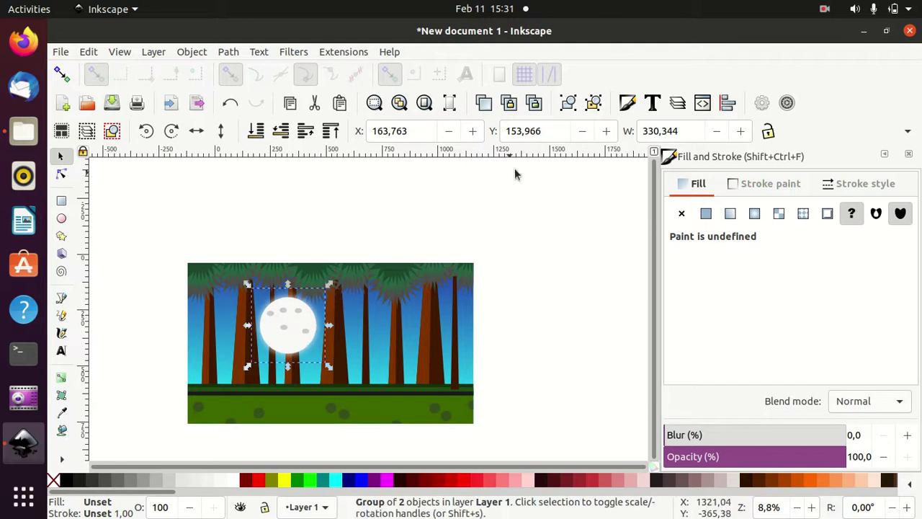
# Step: Regroup the moon with its craters and set it just above the bottom, behind the trees
pyautogui.click(593, 102)
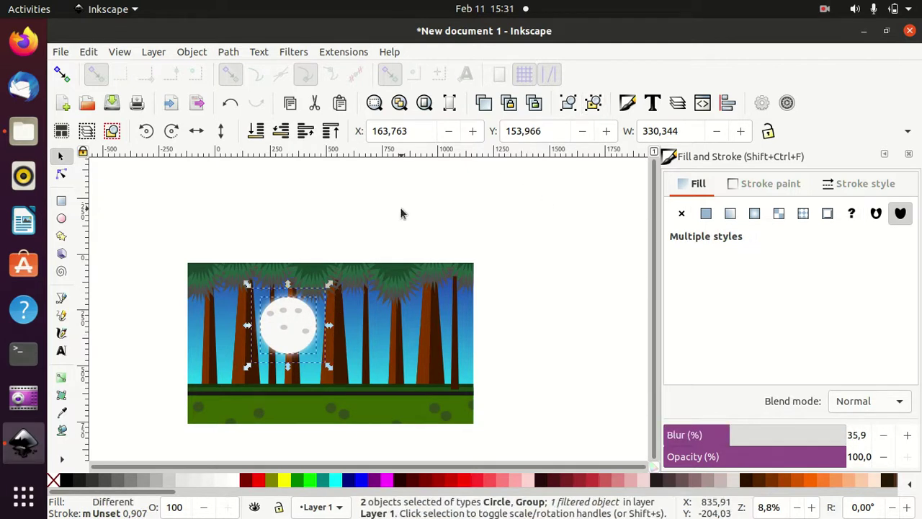
pyautogui.click(568, 103)
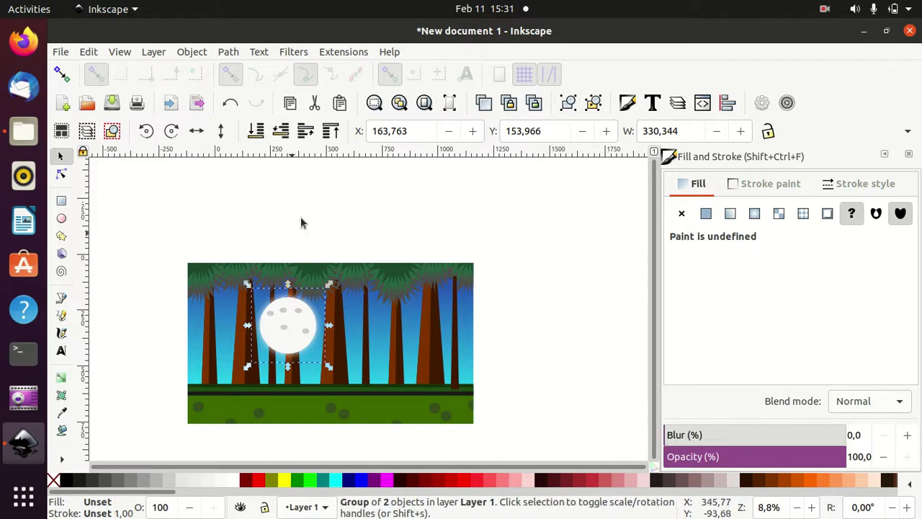
pyautogui.click(256, 131)
pyautogui.click(305, 130)
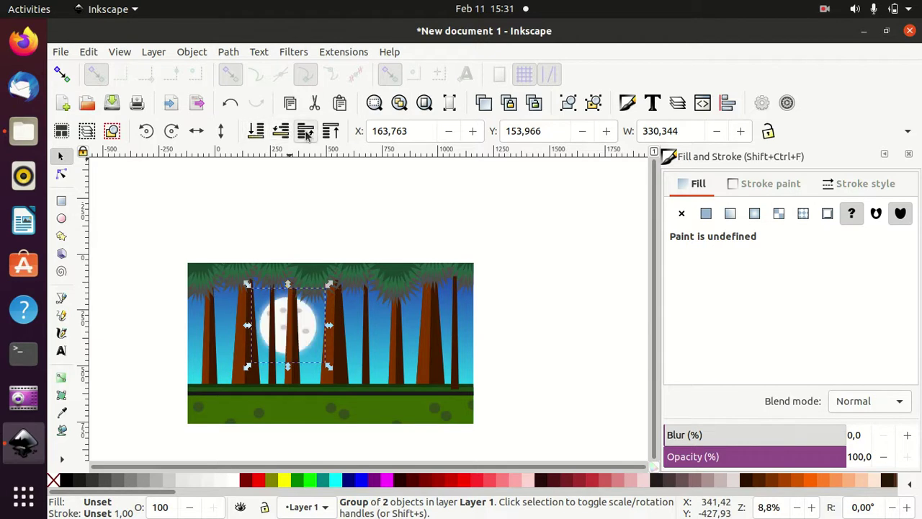
pyautogui.click(524, 284)
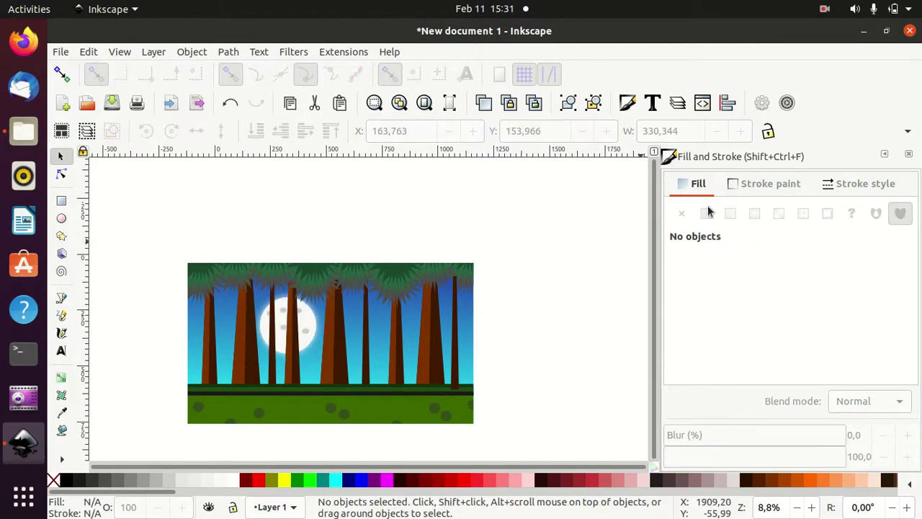
pyautogui.click(825, 9)
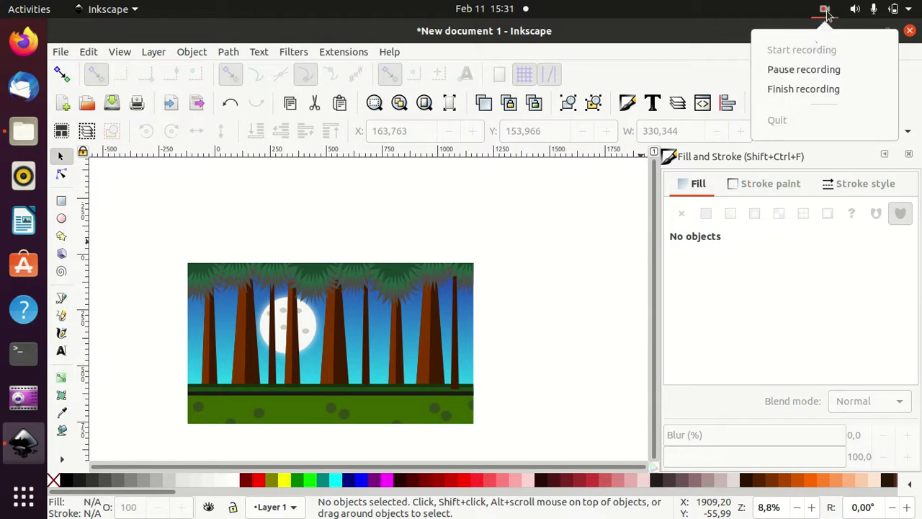
# Step: Select the dark foliage shape, bring it to the front and flip it vertically
pyautogui.click(816, 70)
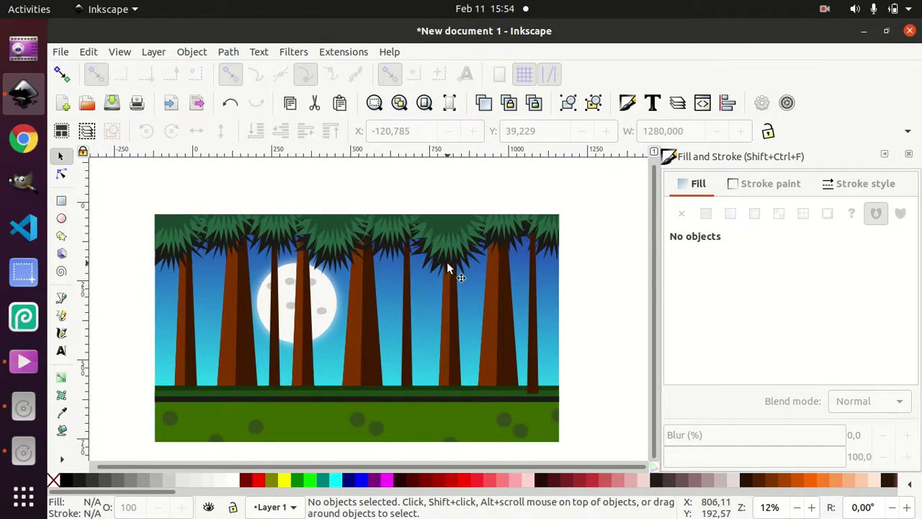
pyautogui.click(444, 268)
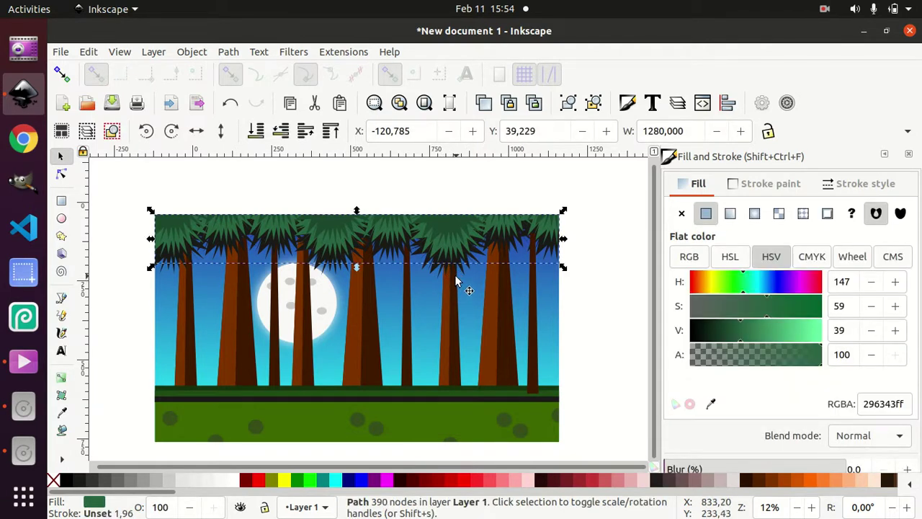
pyautogui.click(461, 269)
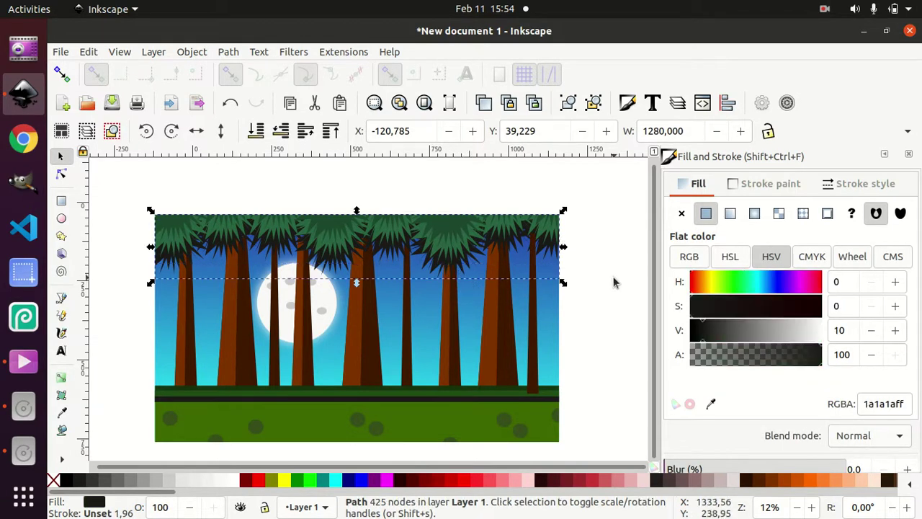
pyautogui.press('Home')
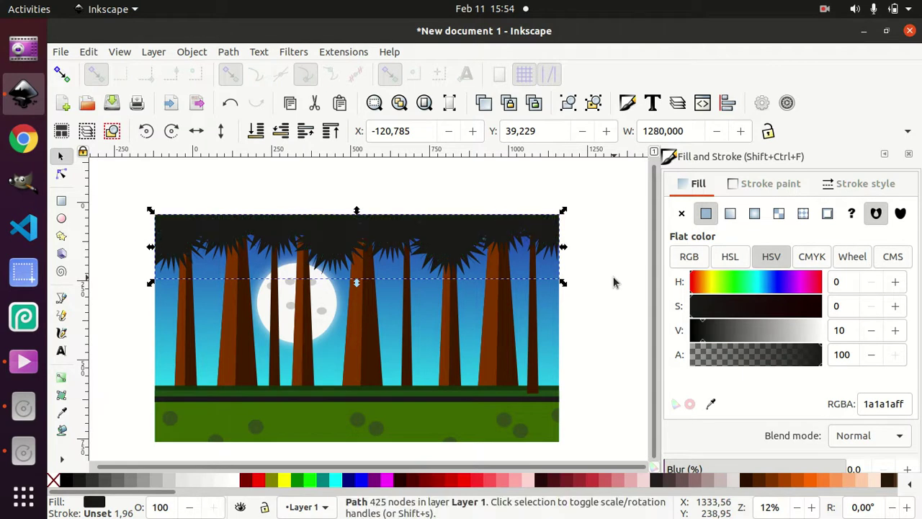
pyautogui.click(221, 129)
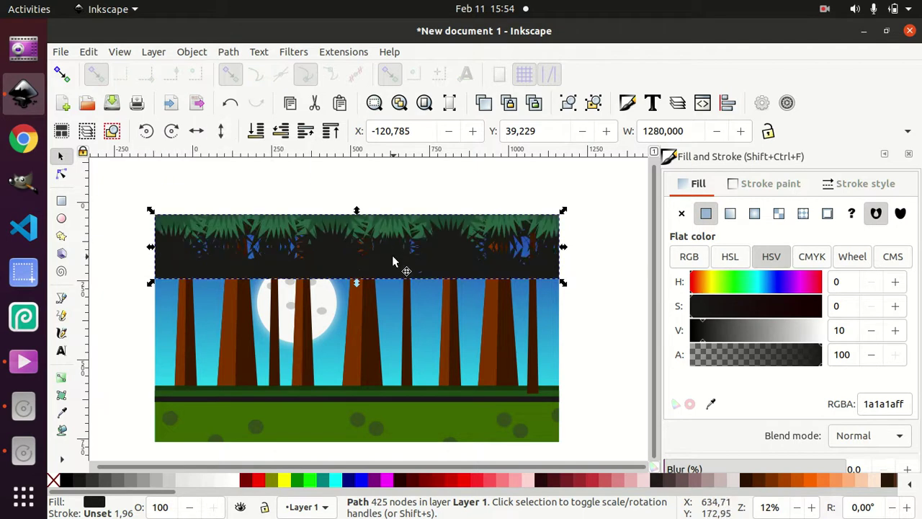
# Step: Drag the flipped foliage onto the ground line, send it to bottom, then raise one step
pyautogui.moveTo(393, 257); pyautogui.dragTo(402, 373)
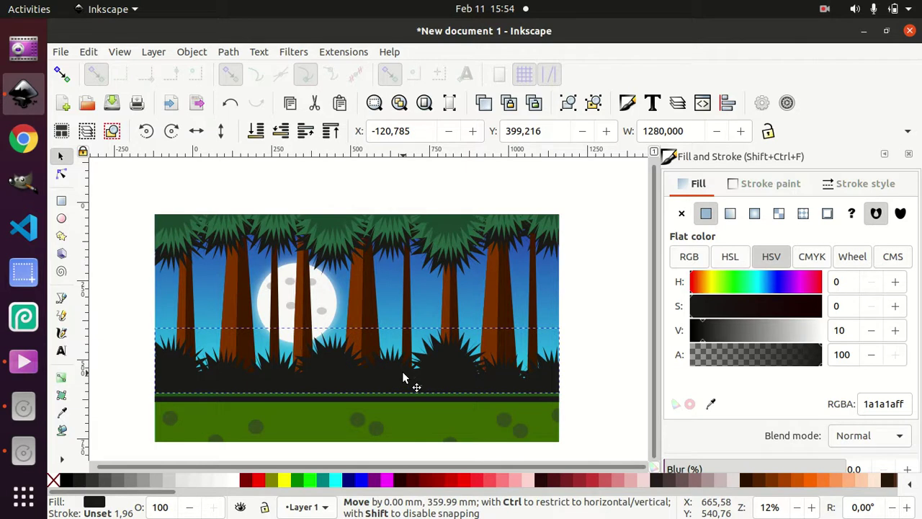
pyautogui.moveTo(402, 373); pyautogui.dragTo(402, 382)
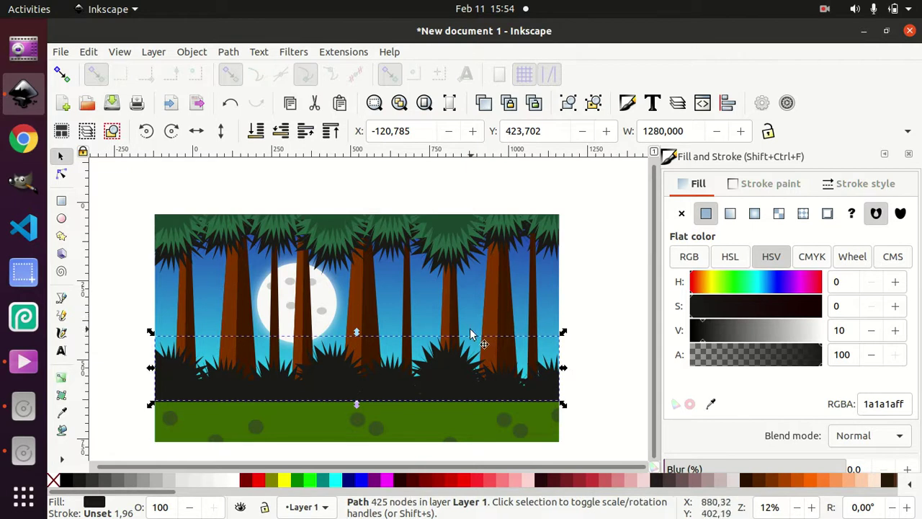
pyautogui.click(258, 134)
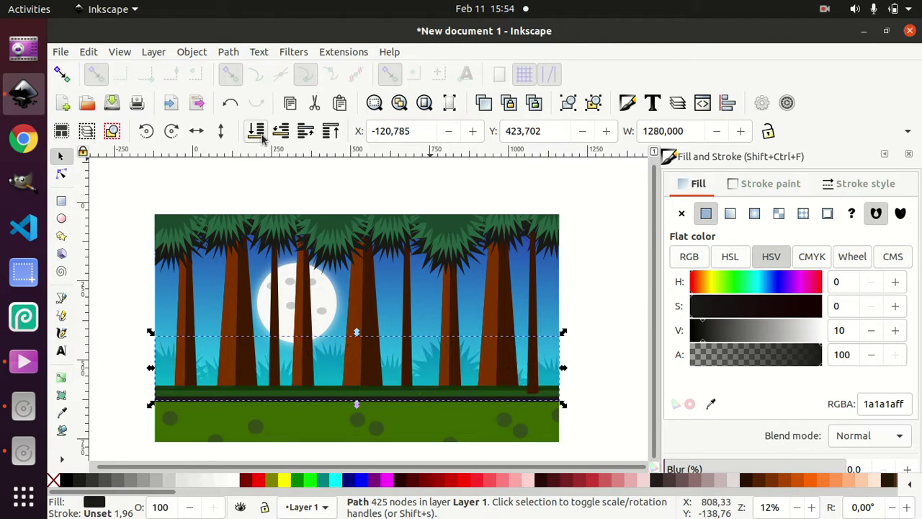
pyautogui.click(306, 134)
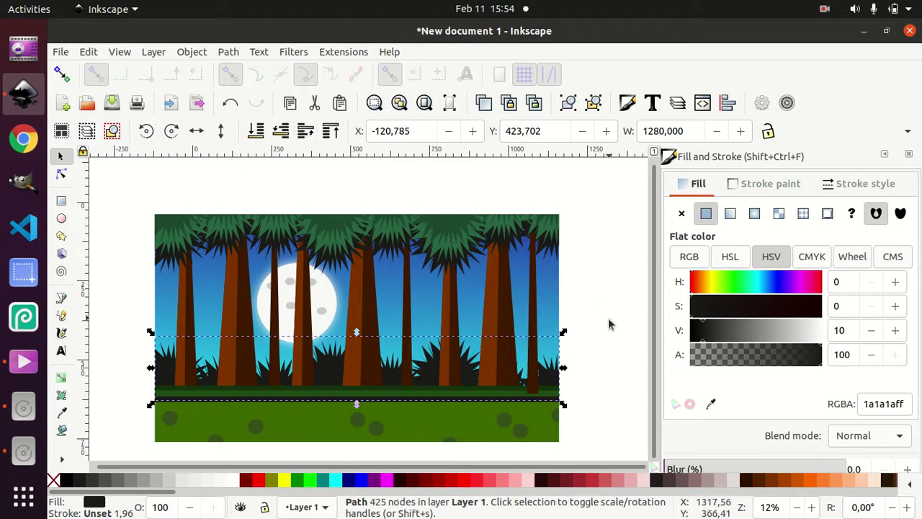
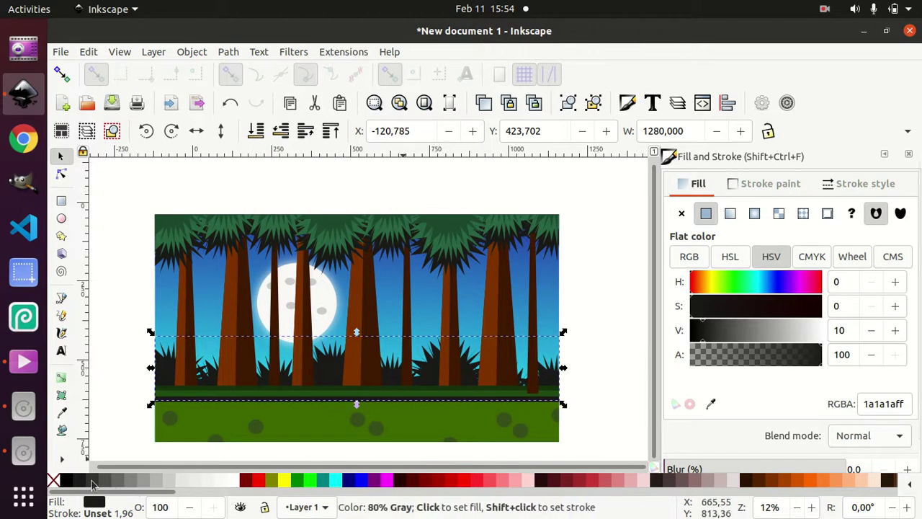
# Step: Recolour the bush band to 80% grey (333333) and nudge it slightly lower
pyautogui.click(92, 481)
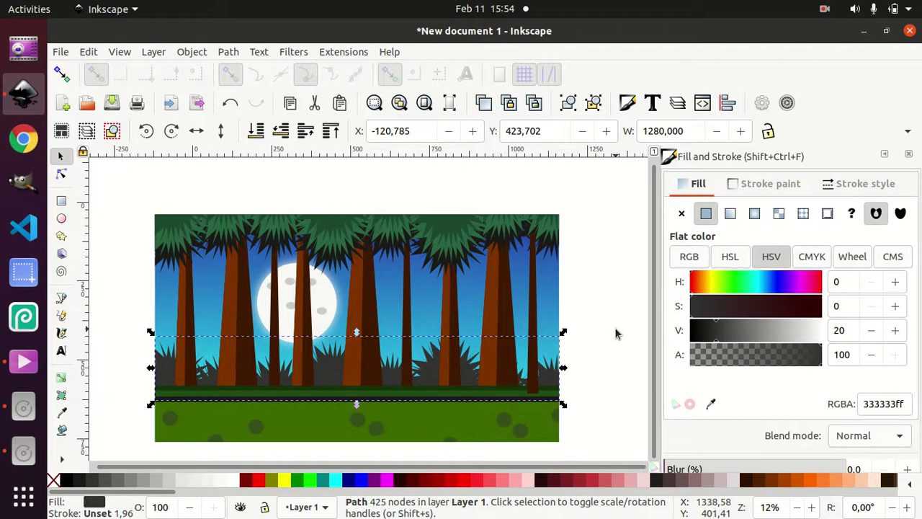
pyautogui.hotkey('shift', 'Down')
pyautogui.press('Down')
pyautogui.press('Down')
pyautogui.press('Down')
pyautogui.press('Down')
pyautogui.press('Up')
pyautogui.press('Up')
pyautogui.press('Up')
pyautogui.press('Up')
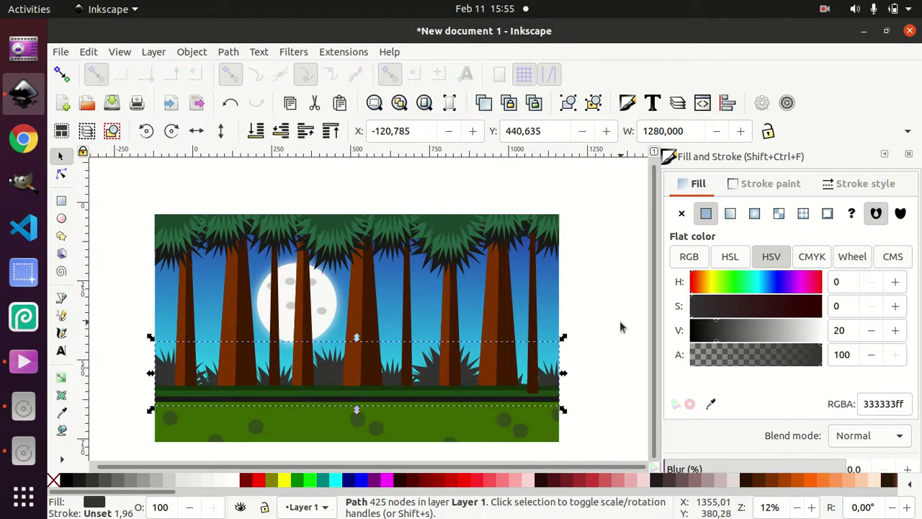
pyautogui.press('Escape')
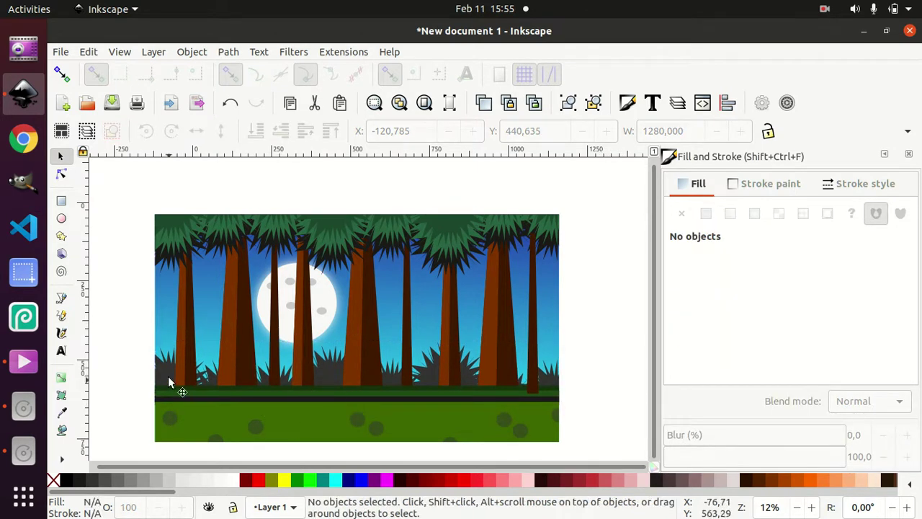
# Step: Start a straight-segment outline of zigzag mountain peaks across the left half of the scene
pyautogui.click(61, 299)
pyautogui.click(125, 370)
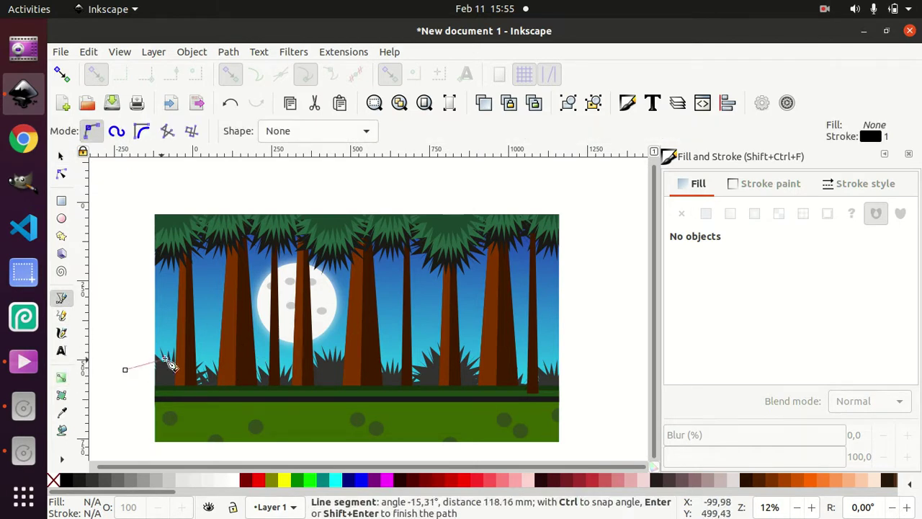
pyautogui.click(204, 319)
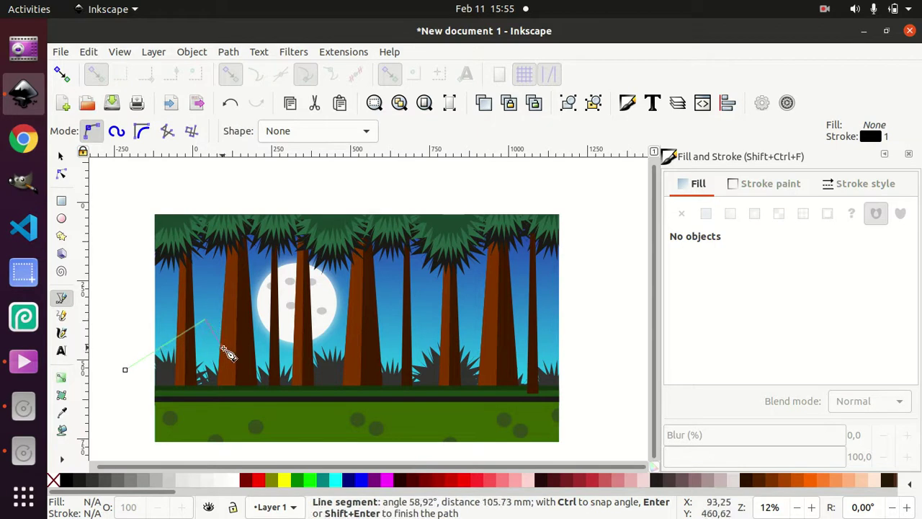
pyautogui.click(259, 379)
pyautogui.click(288, 352)
pyautogui.click(321, 379)
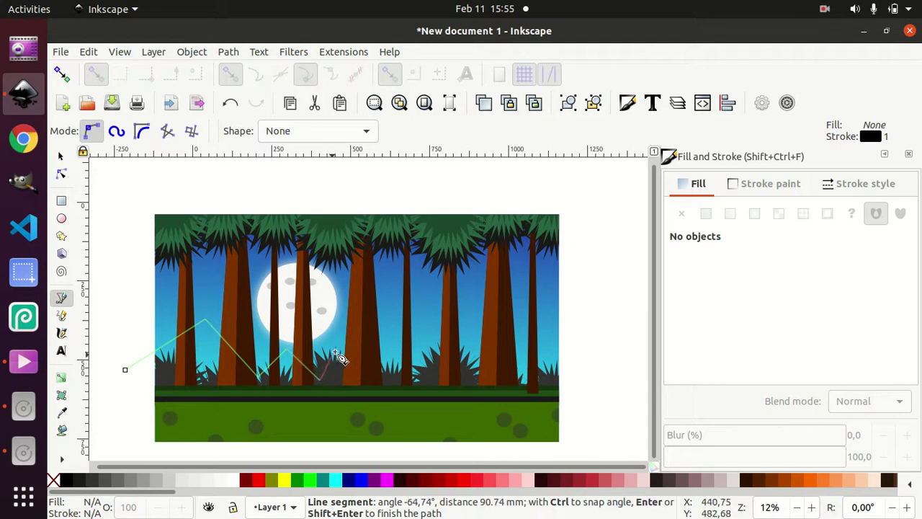
pyautogui.click(389, 372)
pyautogui.click(427, 330)
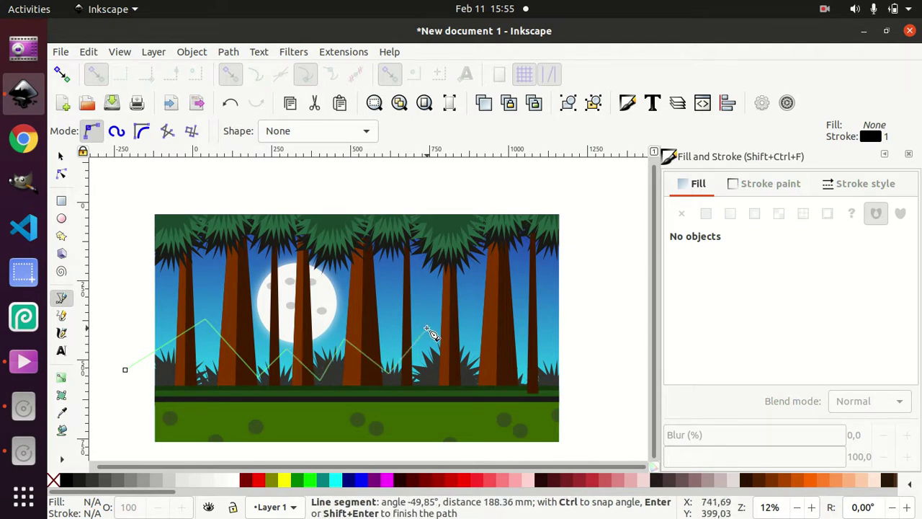
# Step: Continue the peaks to the right edge, run back along the bottom, and close the outline
pyautogui.click(473, 365)
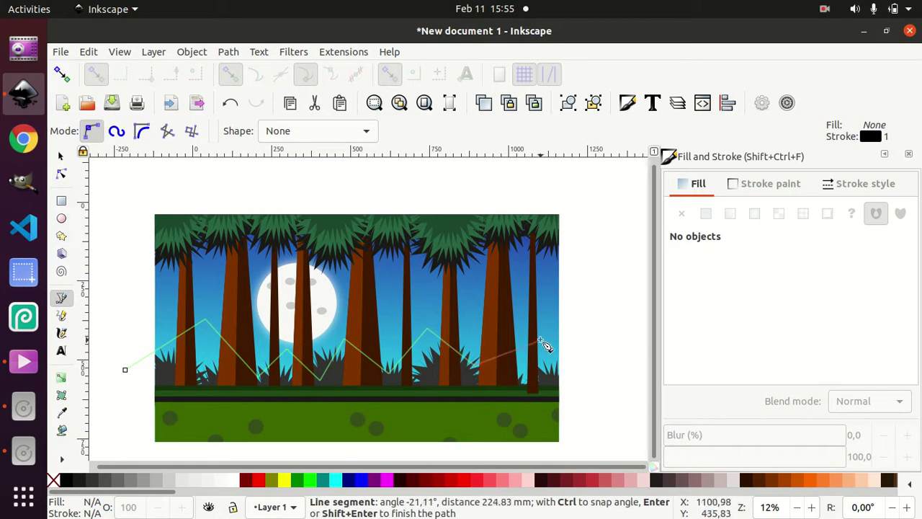
pyautogui.click(545, 334)
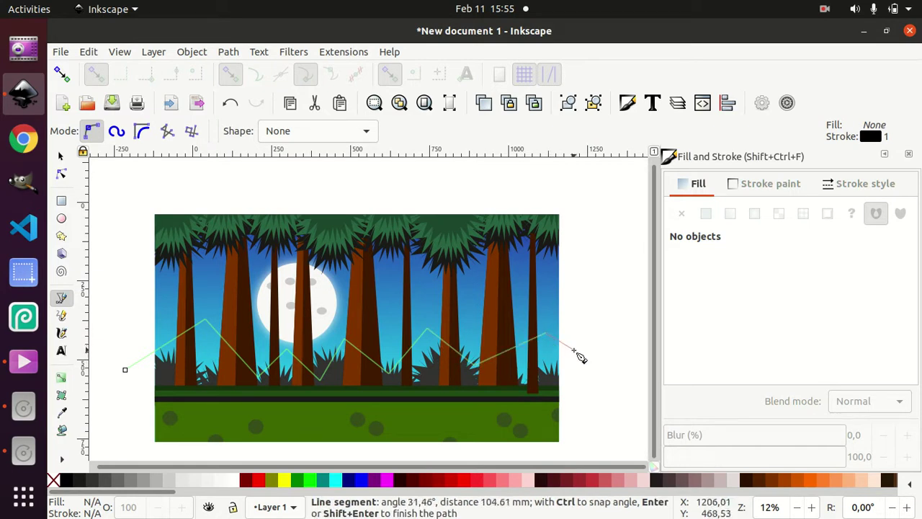
pyautogui.click(576, 351)
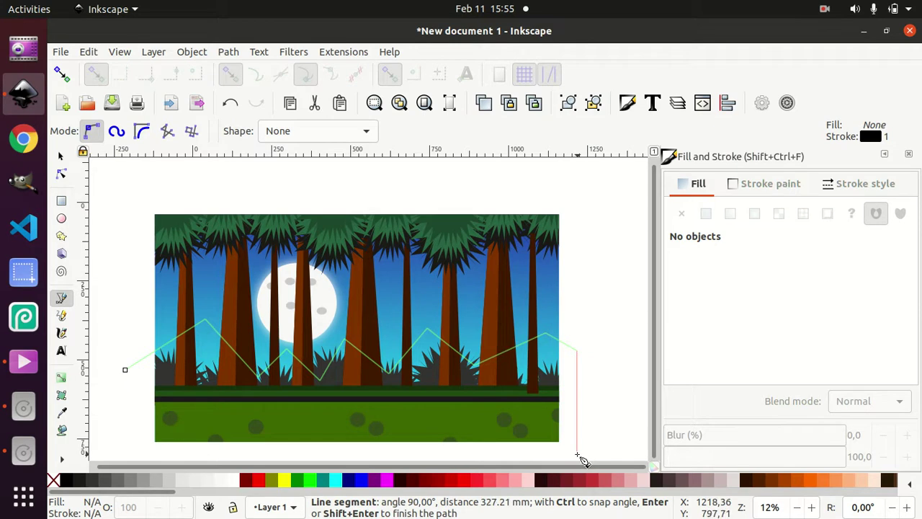
pyautogui.click(577, 456)
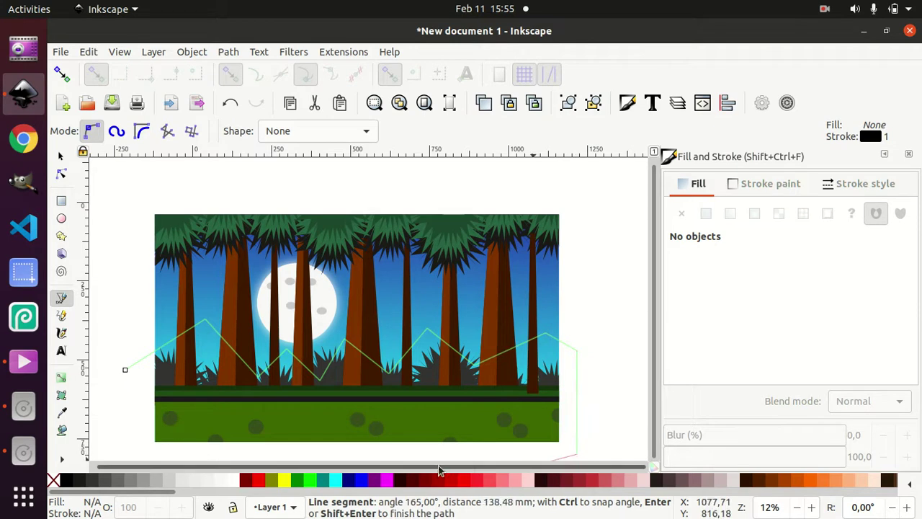
pyautogui.click(126, 454)
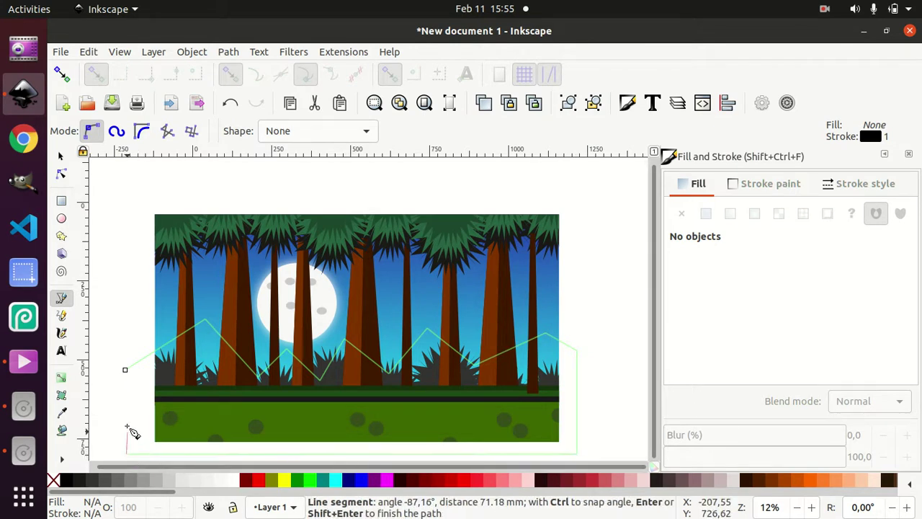
pyautogui.click(125, 370)
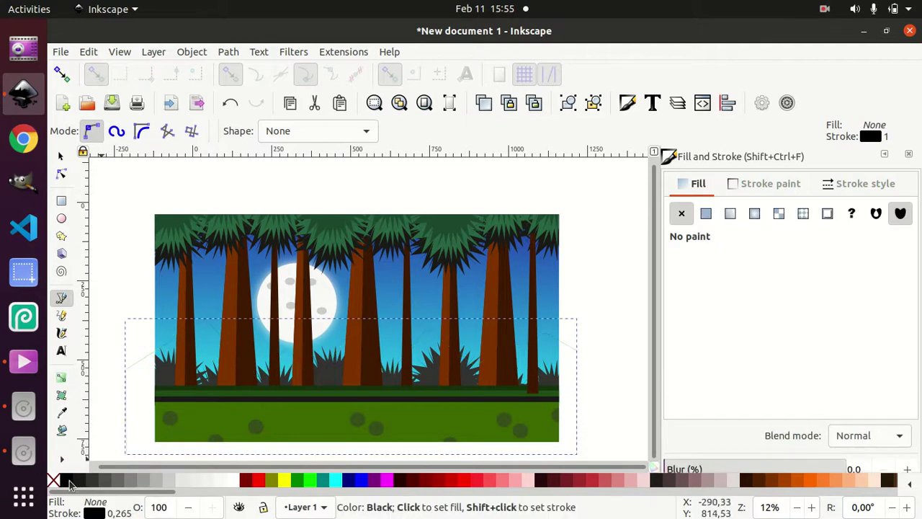
# Step: Fill the mountain outline with dark grey 313131 and set its opacity to about 92%
pyautogui.click(70, 483)
pyautogui.click(83, 487)
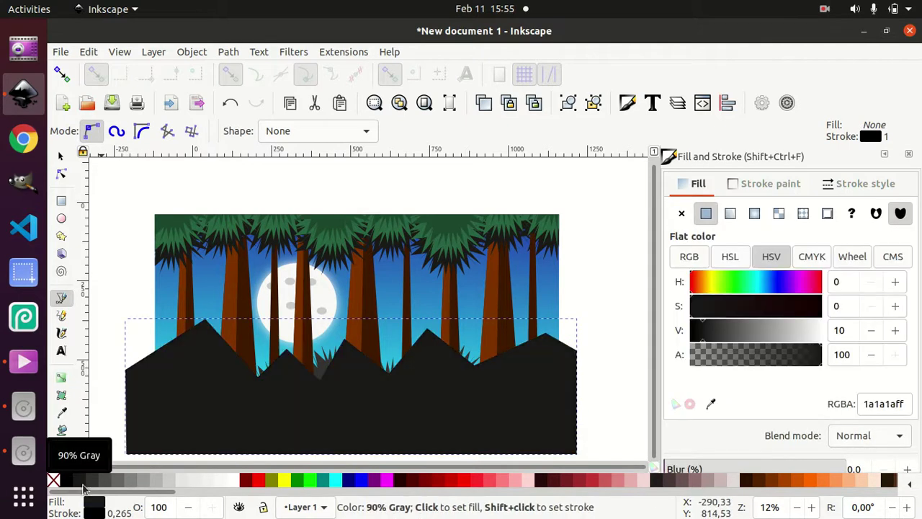
pyautogui.moveTo(712, 343); pyautogui.dragTo(716, 343)
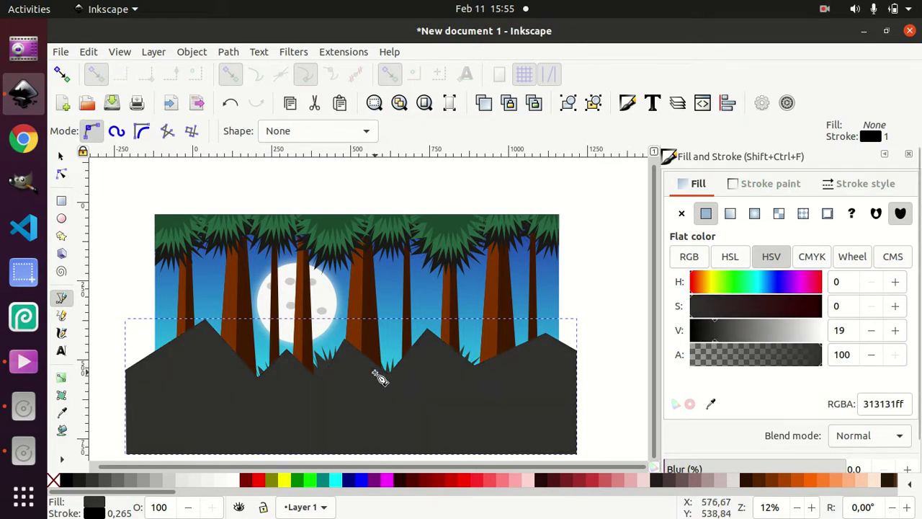
pyautogui.scroll(-2, 780, 415)
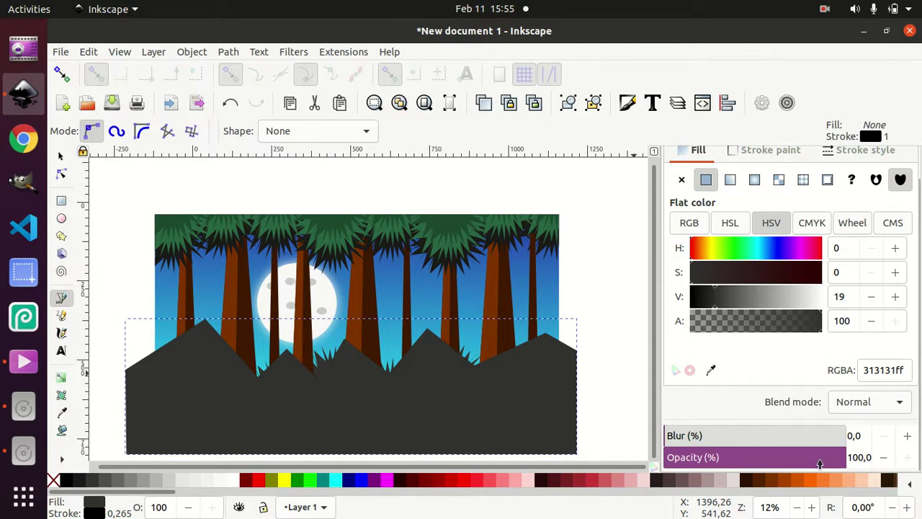
pyautogui.click(820, 464)
pyautogui.click(831, 460)
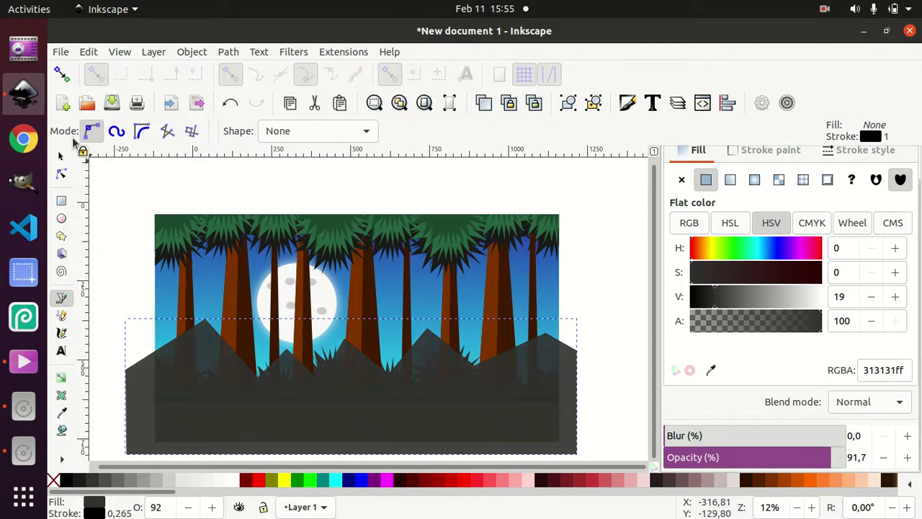
pyautogui.click(61, 156)
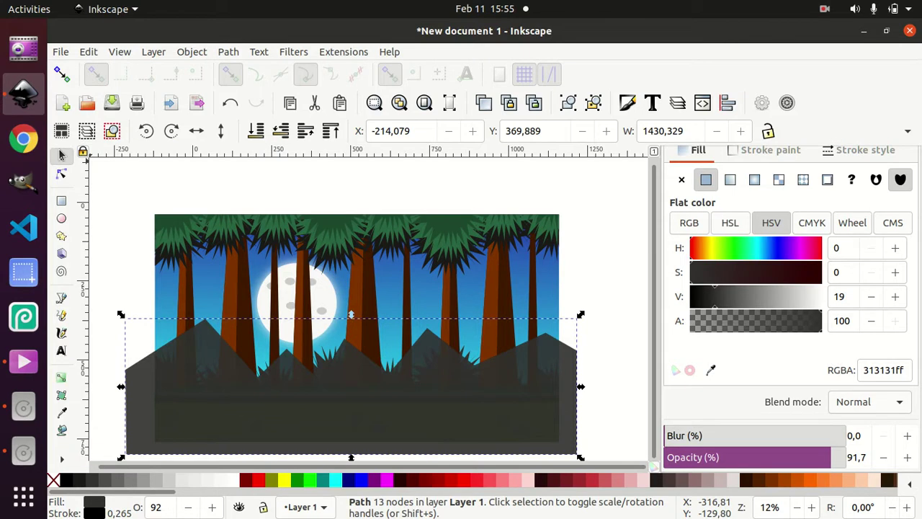
# Step: Intersect a duplicate of the sky rectangle with the mountains to clip them to the scene
pyautogui.click(204, 272)
pyautogui.press('Home')
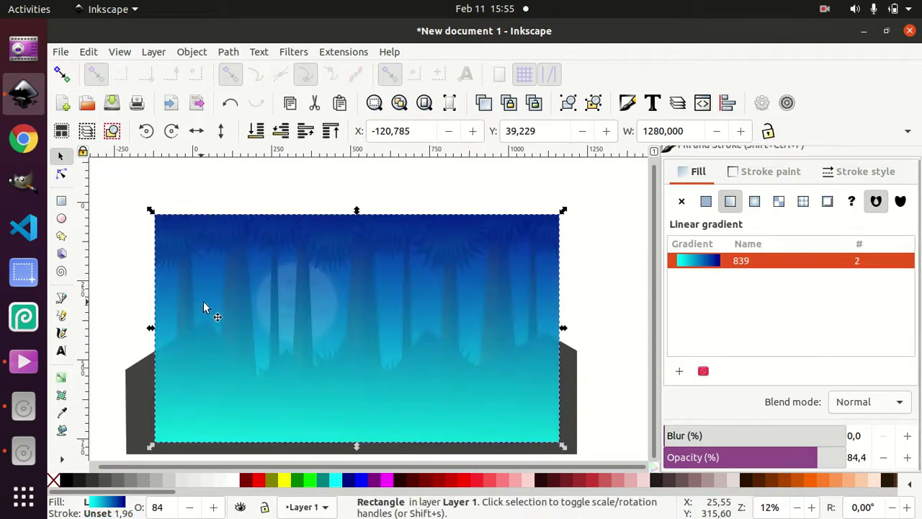
pyautogui.keyDown('shift'); pyautogui.click(139, 388); pyautogui.keyUp('shift')
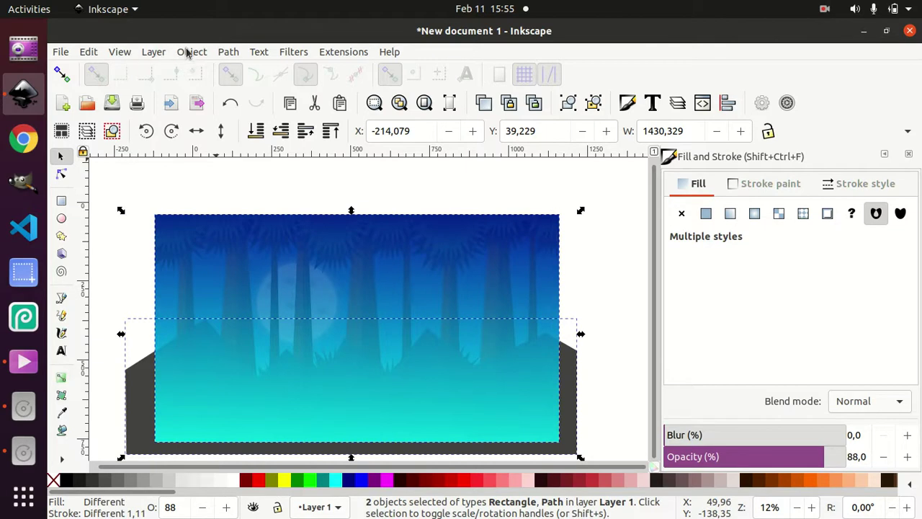
pyautogui.click(240, 55)
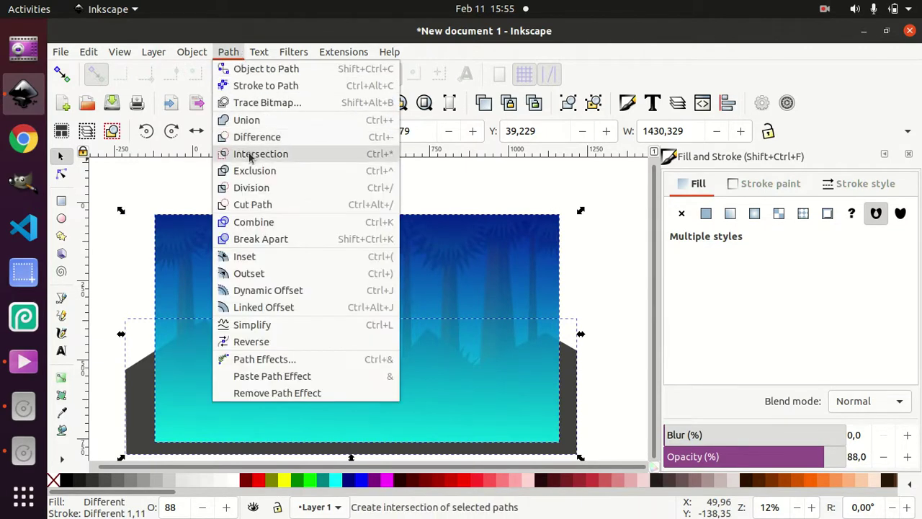
pyautogui.click(249, 154)
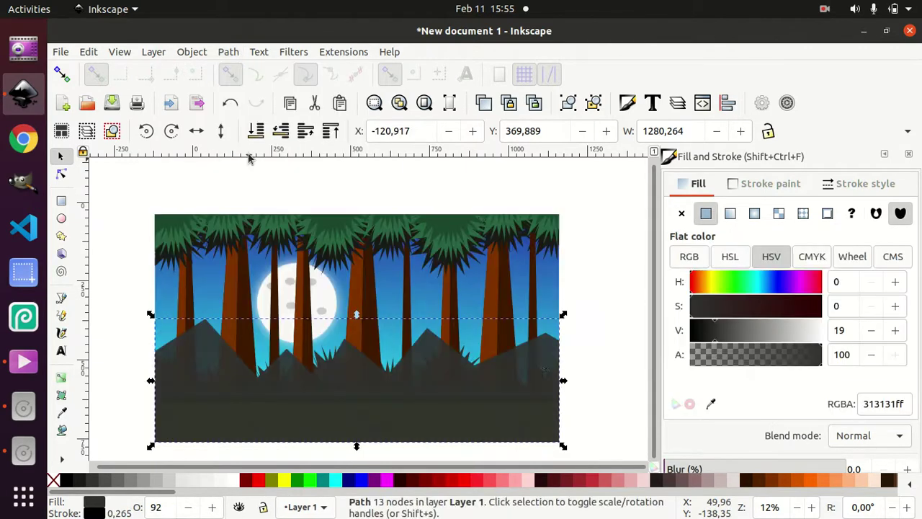
pyautogui.click(589, 342)
pyautogui.click(170, 294)
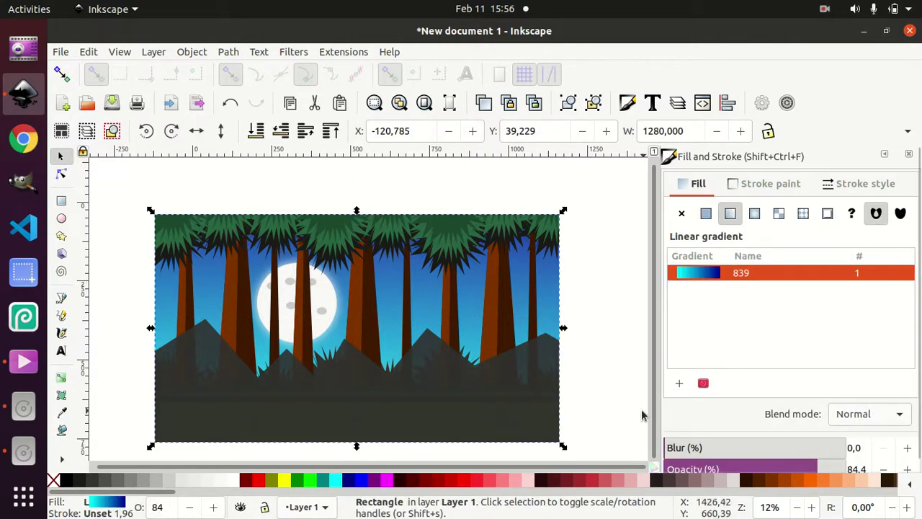
# Step: Set the sky rectangle's opacity to 100%
pyautogui.scroll(-1, 640, 410)
pyautogui.scroll(-1, 793, 420)
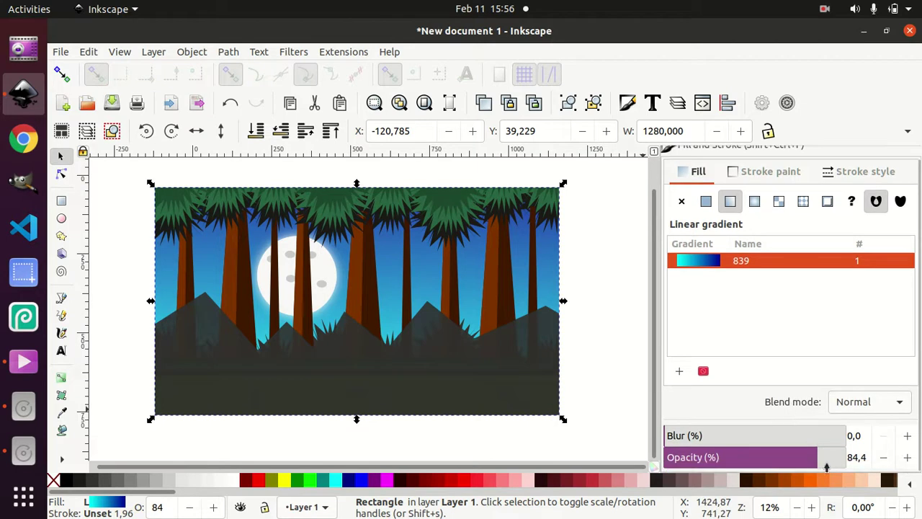
pyautogui.moveTo(816, 459); pyautogui.dragTo(847, 458)
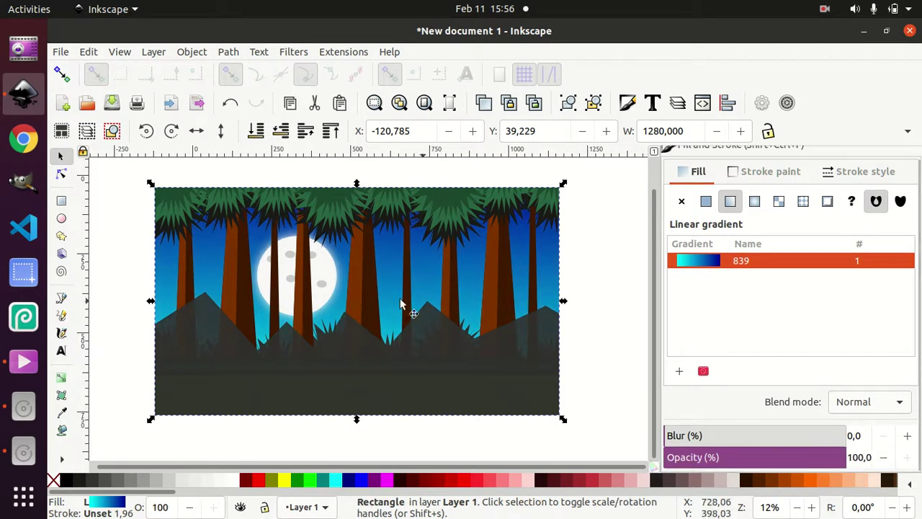
pyautogui.click(605, 282)
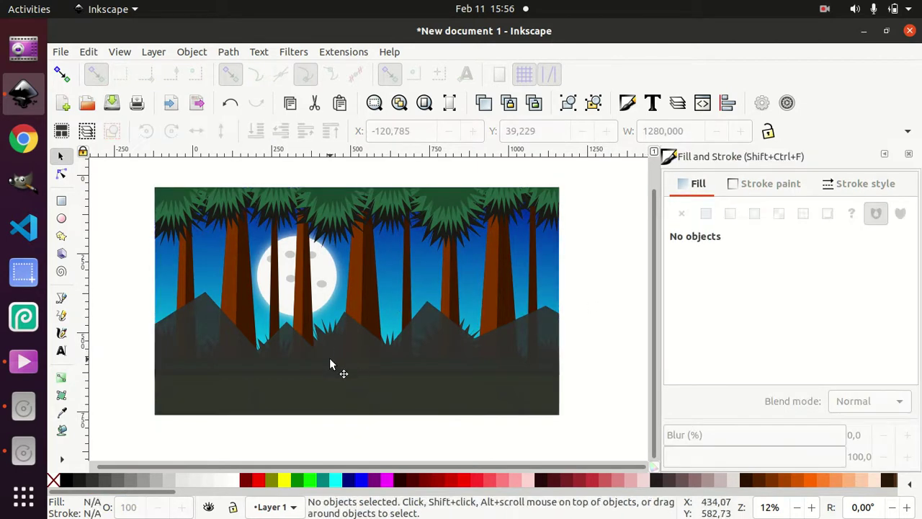
# Step: Place the mountains one level above the sky at the back and lighten them to 515151
pyautogui.click(331, 364)
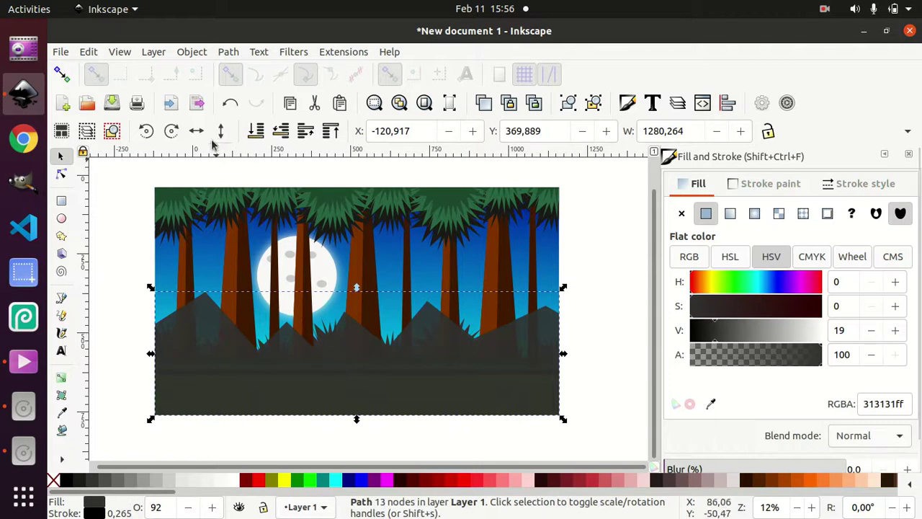
pyautogui.click(259, 135)
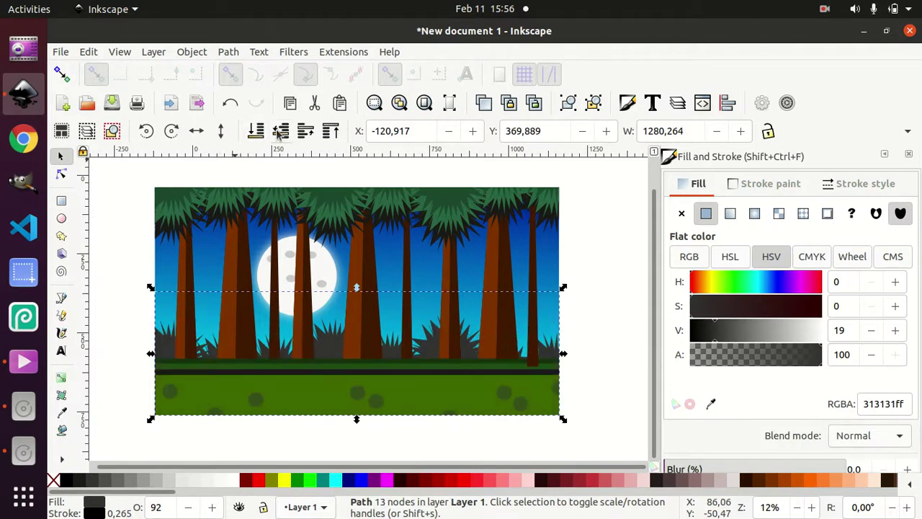
pyautogui.click(305, 131)
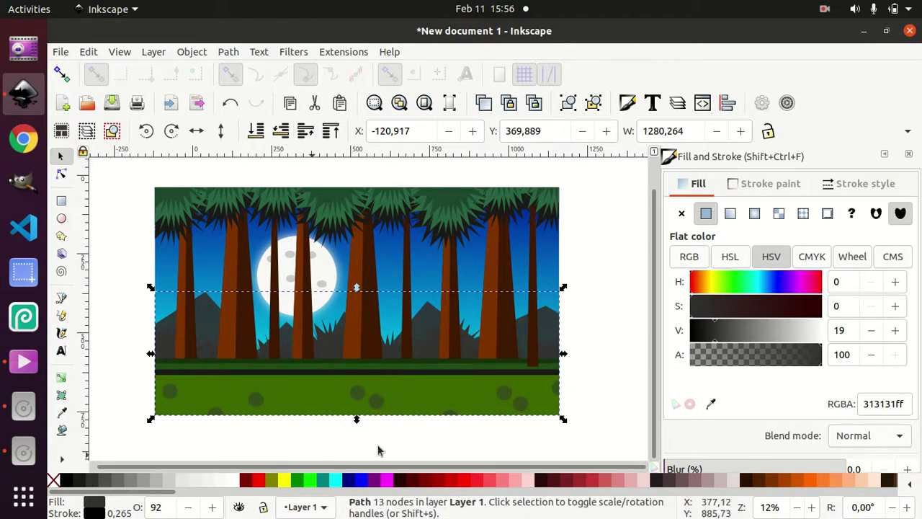
pyautogui.moveTo(718, 339)
pyautogui.mouseDown()
pyautogui.moveTo(763, 342)
pyautogui.moveTo(732, 341)
pyautogui.mouseUp()
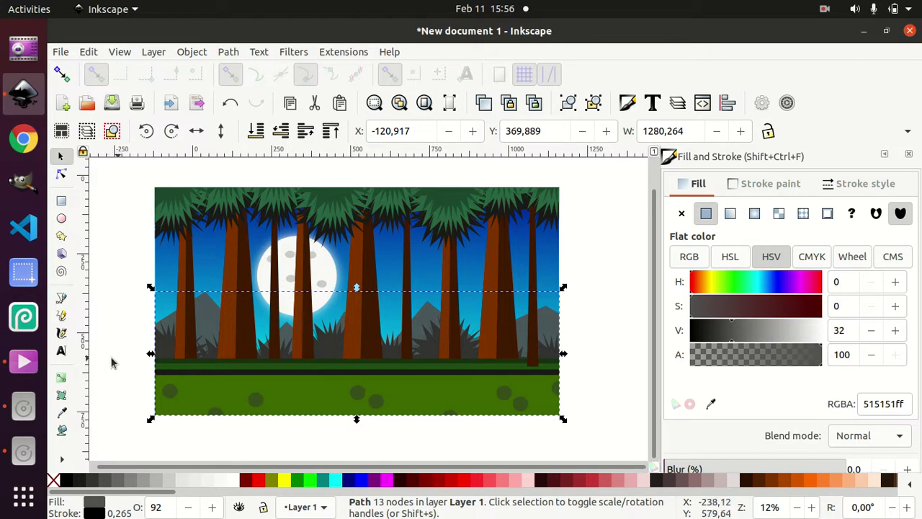
# Step: Experiment with radial and linear gradient fills on the mountain band
pyautogui.click(62, 413)
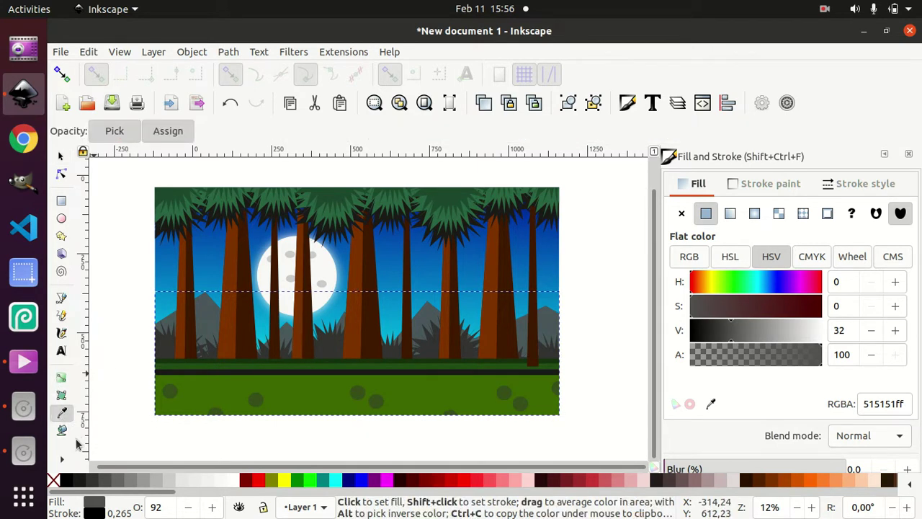
pyautogui.click(61, 380)
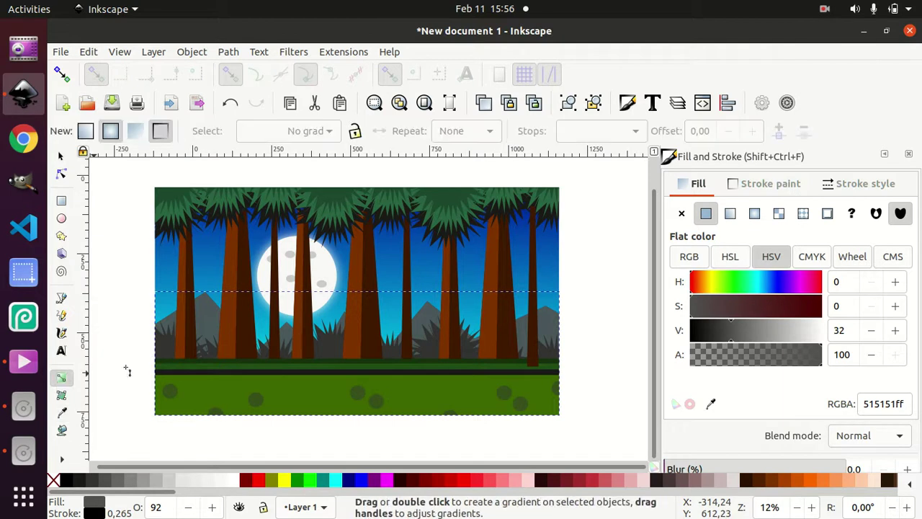
pyautogui.moveTo(341, 307); pyautogui.dragTo(327, 363)
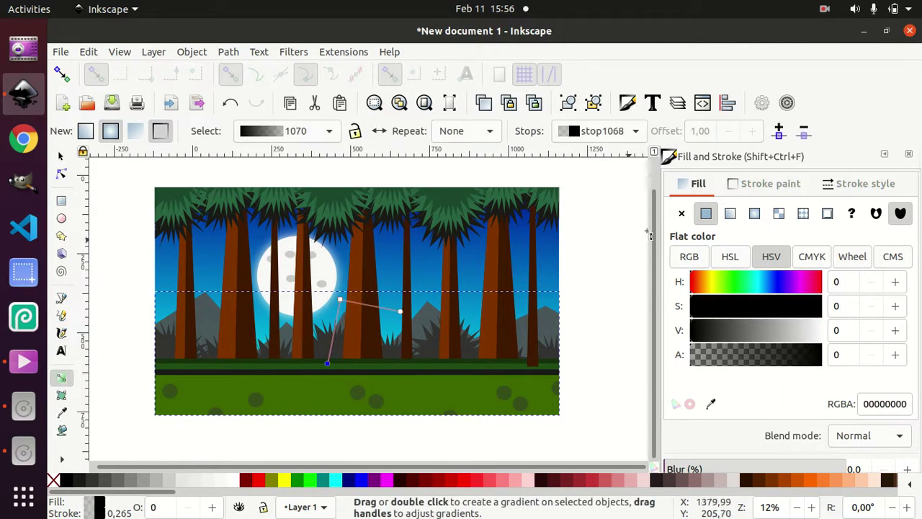
pyautogui.click(730, 214)
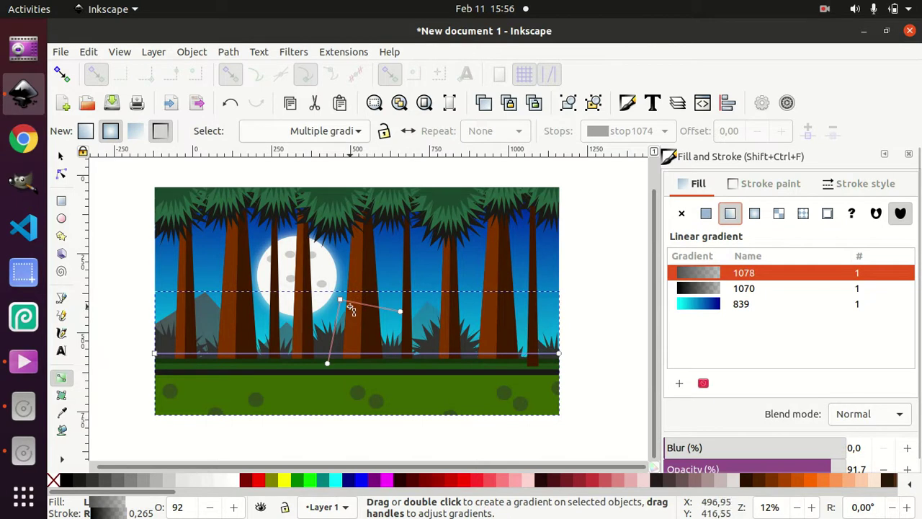
pyautogui.moveTo(346, 299)
pyautogui.mouseDown()
pyautogui.moveTo(397, 299)
pyautogui.moveTo(401, 272)
pyautogui.moveTo(410, 306)
pyautogui.mouseUp()
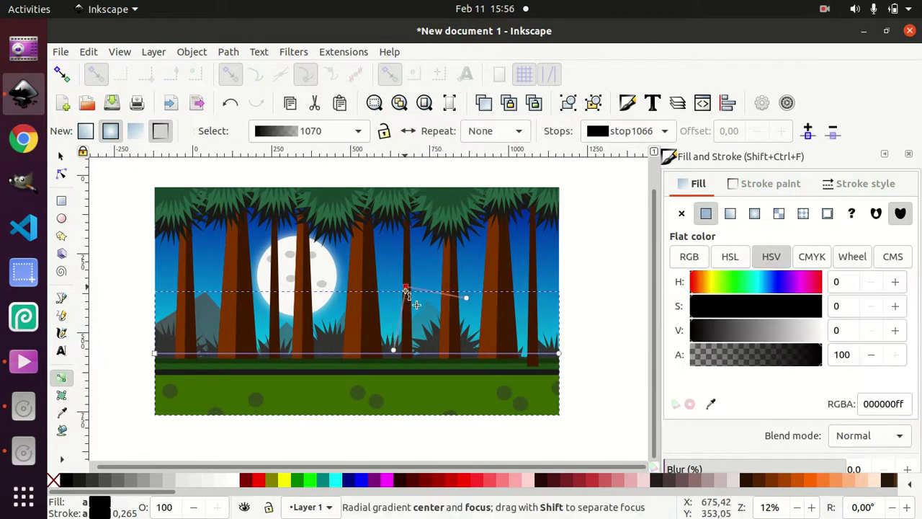
pyautogui.moveTo(399, 369); pyautogui.dragTo(421, 368)
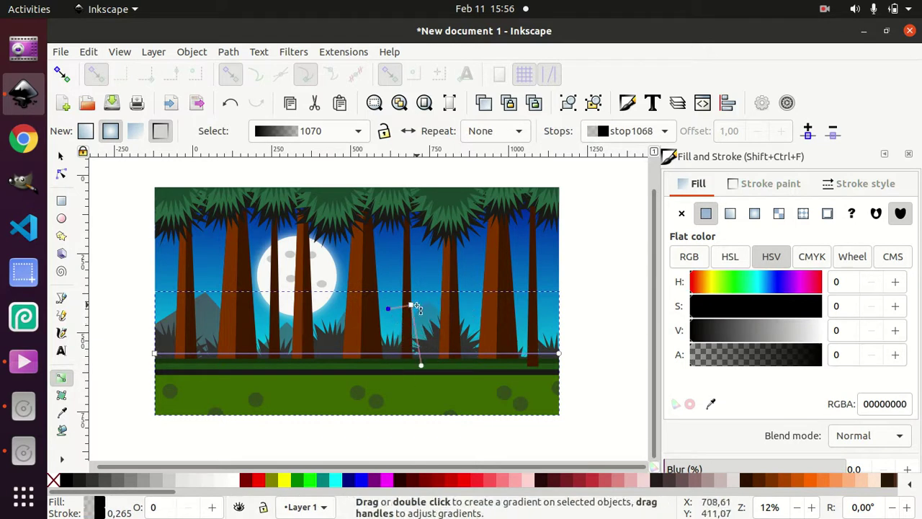
pyautogui.click(730, 214)
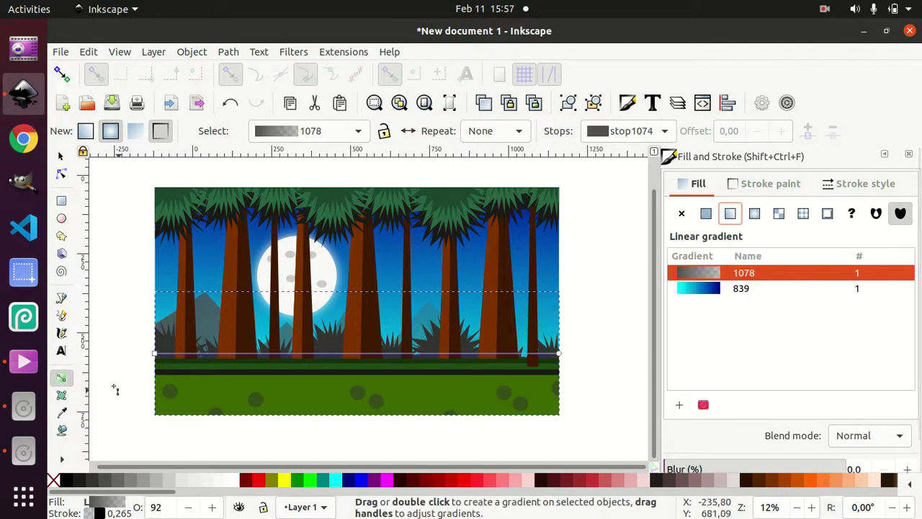
# Step: Undo the gradient changes and lighten the band's flat grey to 5a5a5a
pyautogui.click(61, 377)
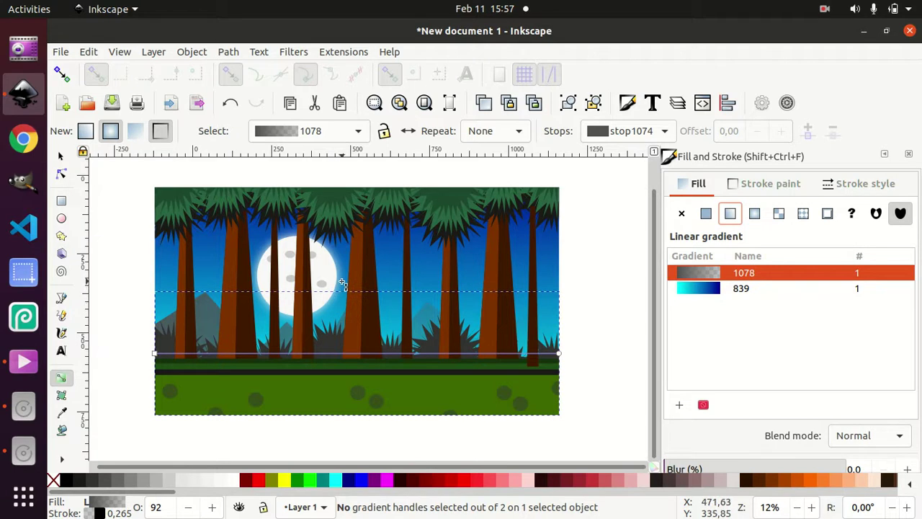
pyautogui.moveTo(343, 283); pyautogui.dragTo(338, 354)
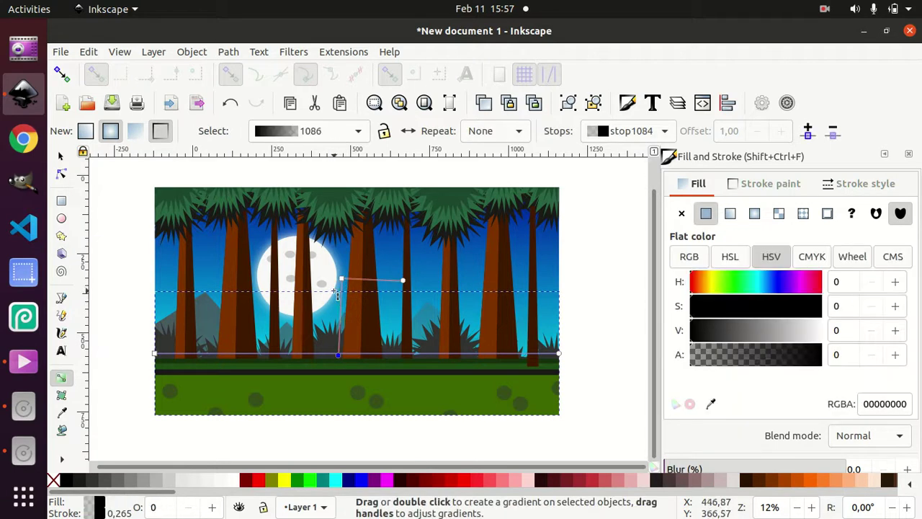
pyautogui.click(340, 279)
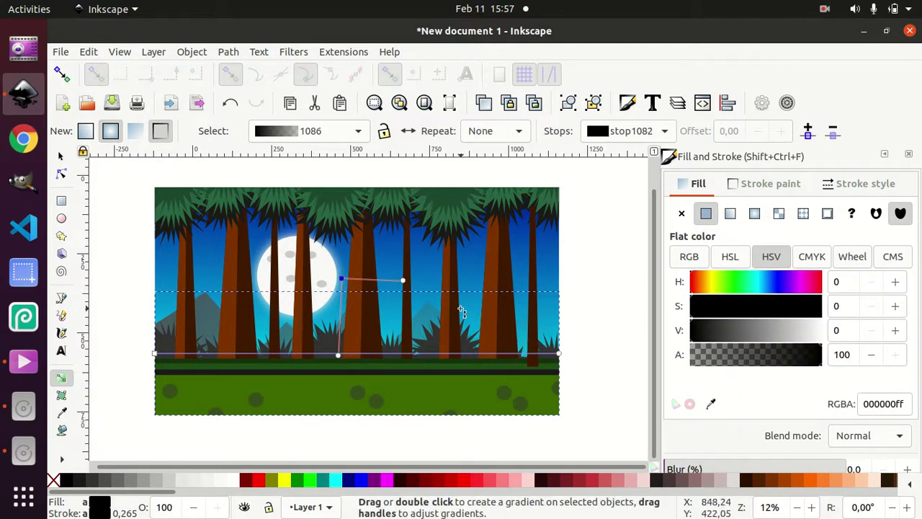
pyautogui.hotkey('ctrl', 'z')
pyautogui.hotkey('ctrl', 'shift', 'z')
pyautogui.hotkey('ctrl', 'z')
pyautogui.hotkey('ctrl', 'z')
pyautogui.hotkey('ctrl', 'z')
pyautogui.hotkey('ctrl', 'z')
pyautogui.hotkey('ctrl', 'z')
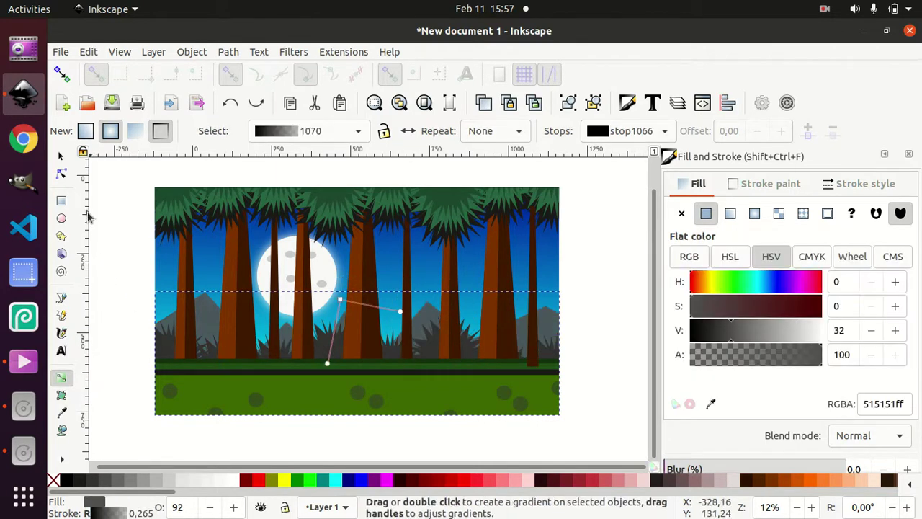
pyautogui.click(736, 337)
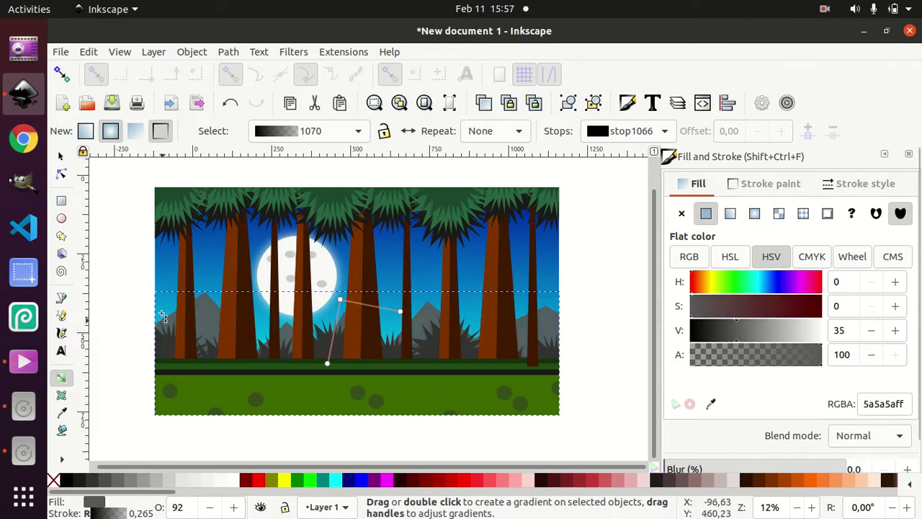
pyautogui.click(61, 155)
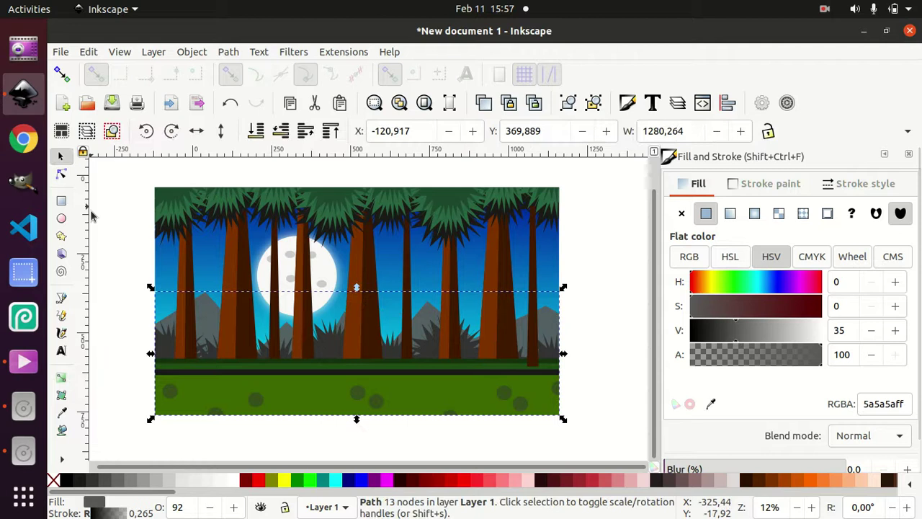
# Step: Recolour the spiky grass among the trunks to very dark green 082500
pyautogui.click(119, 291)
pyautogui.click(160, 343)
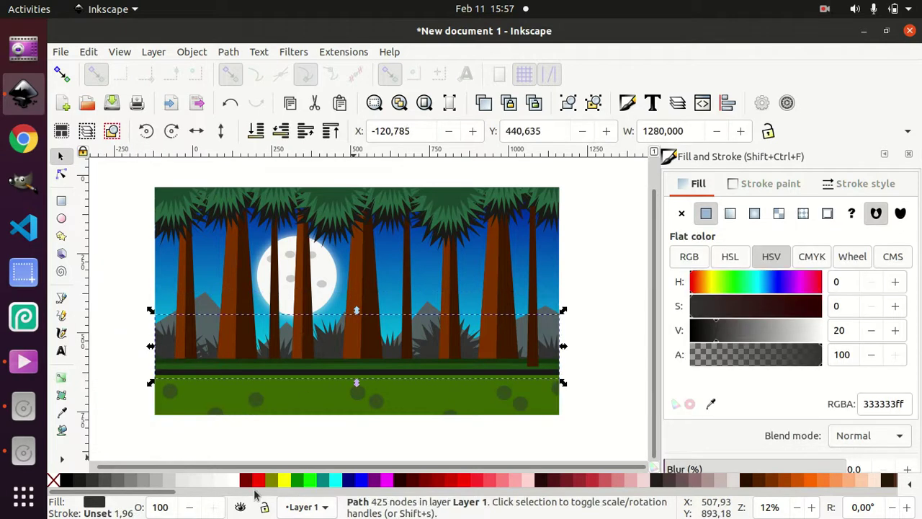
pyautogui.click(730, 291)
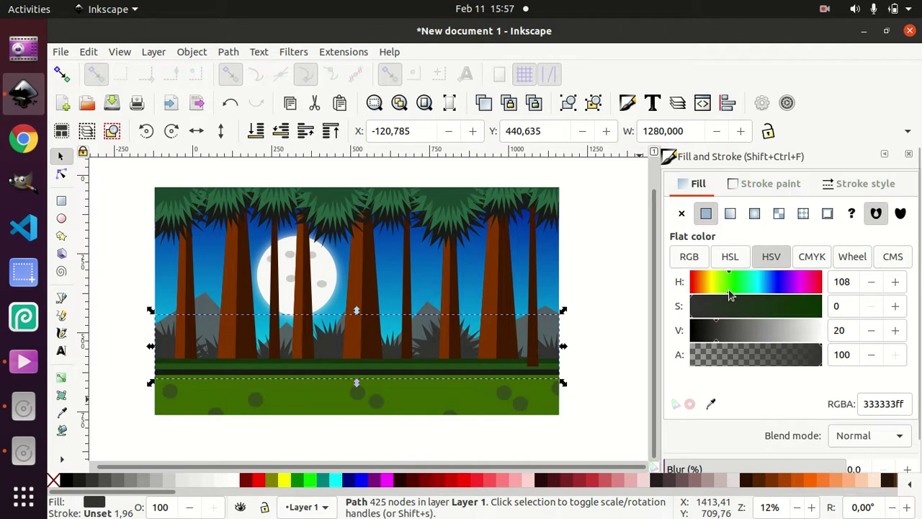
pyautogui.click(737, 292)
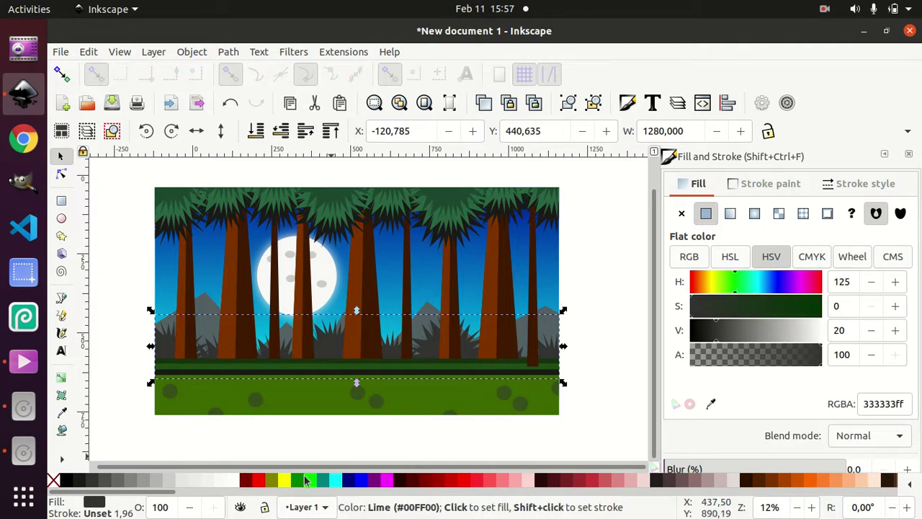
pyautogui.click(303, 482)
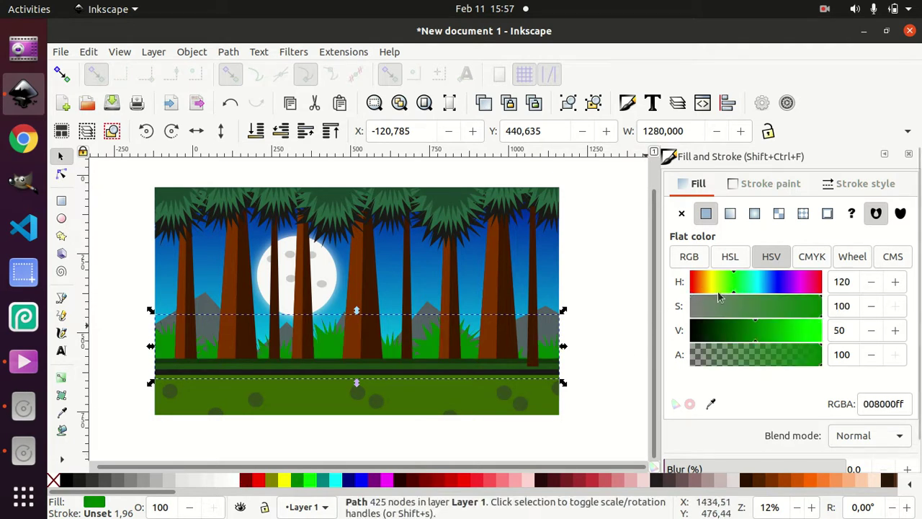
pyautogui.moveTo(757, 324); pyautogui.dragTo(709, 328)
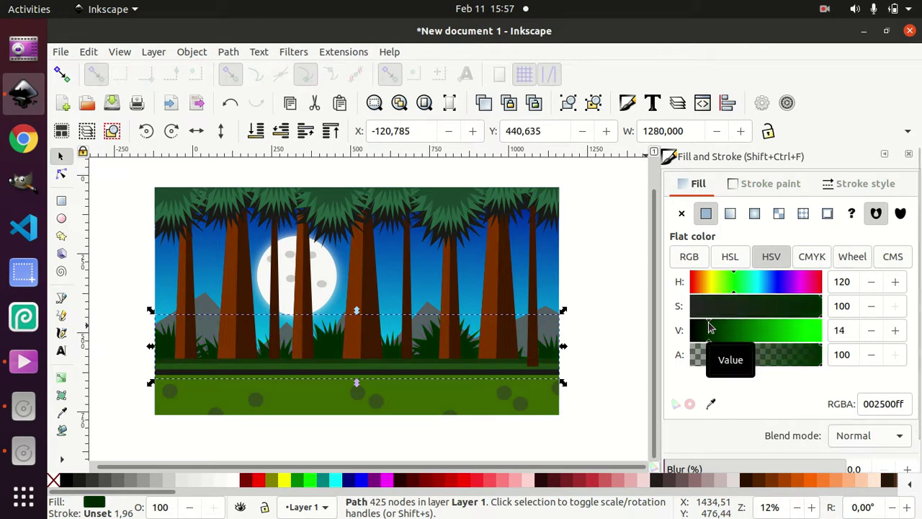
pyautogui.click(727, 279)
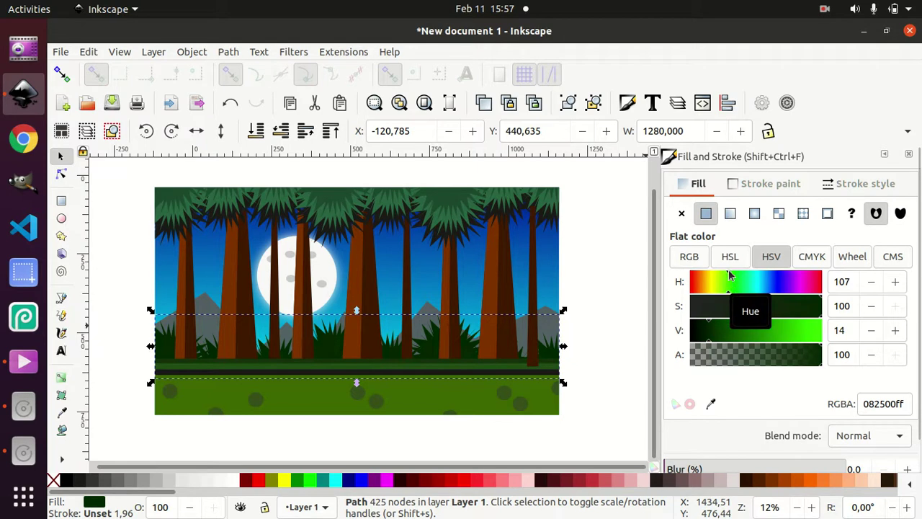
pyautogui.click(615, 292)
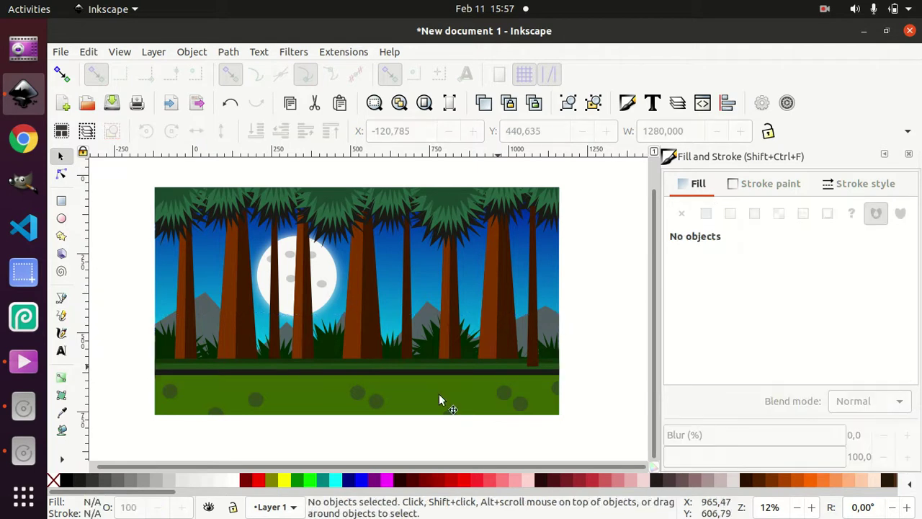
# Step: Zoom in and draw a red-filled ellipse beside the page
pyautogui.press('ctrl')
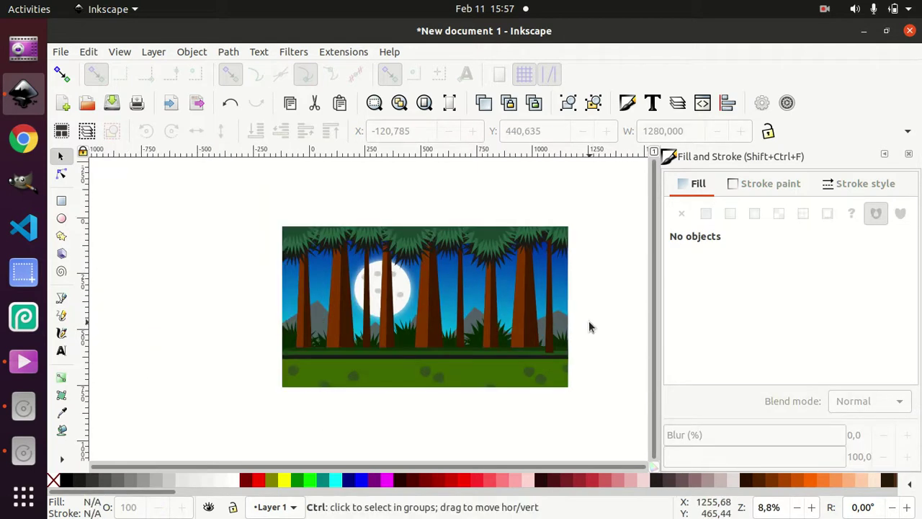
pyautogui.scroll(1, 590, 327)
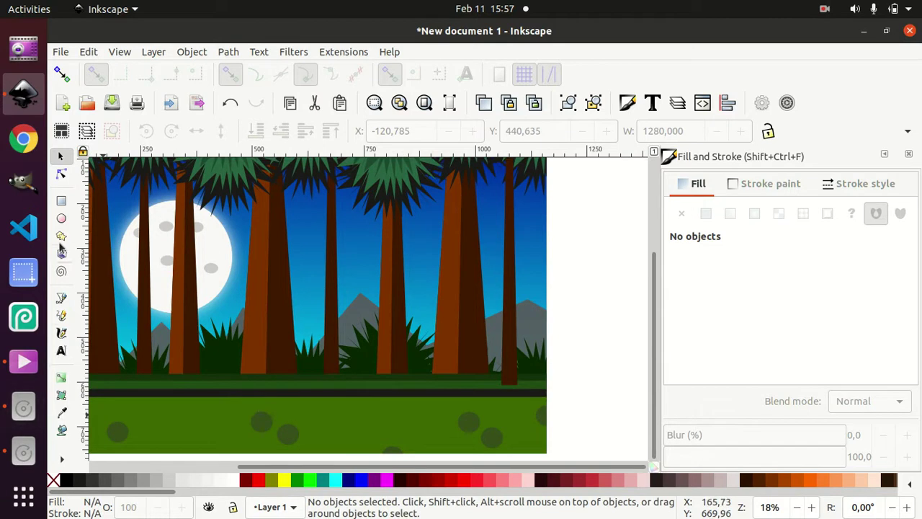
pyautogui.click(60, 220)
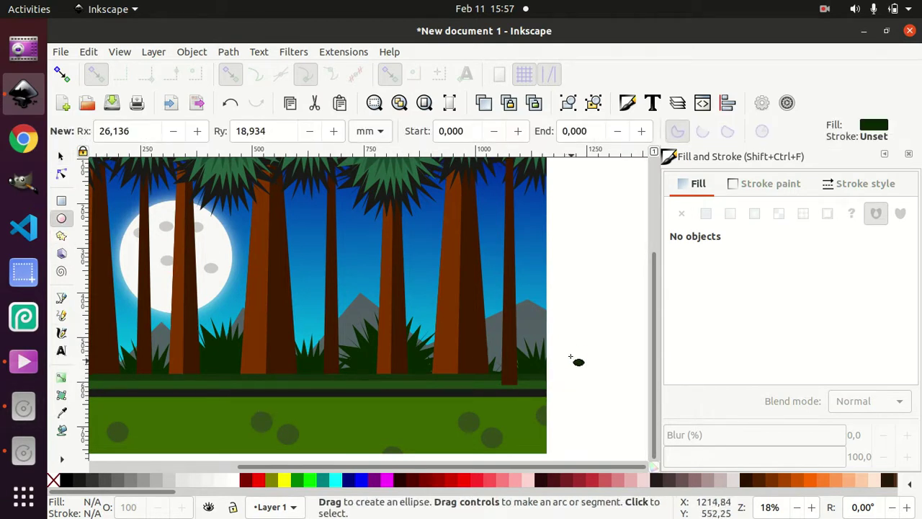
pyautogui.moveTo(569, 338); pyautogui.dragTo(624, 389)
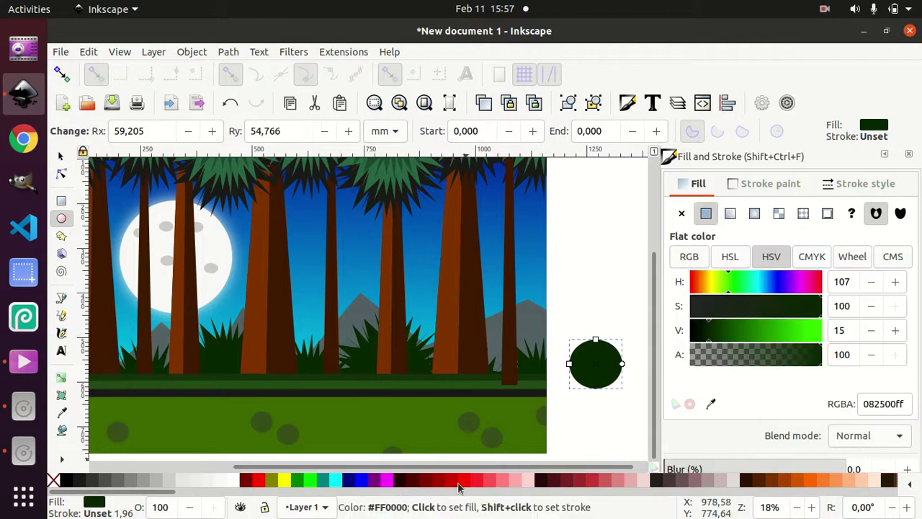
pyautogui.click(257, 480)
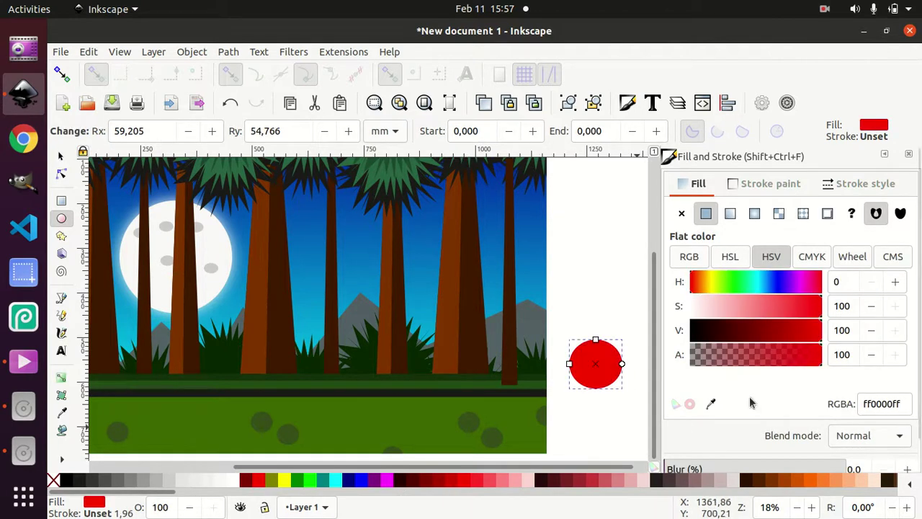
# Step: Trim the red ellipse into a half-circle arc for the mushroom cap
pyautogui.scroll(-1, 749, 404)
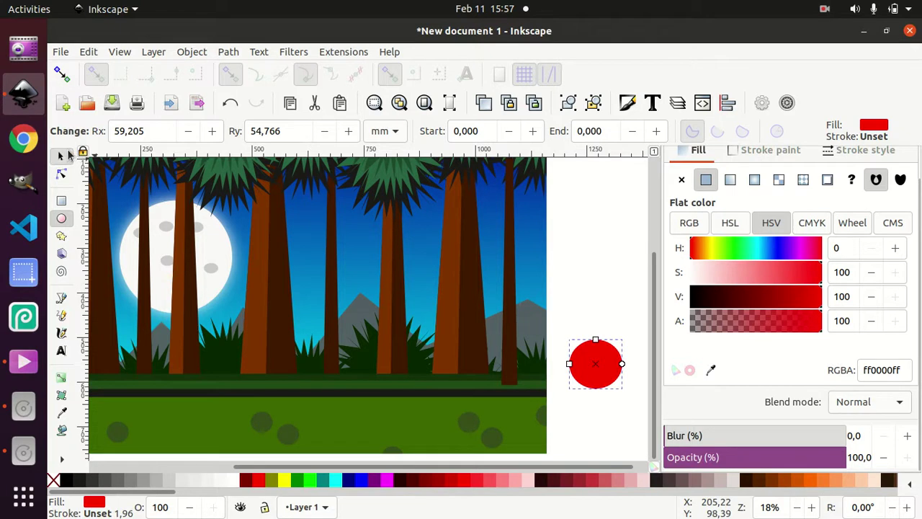
pyautogui.click(67, 154)
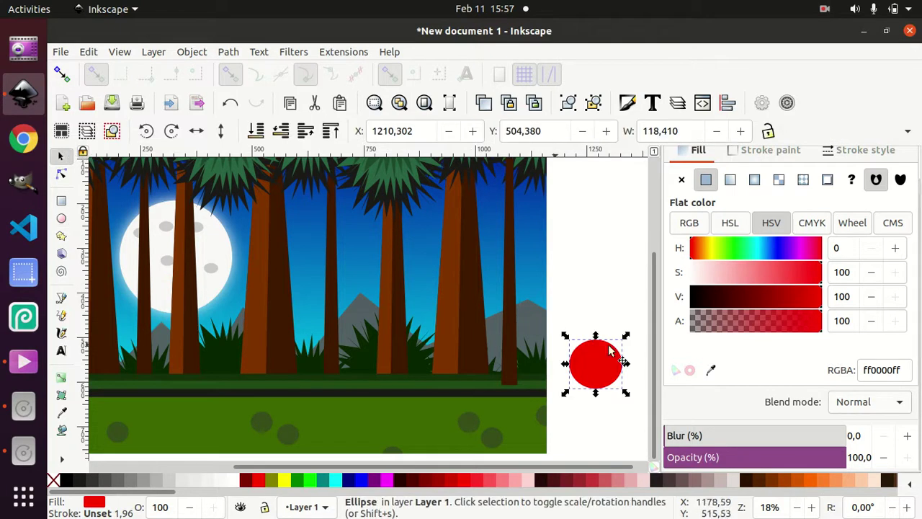
pyautogui.click(61, 220)
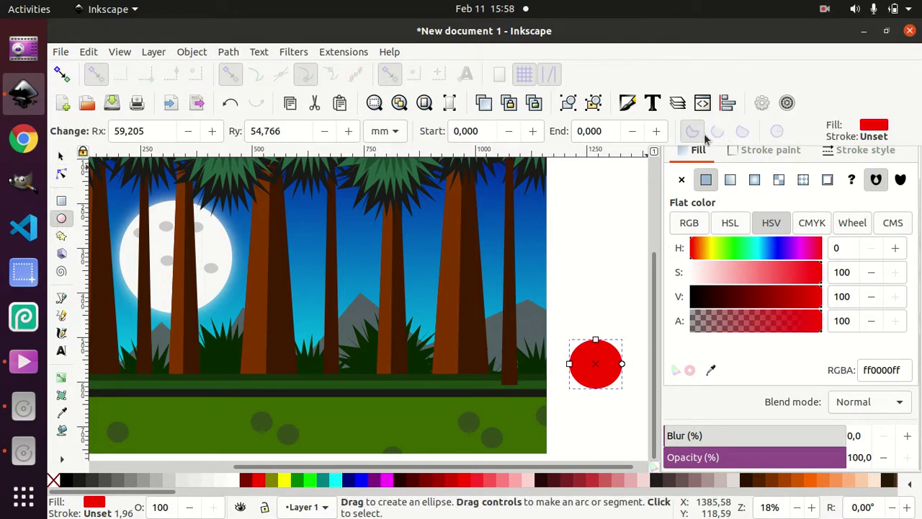
pyautogui.moveTo(621, 363)
pyautogui.mouseDown()
pyautogui.moveTo(570, 344)
pyautogui.moveTo(595, 339)
pyautogui.moveTo(570, 364)
pyautogui.moveTo(620, 367)
pyautogui.mouseUp()
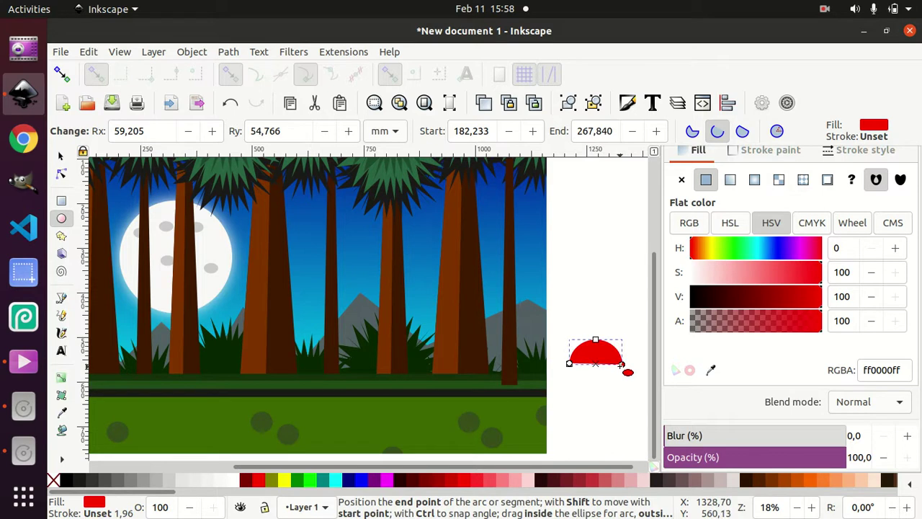
pyautogui.moveTo(621, 365); pyautogui.dragTo(622, 364)
pyautogui.click(62, 158)
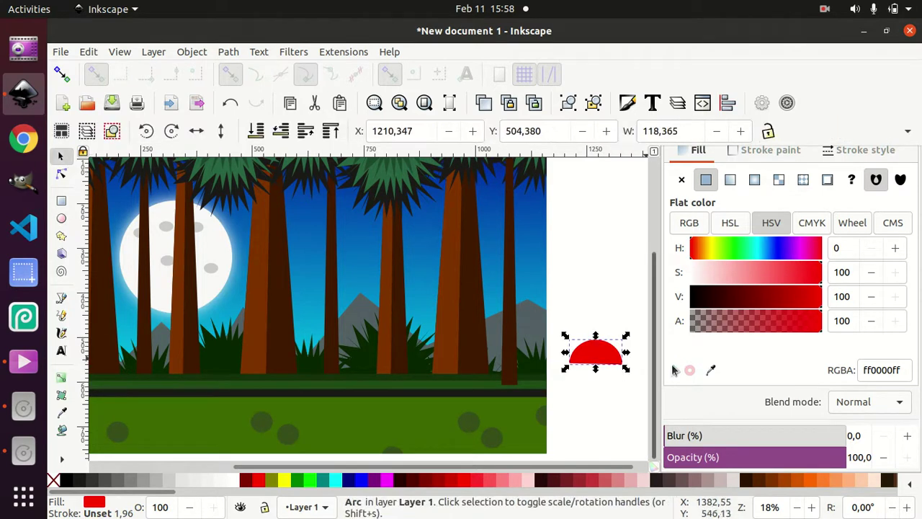
# Step: Draw a narrow red stem rectangle under the cap and nudge it slightly up
pyautogui.click(61, 201)
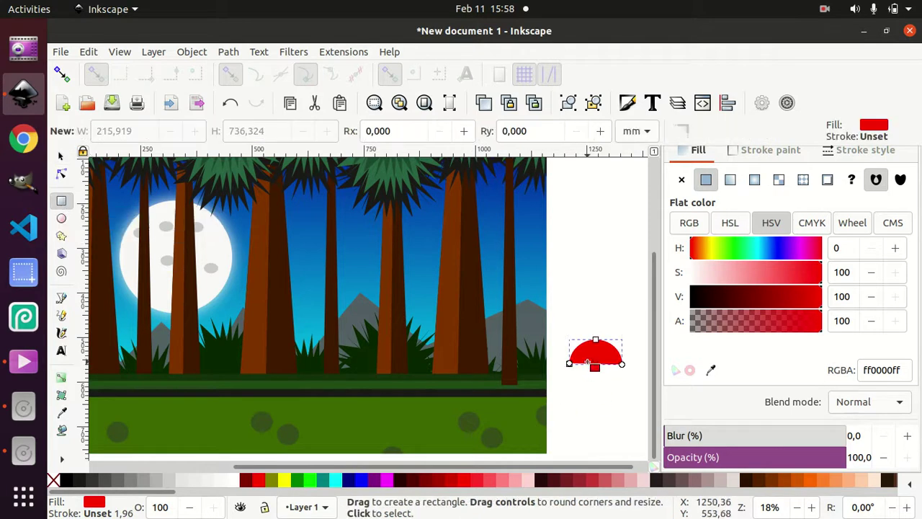
pyautogui.moveTo(587, 361); pyautogui.dragTo(603, 395)
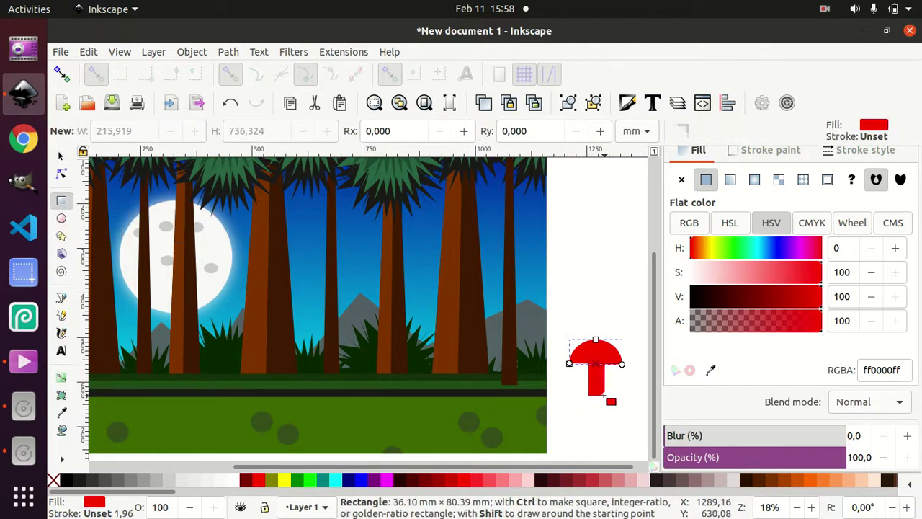
pyautogui.moveTo(605, 395); pyautogui.dragTo(607, 392)
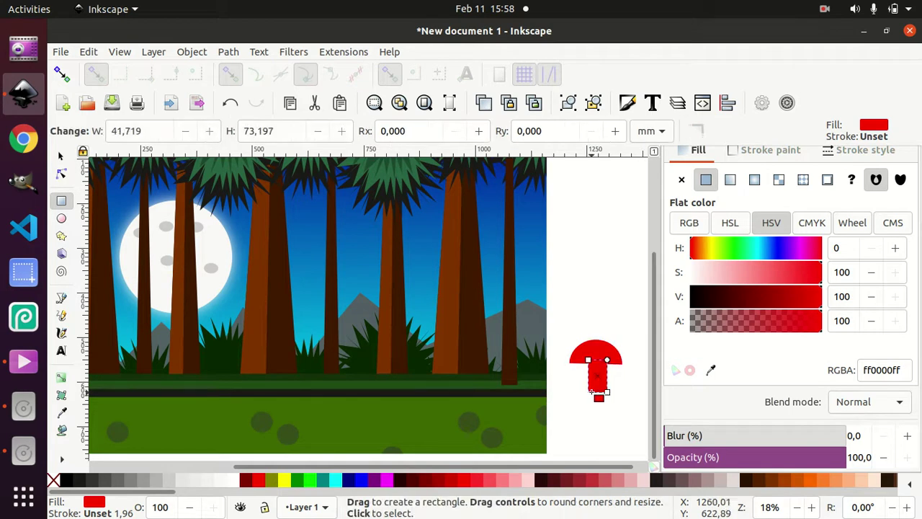
pyautogui.click(60, 156)
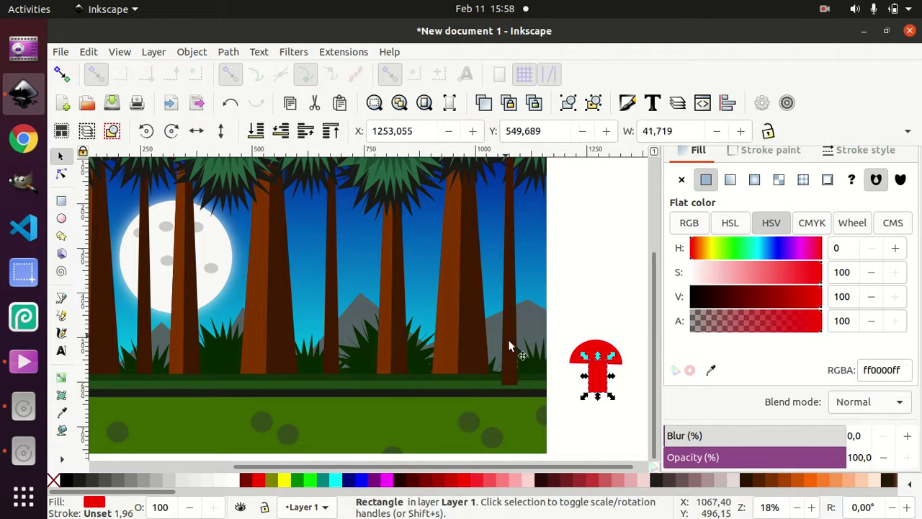
pyautogui.moveTo(596, 377); pyautogui.dragTo(595, 376)
# Step: Stretch the cap taller, then select both cap and stem
pyautogui.click(599, 360)
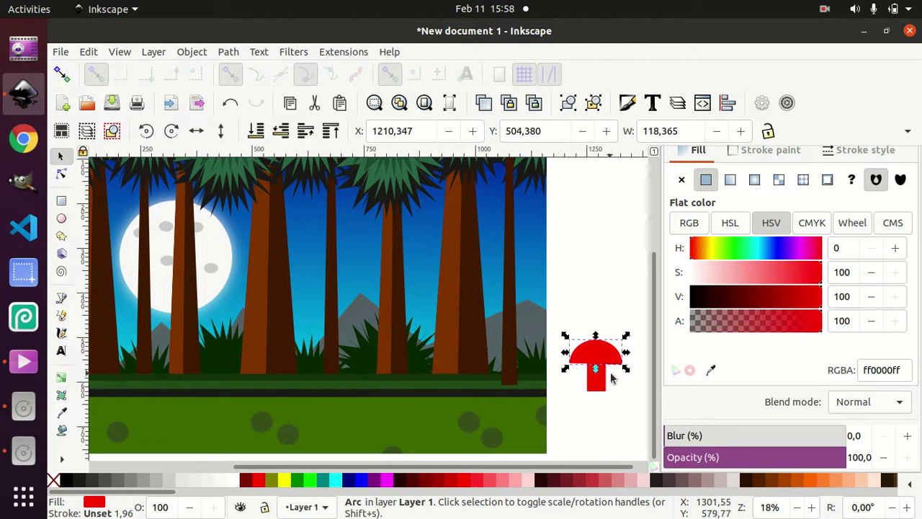
pyautogui.moveTo(596, 335); pyautogui.dragTo(597, 333)
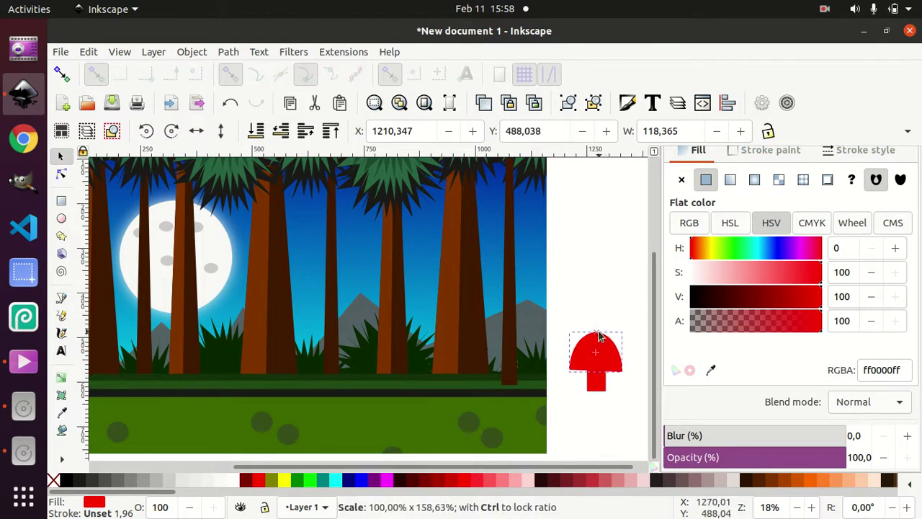
pyautogui.moveTo(598, 337); pyautogui.dragTo(598, 336)
pyautogui.click(589, 271)
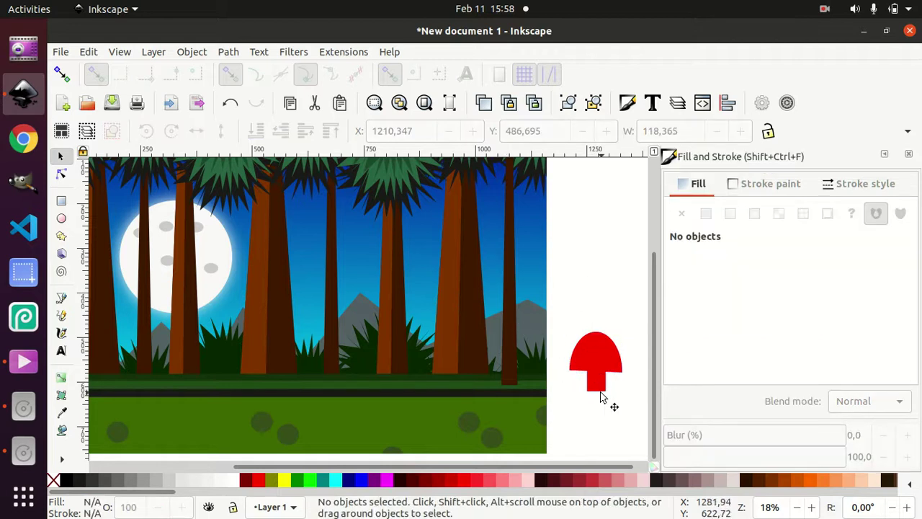
pyautogui.click(603, 353)
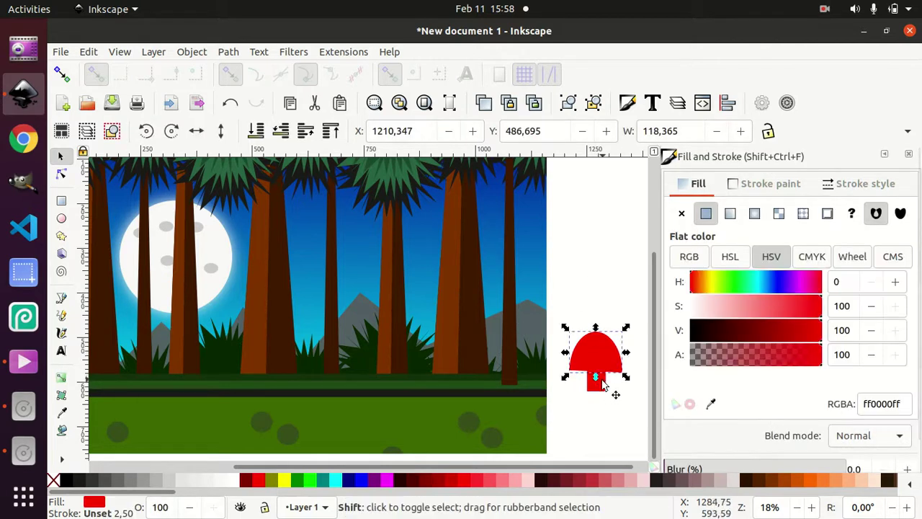
pyautogui.keyDown('shift'); pyautogui.click(602, 381); pyautogui.keyUp('shift')
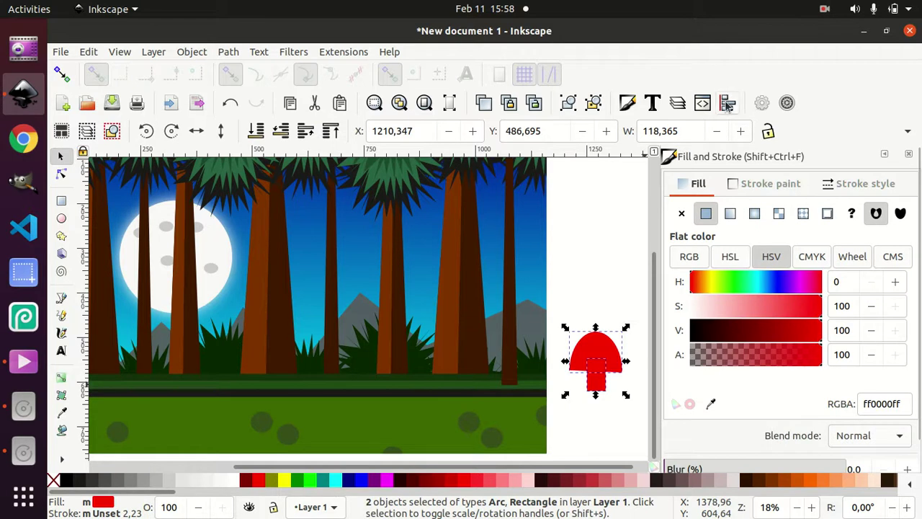
# Step: Centre the stem under the cap on the vertical axis, relative to the first selected
pyautogui.click(727, 104)
pyautogui.click(868, 199)
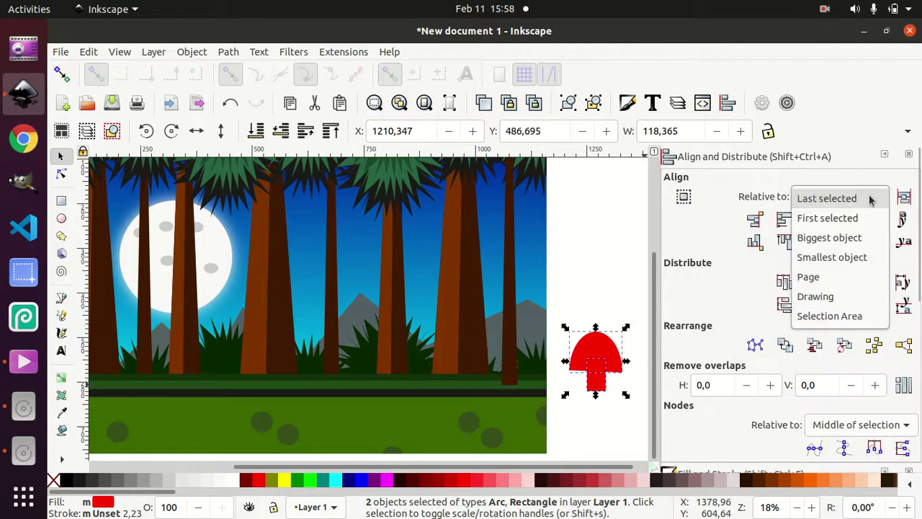
pyautogui.click(860, 217)
pyautogui.click(816, 226)
# Step: Give the stem a muted dusky red fill and raise the cap in front of it
pyautogui.click(609, 265)
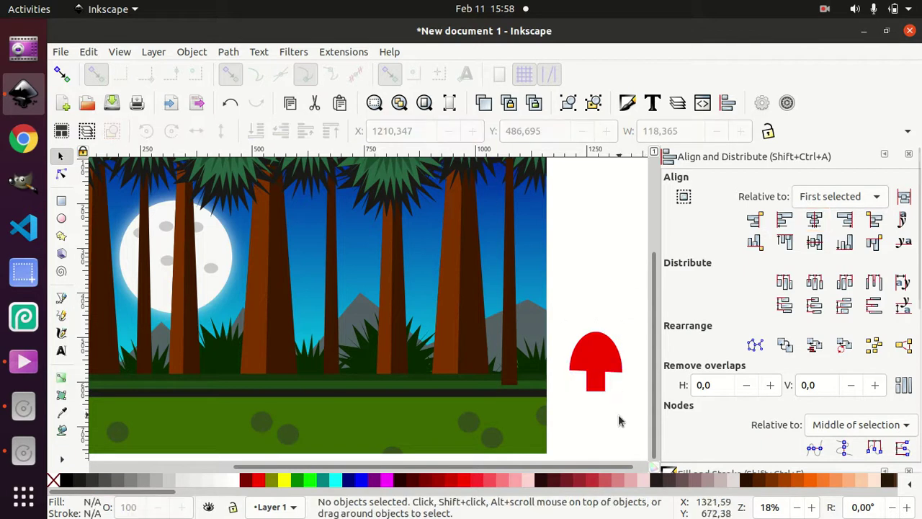
pyautogui.click(593, 351)
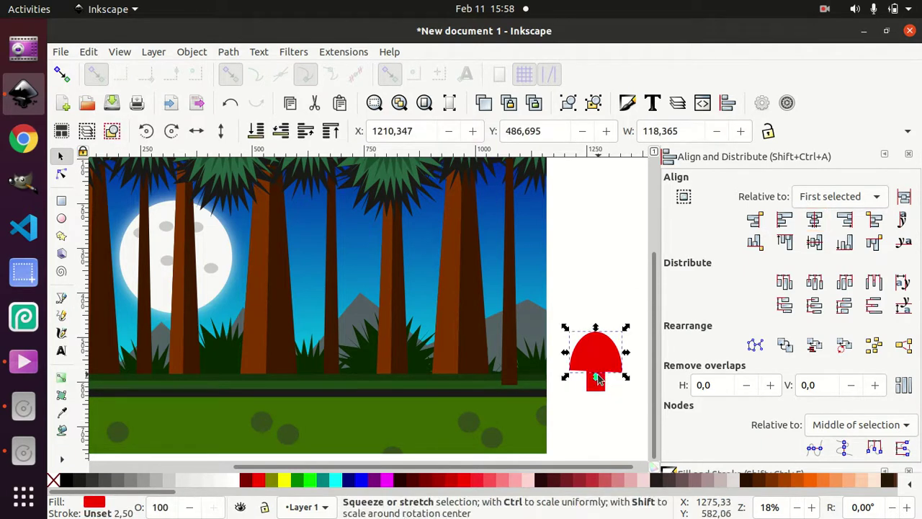
pyautogui.press('Tab')
pyautogui.click(621, 481)
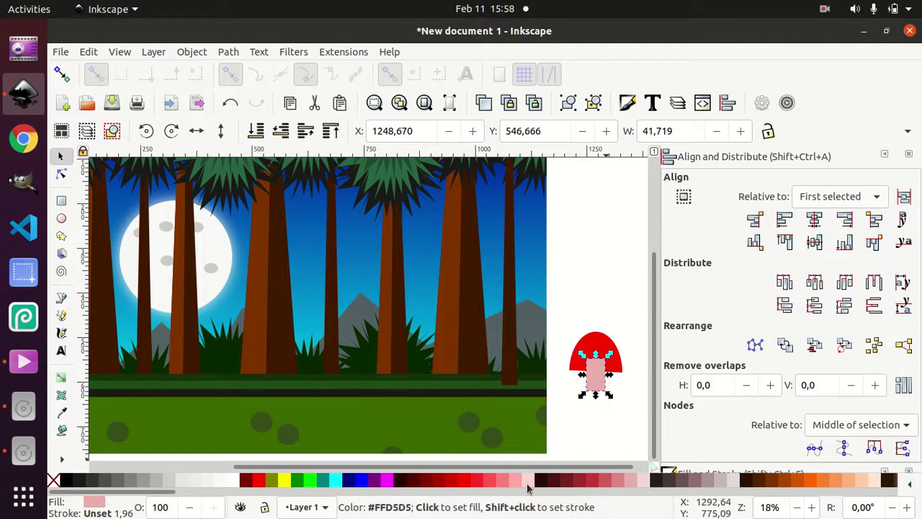
pyautogui.click(465, 486)
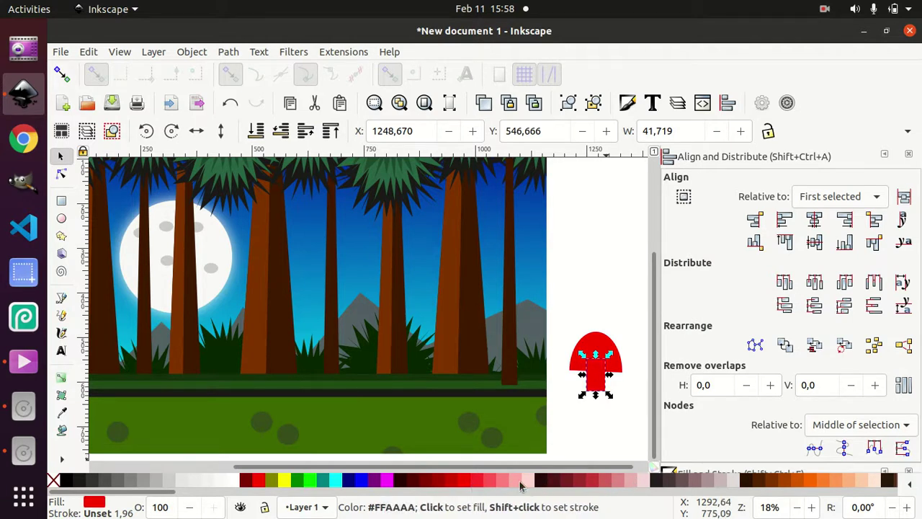
pyautogui.click(597, 481)
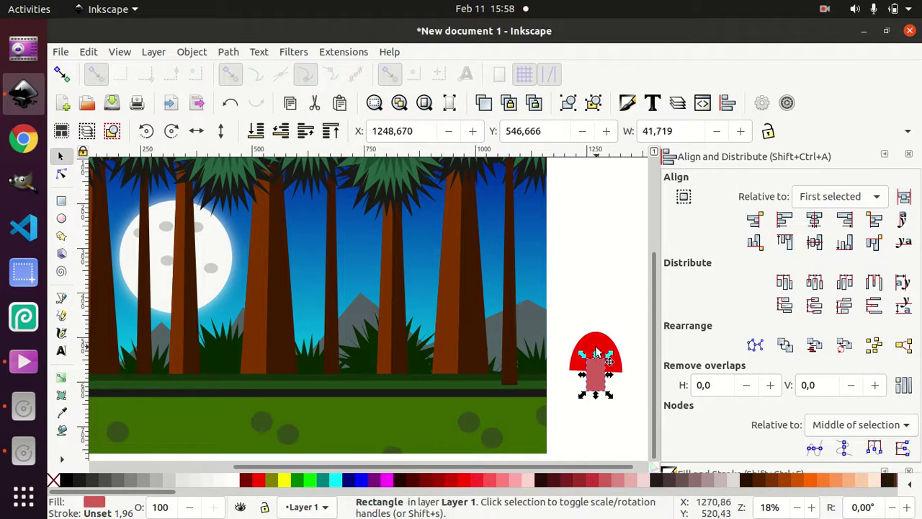
pyautogui.click(598, 346)
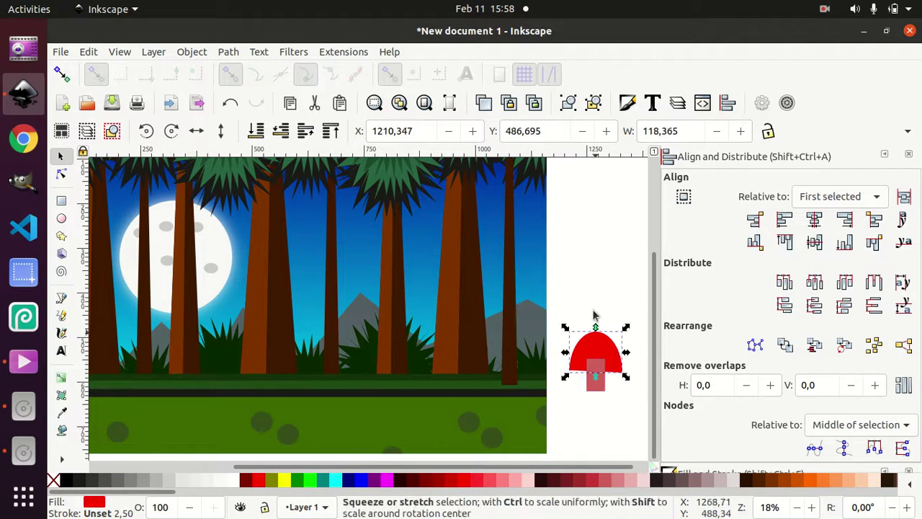
pyautogui.click(304, 132)
pyautogui.click(590, 220)
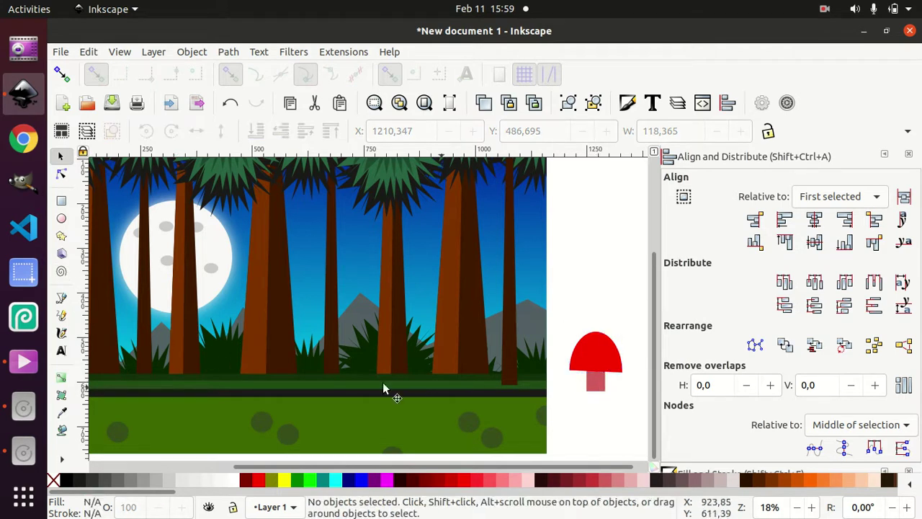
# Step: Draw a whole pale ellipse over the upper-left of the mushroom cap
pyautogui.click(62, 218)
pyautogui.keyDown('ctrl'); pyautogui.scroll(2, 588, 319); pyautogui.keyUp('ctrl')
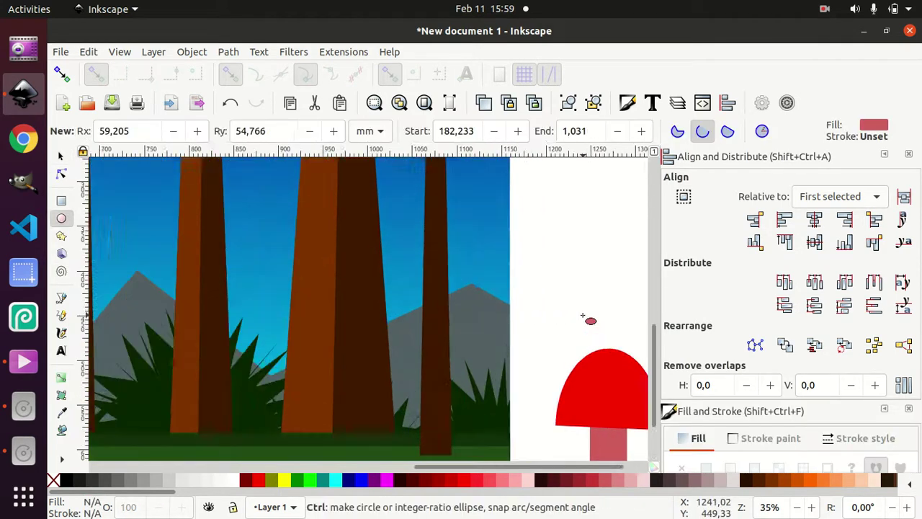
pyautogui.keyDown('ctrl'); pyautogui.scroll(1, 593, 387); pyautogui.keyUp('ctrl')
pyautogui.moveTo(591, 389); pyautogui.dragTo(616, 435)
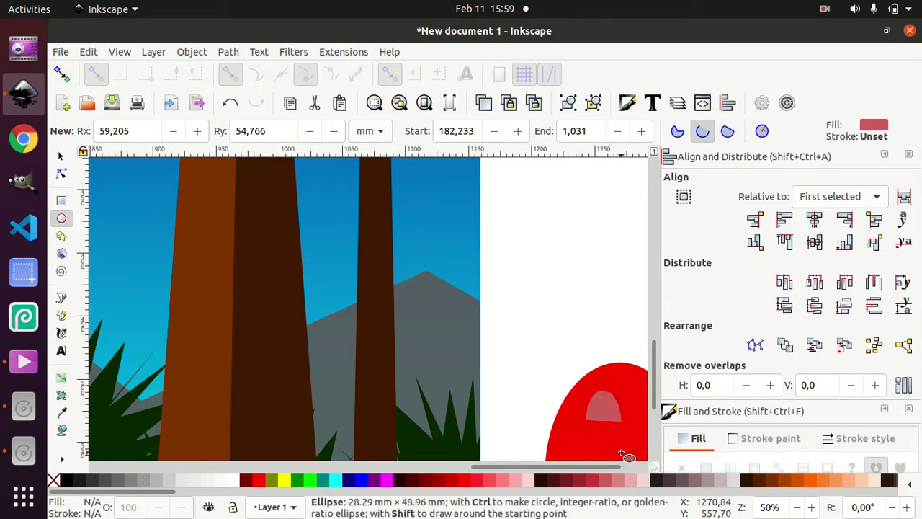
pyautogui.moveTo(617, 435); pyautogui.dragTo(614, 451)
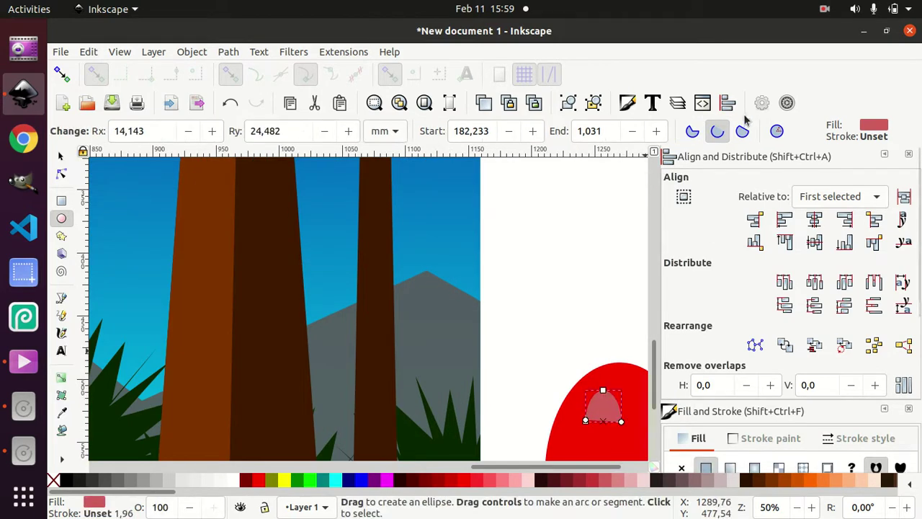
pyautogui.click(777, 132)
pyautogui.scroll(-1, 548, 310)
pyautogui.scroll(-2, 548, 310)
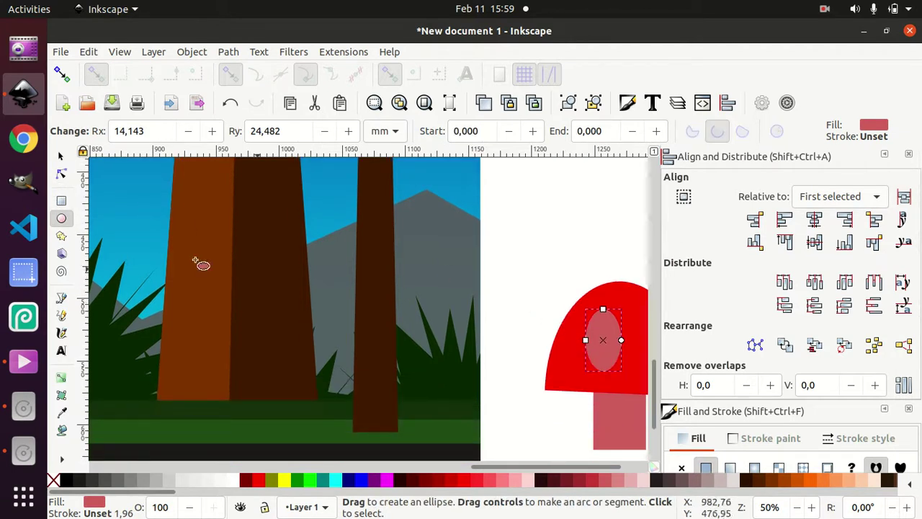
# Step: Shrink the ellipse to about 45% and intersect it with the cap to form the highlight
pyautogui.click(61, 158)
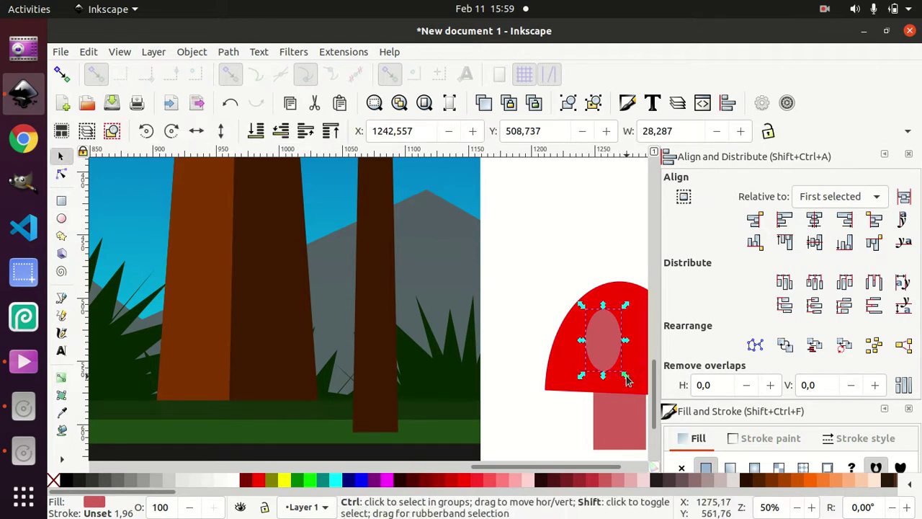
pyautogui.moveTo(625, 374); pyautogui.dragTo(587, 307)
pyautogui.click(616, 342)
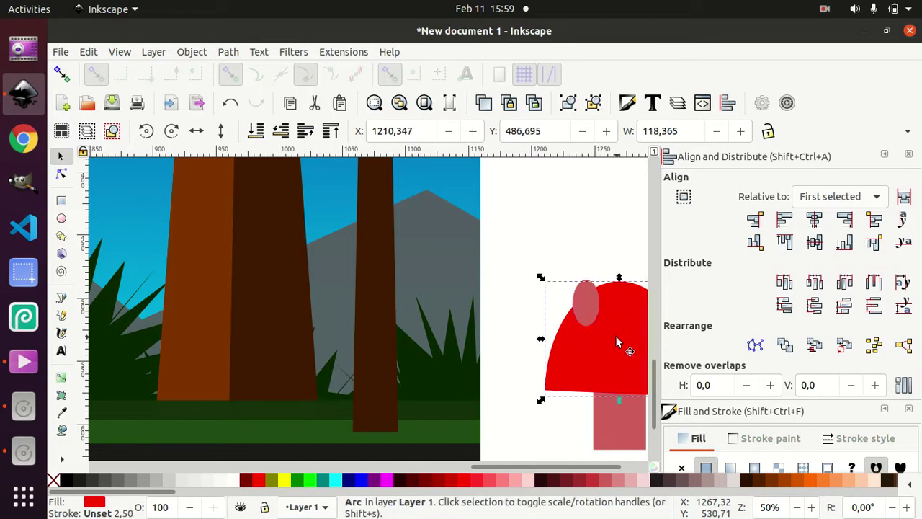
pyautogui.keyDown('shift'); pyautogui.click(587, 288); pyautogui.keyUp('shift')
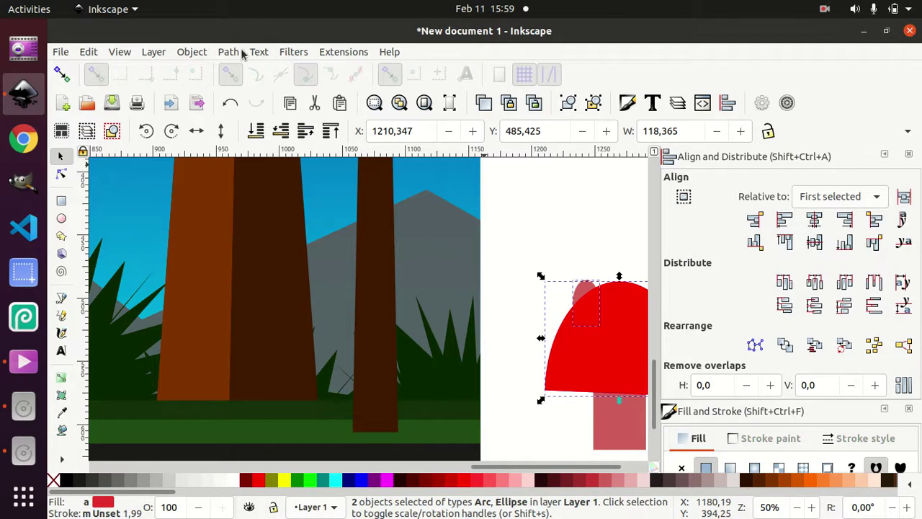
pyautogui.click(228, 52)
pyautogui.click(260, 152)
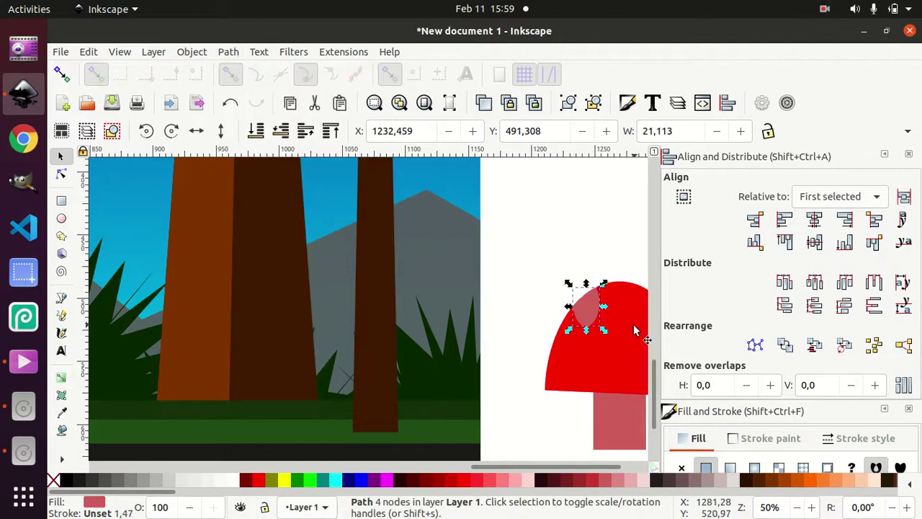
pyautogui.click(563, 255)
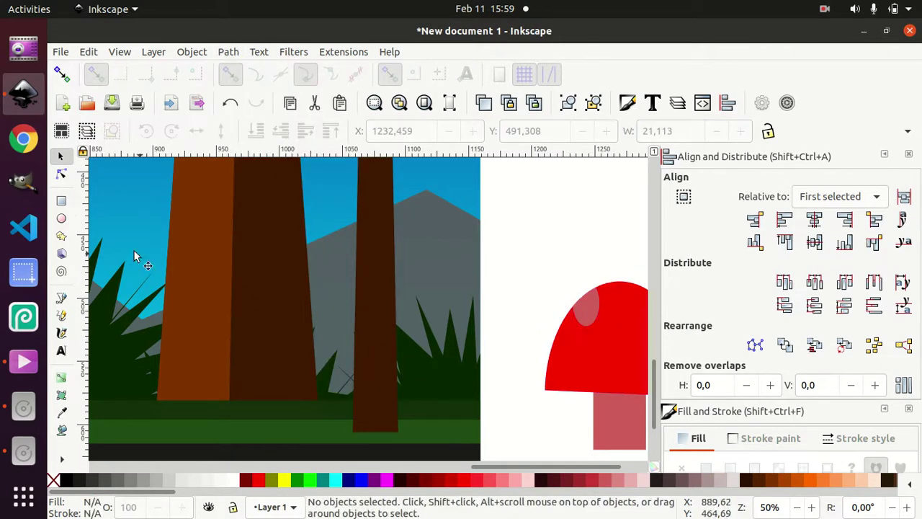
# Step: Draw a small round spot on the cap and duplicate it, moving a copy up-right
pyautogui.click(60, 219)
pyautogui.moveTo(566, 353); pyautogui.dragTo(598, 379)
pyautogui.hscroll(3, 540, 367)
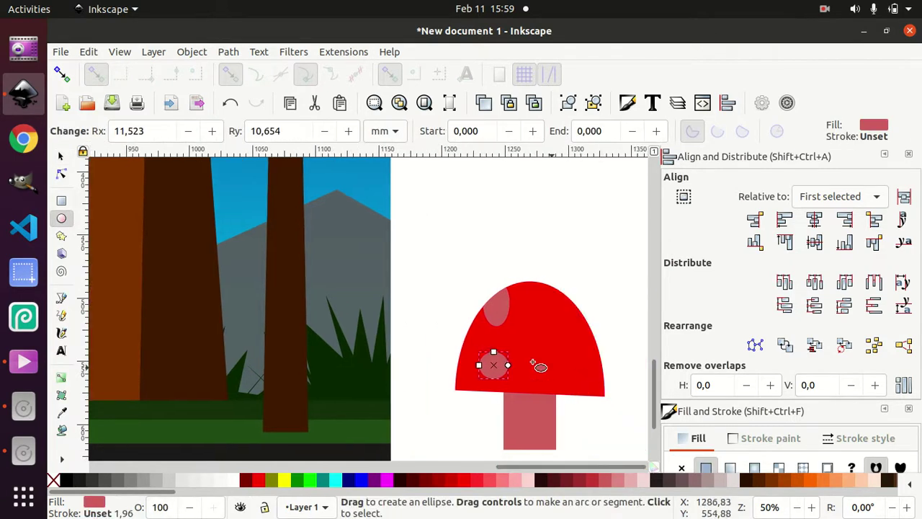
pyautogui.press('ctrl')
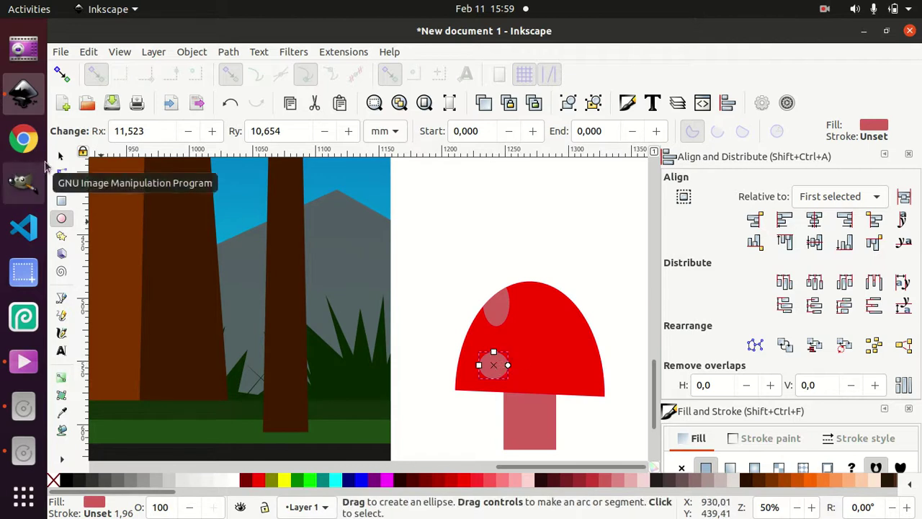
pyautogui.press('s')
pyautogui.hotkey('ctrl', 'd')
pyautogui.moveTo(475, 364)
pyautogui.mouseDown()
pyautogui.moveTo(590, 344)
pyautogui.moveTo(546, 345)
pyautogui.moveTo(602, 381)
pyautogui.moveTo(576, 301)
pyautogui.moveTo(585, 317)
pyautogui.mouseUp()
pyautogui.hotkey('ctrl', 'd')
pyautogui.hotkey('ctrl', 'd')
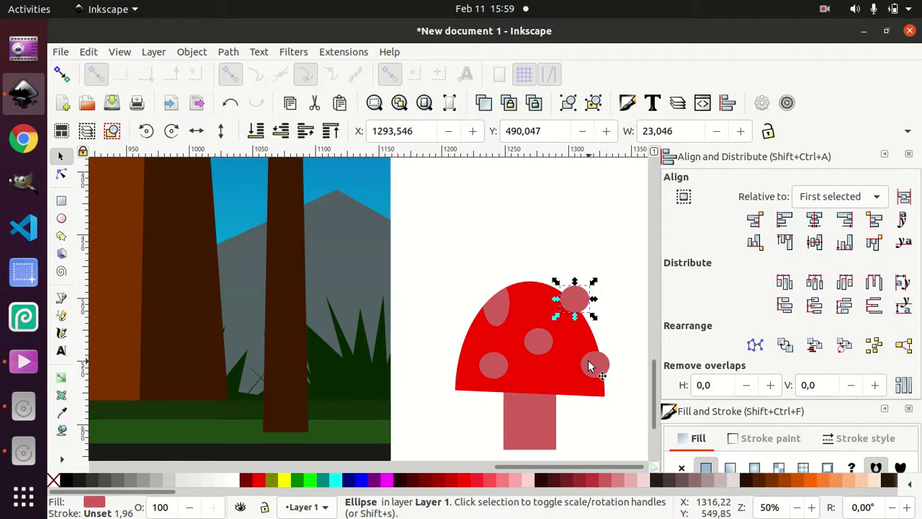
# Step: Try intersecting a cap copy with the upper-right and right-edge spots, then undo it
pyautogui.click(554, 367)
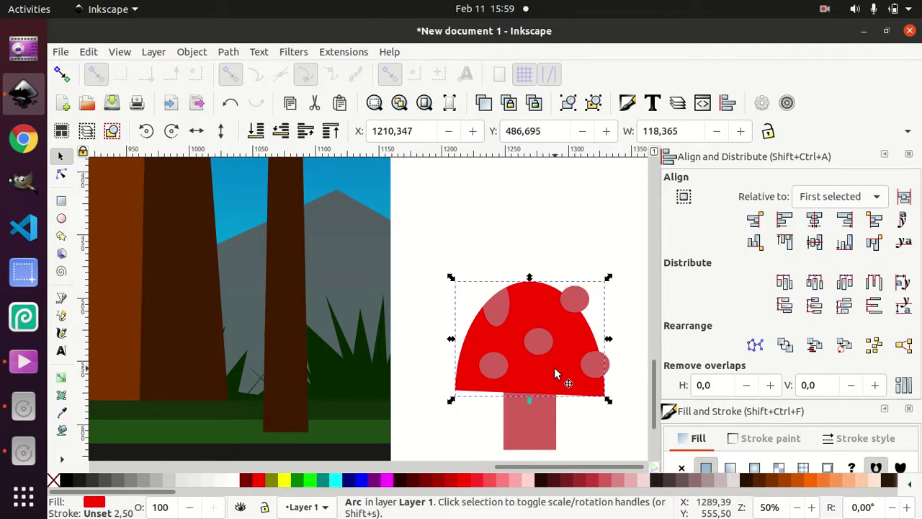
pyautogui.hotkey('ctrl', 'd')
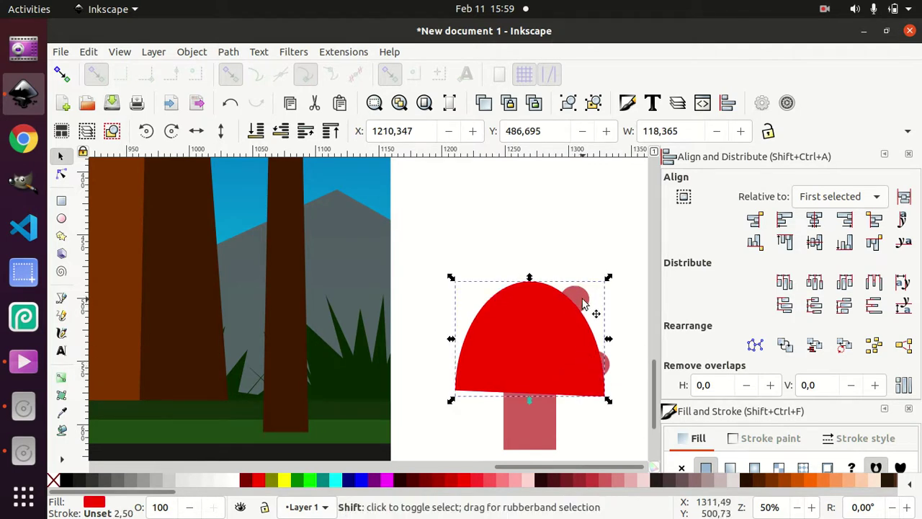
pyautogui.keyDown('shift'); pyautogui.click(585, 307); pyautogui.keyUp('shift')
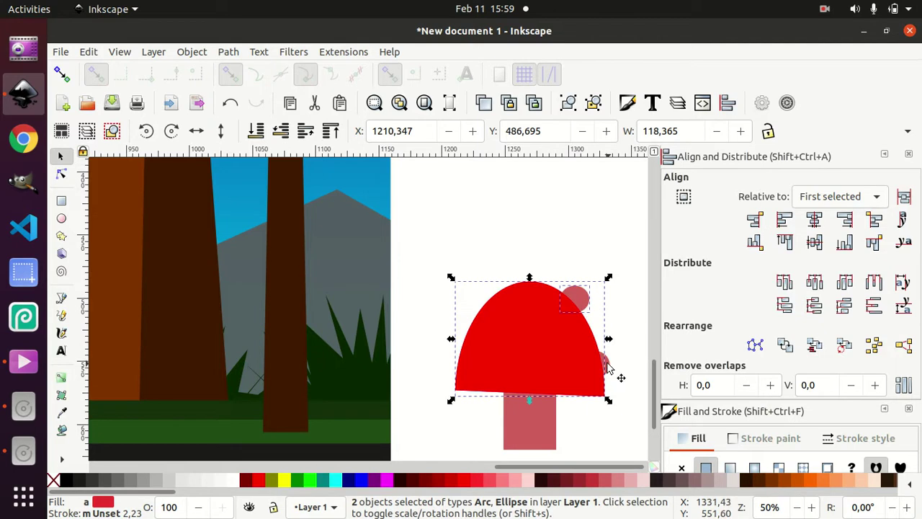
pyautogui.keyDown('shift'); pyautogui.click(606, 365); pyautogui.keyUp('shift')
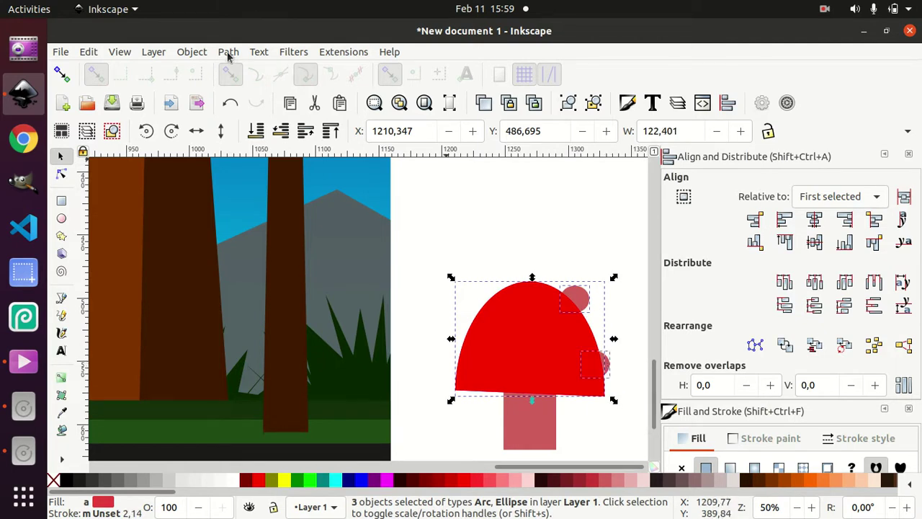
pyautogui.click(228, 52)
pyautogui.click(266, 152)
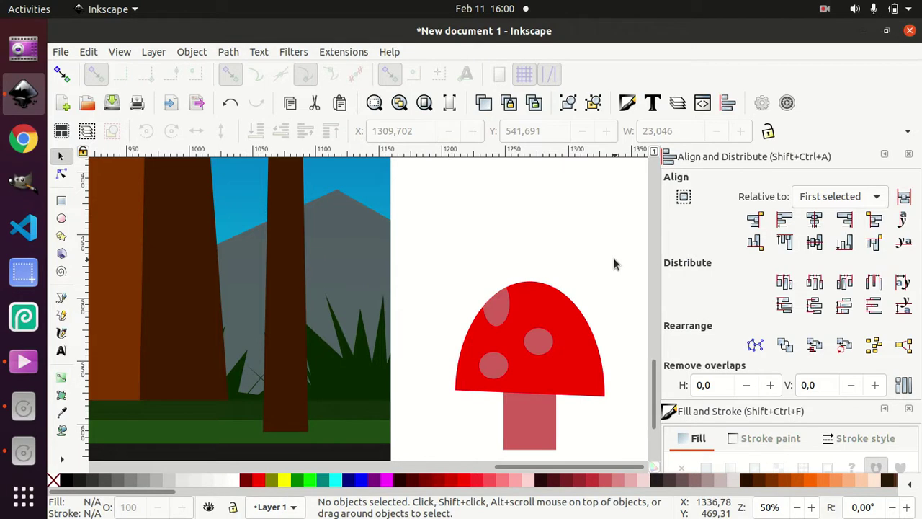
pyautogui.hotkey('ctrl', 'z')
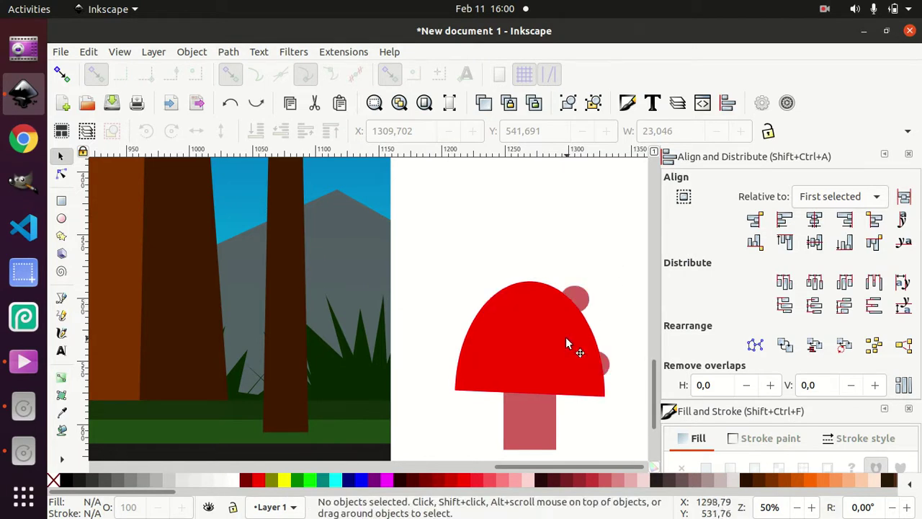
pyautogui.moveTo(566, 338); pyautogui.dragTo(531, 298)
pyautogui.hotkey('ctrl', 'z')
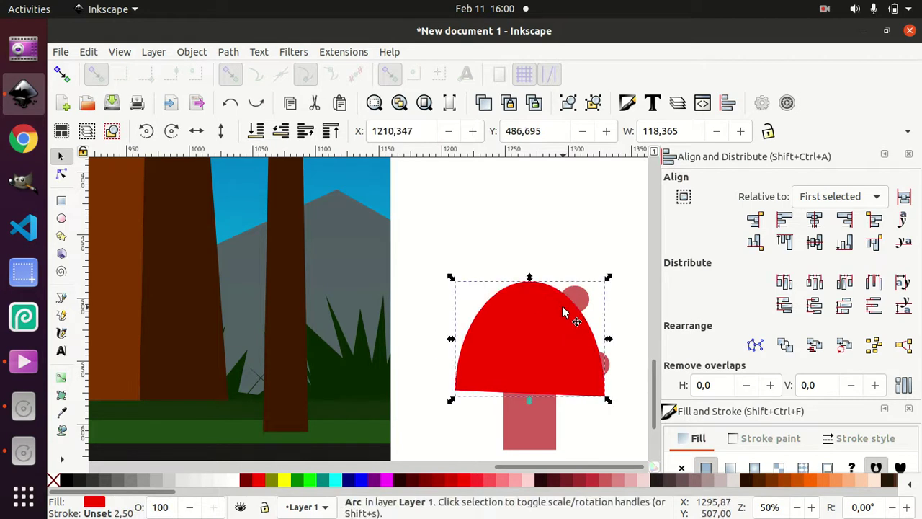
# Step: Bring the pink spots in front of the red cap
pyautogui.click(598, 263)
pyautogui.click(587, 298)
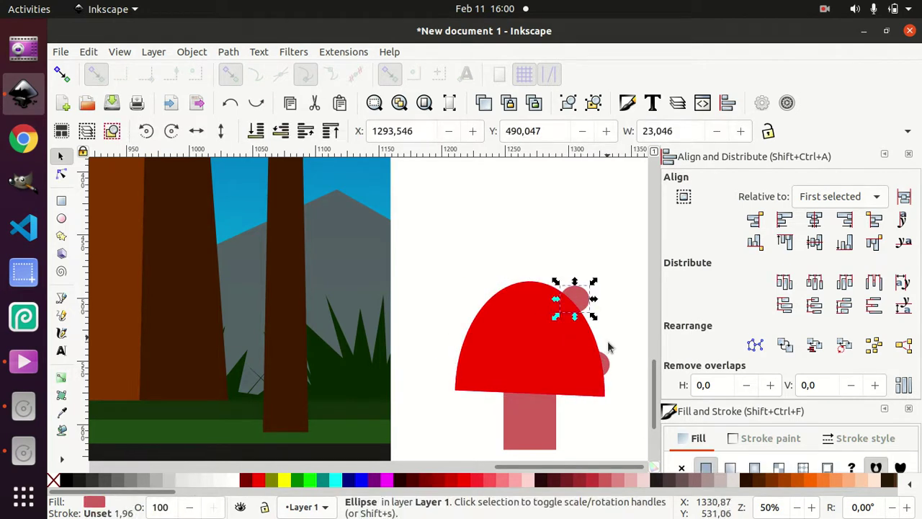
pyautogui.click(608, 367)
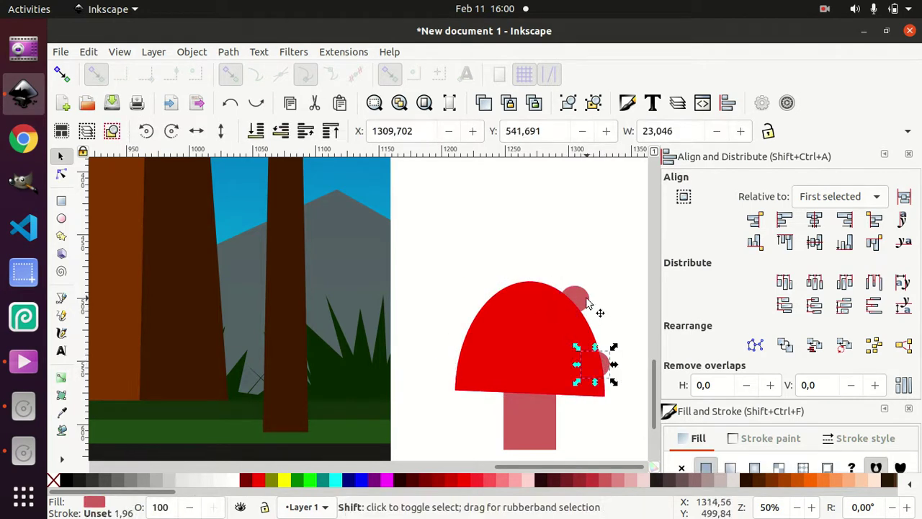
pyautogui.keyDown('shift'); pyautogui.click(580, 300); pyautogui.keyUp('shift')
pyautogui.keyDown('shift'); pyautogui.click(527, 320); pyautogui.keyUp('shift')
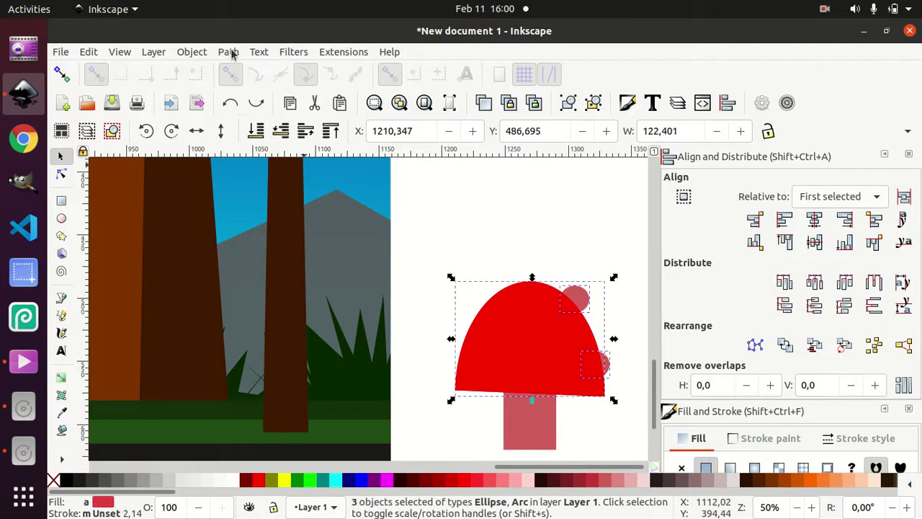
pyautogui.click(229, 51)
pyautogui.click(263, 160)
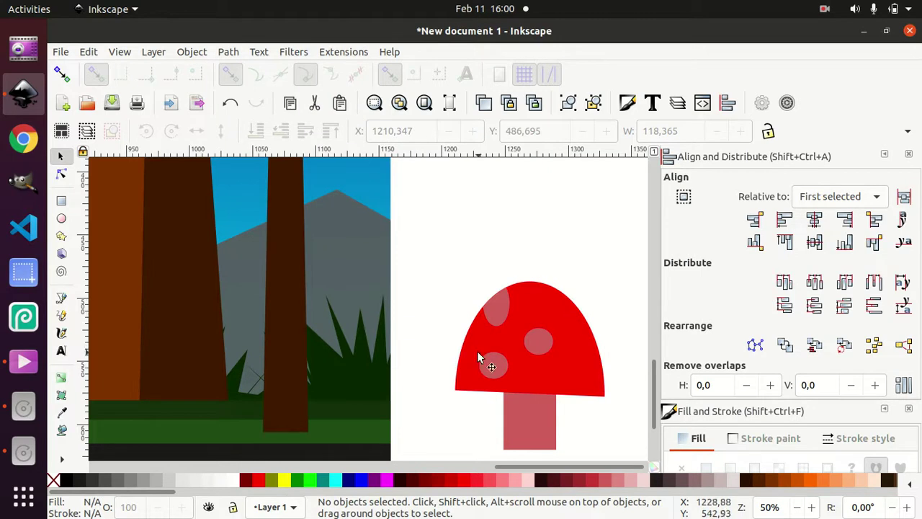
# Step: Duplicate a spot and place copies at the cap's top edge and right edge
pyautogui.click(535, 341)
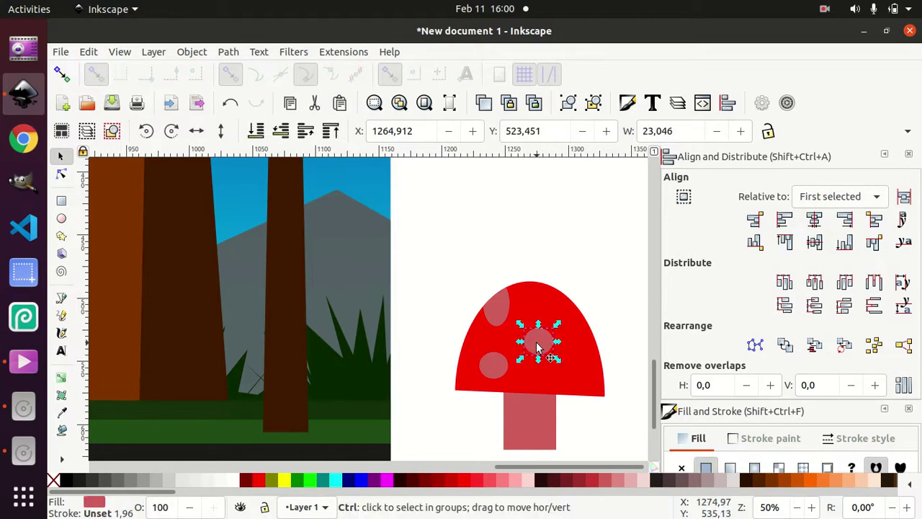
pyautogui.hotkey('ctrl', 'd')
pyautogui.moveTo(536, 341); pyautogui.dragTo(560, 295)
pyautogui.hotkey('ctrl', 'd')
pyautogui.moveTo(560, 301); pyautogui.dragTo(600, 369)
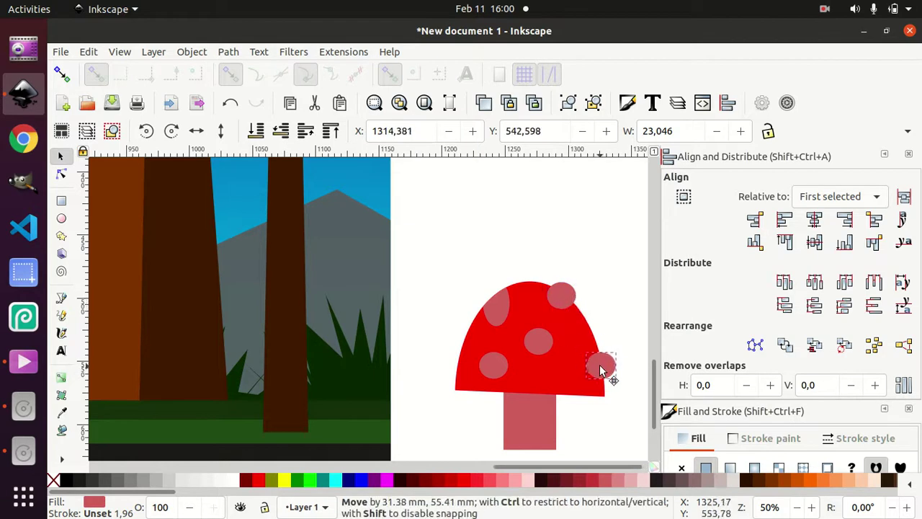
# Step: Trim the top-edge spot to the cap outline with Path > Intersection
pyautogui.keyDown('shift'); pyautogui.click(564, 298); pyautogui.keyUp('shift')
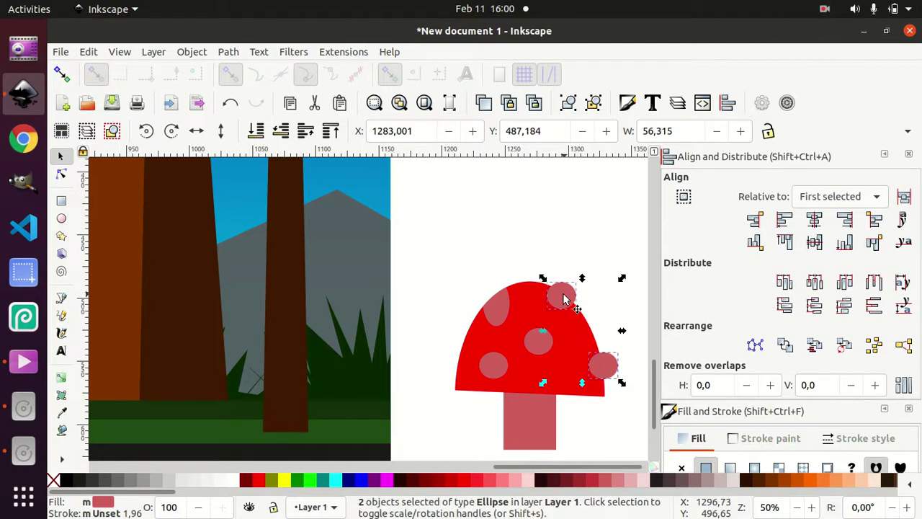
pyautogui.click(553, 240)
pyautogui.click(559, 324)
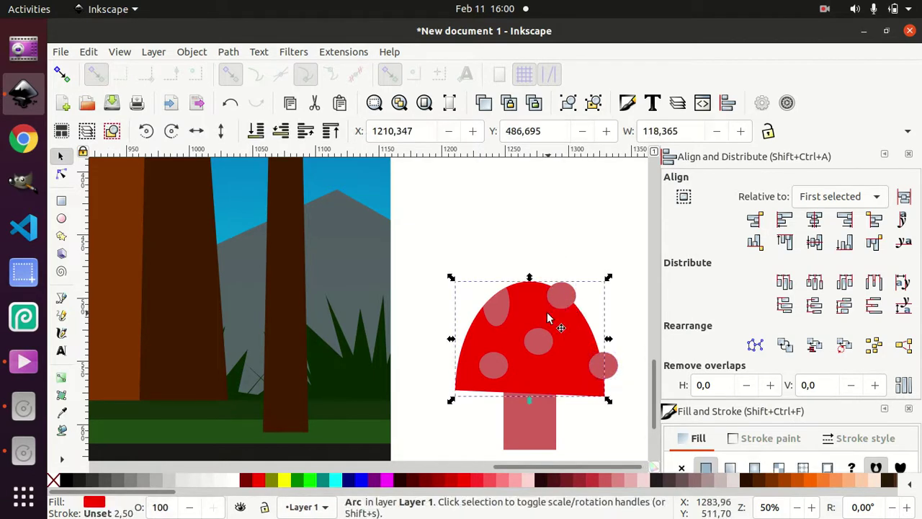
pyautogui.press('Home')
pyautogui.keyDown('alt'); pyautogui.keyDown('shift'); pyautogui.click(571, 292); pyautogui.keyUp('shift'); pyautogui.keyUp('alt')
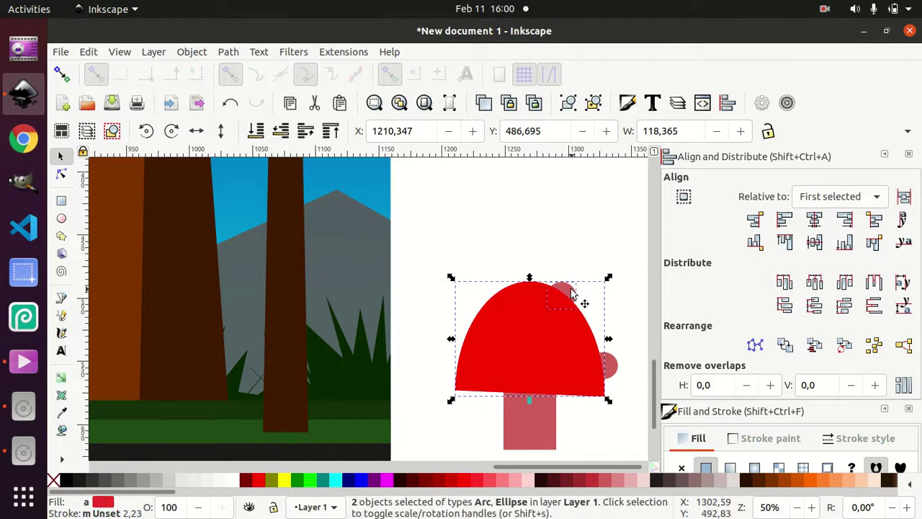
pyautogui.click(228, 51)
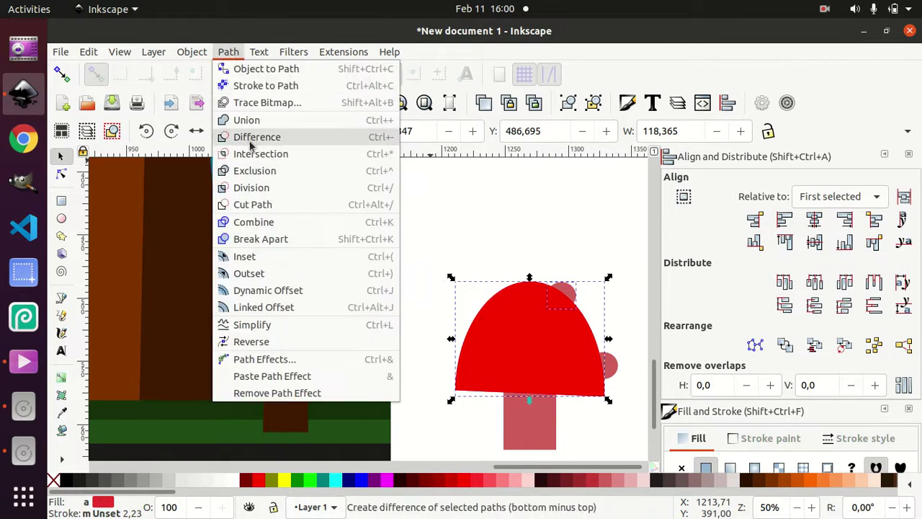
pyautogui.click(257, 152)
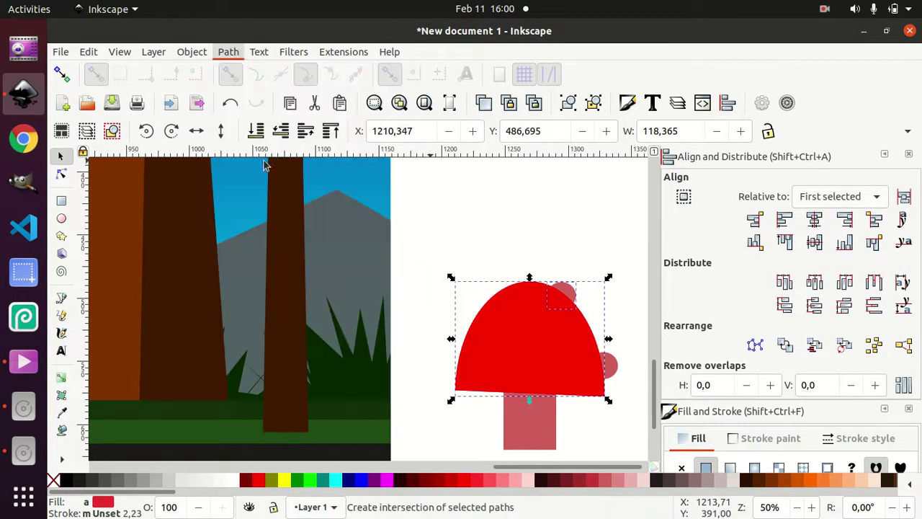
# Step: Trim the right-edge spot to the cap outline, then select all mushroom parts
pyautogui.click(566, 376)
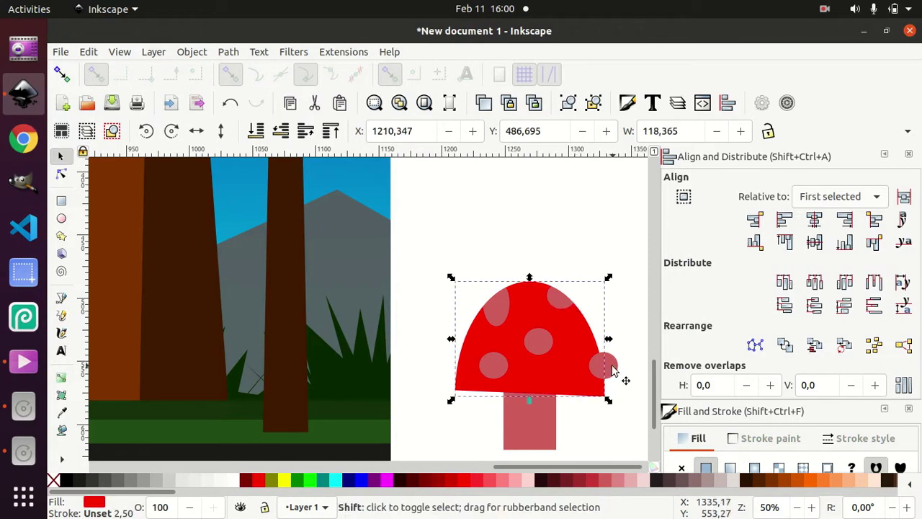
pyautogui.click(603, 261)
pyautogui.click(575, 344)
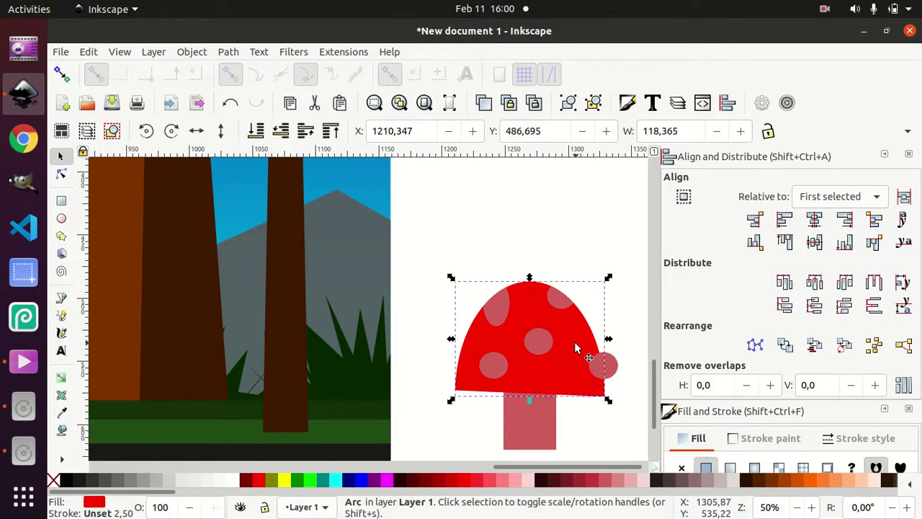
pyautogui.press('Home')
pyautogui.keyDown('shift'); pyautogui.click(613, 360); pyautogui.keyUp('shift')
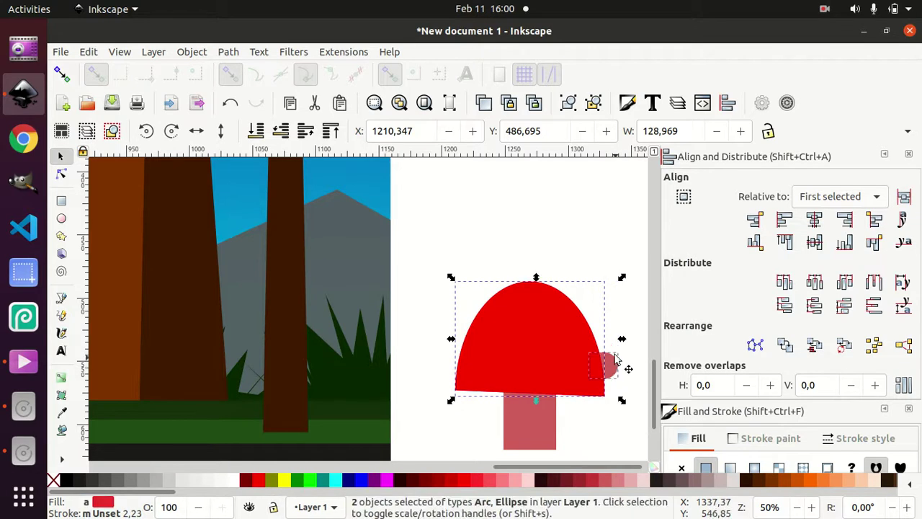
pyautogui.click(228, 51)
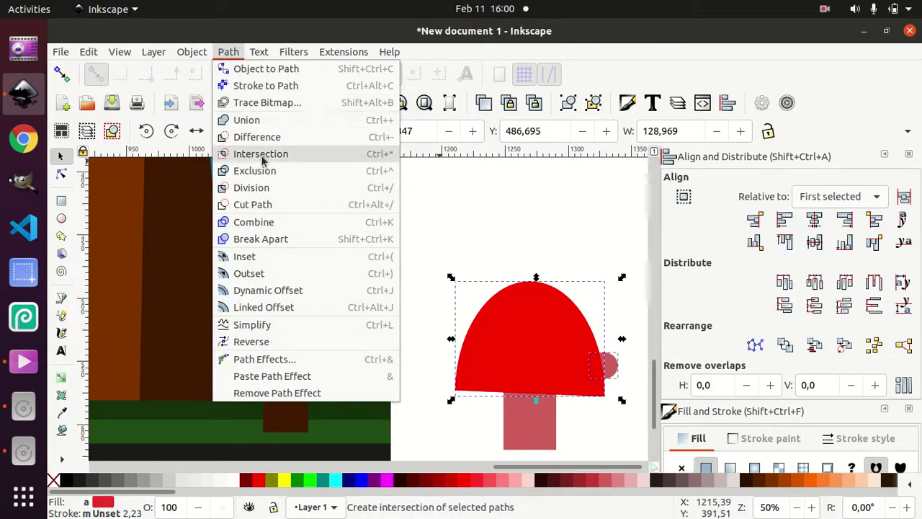
pyautogui.click(260, 152)
pyautogui.click(580, 224)
pyautogui.moveTo(423, 232)
pyautogui.mouseDown()
pyautogui.moveTo(599, 464)
pyautogui.moveTo(624, 468)
pyautogui.mouseUp()
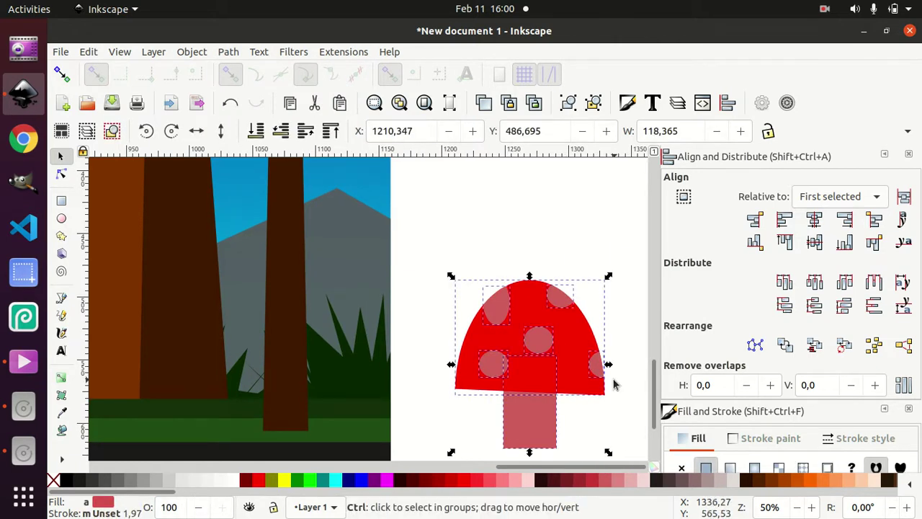
# Step: Group the mushroom parts and move the mushroom onto the forest ground
pyautogui.hotkey('ctrl', 'g')
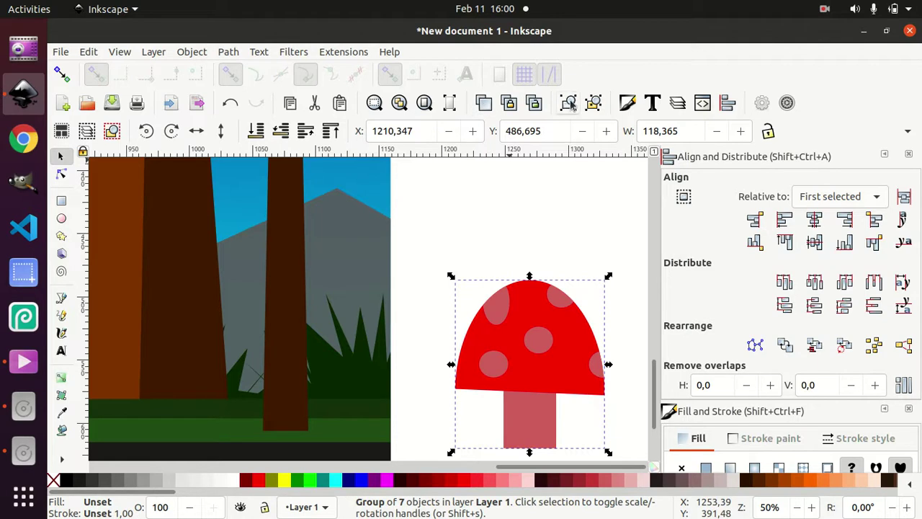
pyautogui.scroll(-2, 608, 286)
pyautogui.scroll(-2, 607, 286)
pyautogui.scroll(-1, 607, 287)
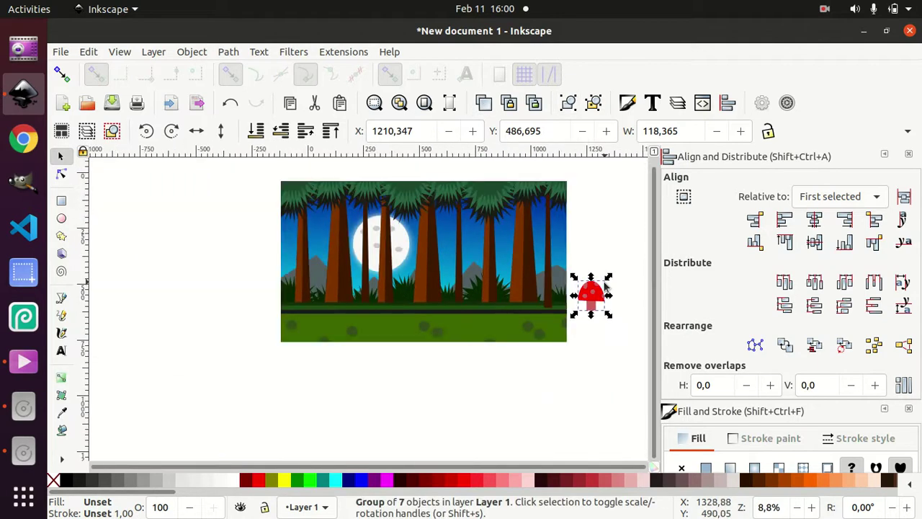
pyautogui.moveTo(596, 292); pyautogui.dragTo(320, 290)
pyautogui.scroll(3, 386, 283)
pyautogui.scroll(1, 386, 283)
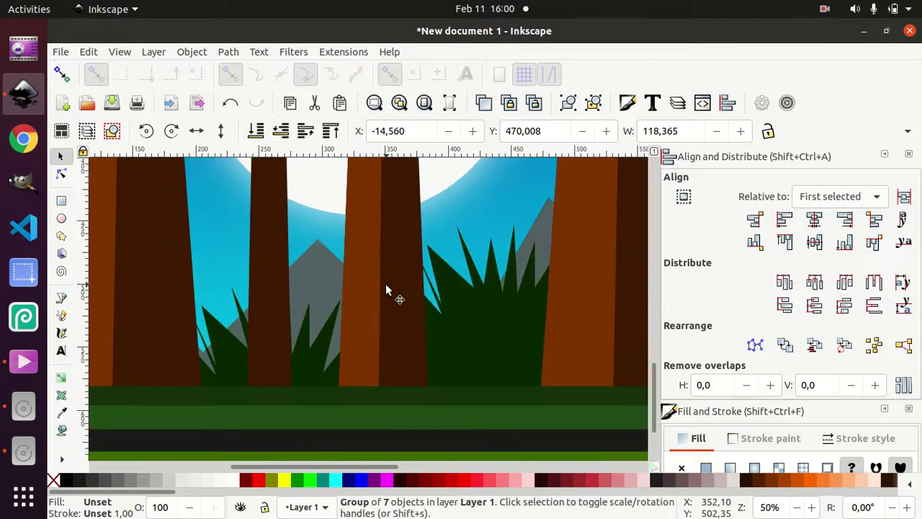
pyautogui.moveTo(286, 337); pyautogui.dragTo(444, 290)
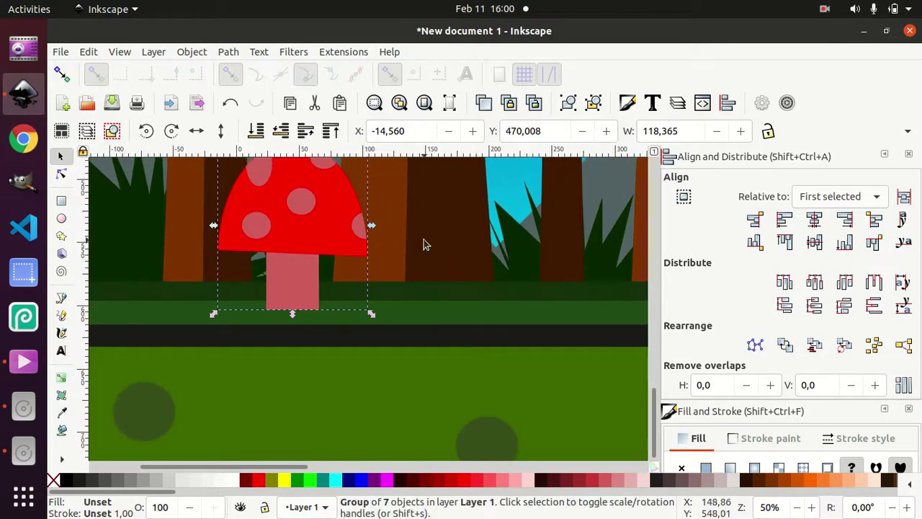
pyautogui.moveTo(423, 245); pyautogui.dragTo(448, 371)
# Step: Shrink the mushroom to about half size, reposition it left and tilt it slightly
pyautogui.click(333, 347)
pyautogui.moveTo(397, 286)
pyautogui.mouseDown()
pyautogui.moveTo(412, 306)
pyautogui.moveTo(351, 342)
pyautogui.moveTo(327, 377)
pyautogui.mouseUp()
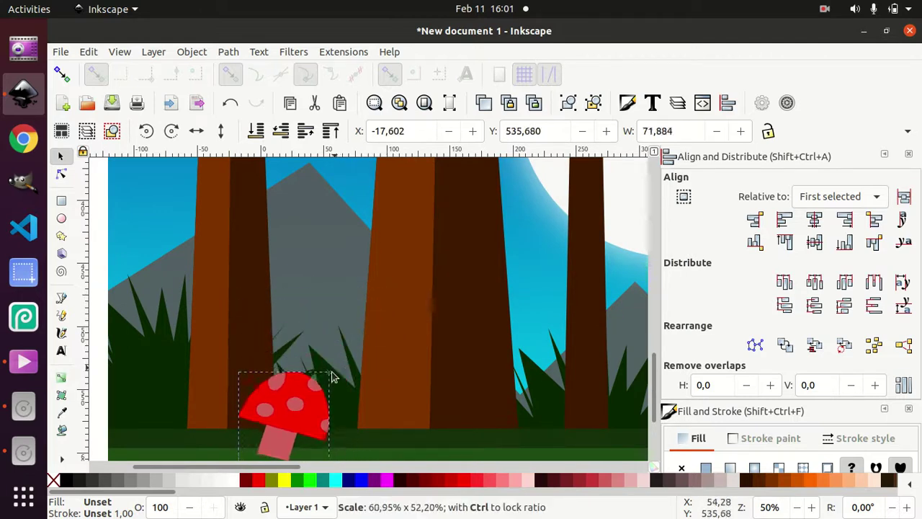
pyautogui.hotkey('ctrl', 'z')
pyautogui.moveTo(390, 287)
pyautogui.mouseDown()
pyautogui.moveTo(321, 394)
pyautogui.moveTo(259, 418)
pyautogui.moveTo(243, 413)
pyautogui.moveTo(255, 385)
pyautogui.mouseUp()
pyautogui.click(244, 415)
pyautogui.moveTo(266, 393); pyautogui.dragTo(298, 370)
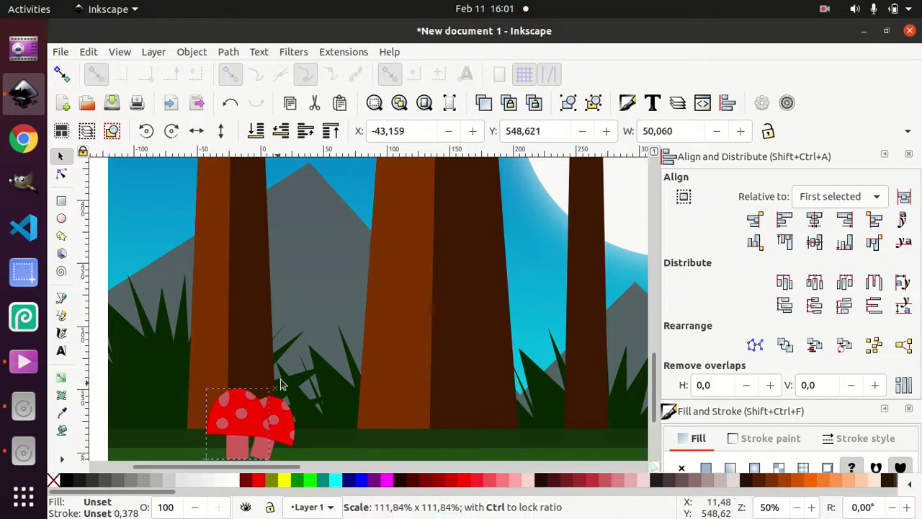
pyautogui.moveTo(249, 401); pyautogui.dragTo(207, 397)
pyautogui.click(207, 392)
pyautogui.moveTo(247, 368); pyautogui.dragTo(201, 403)
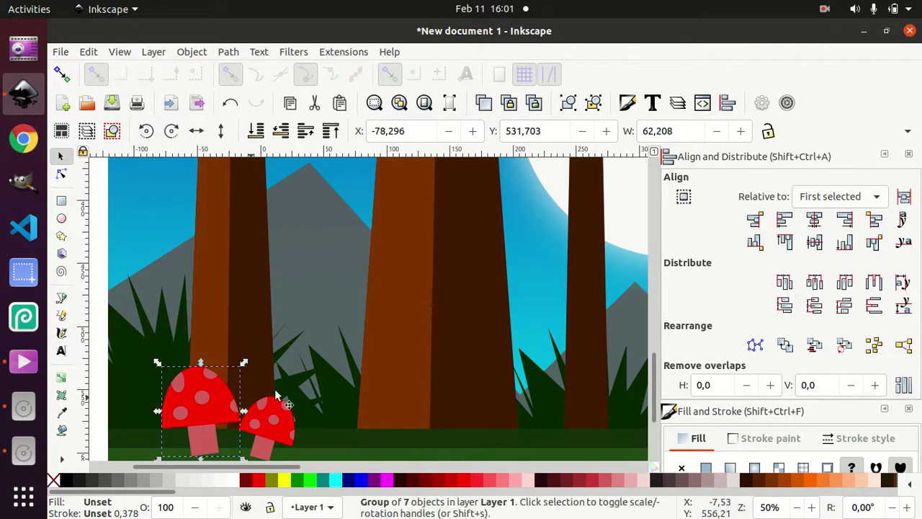
# Step: Duplicate the big-and-small mushroom pair twice, placing copies among the trees
pyautogui.keyDown('ctrl'); pyautogui.scroll(-2, 324, 361); pyautogui.keyUp('ctrl')
pyautogui.click(171, 340)
pyautogui.moveTo(171, 337); pyautogui.dragTo(327, 421)
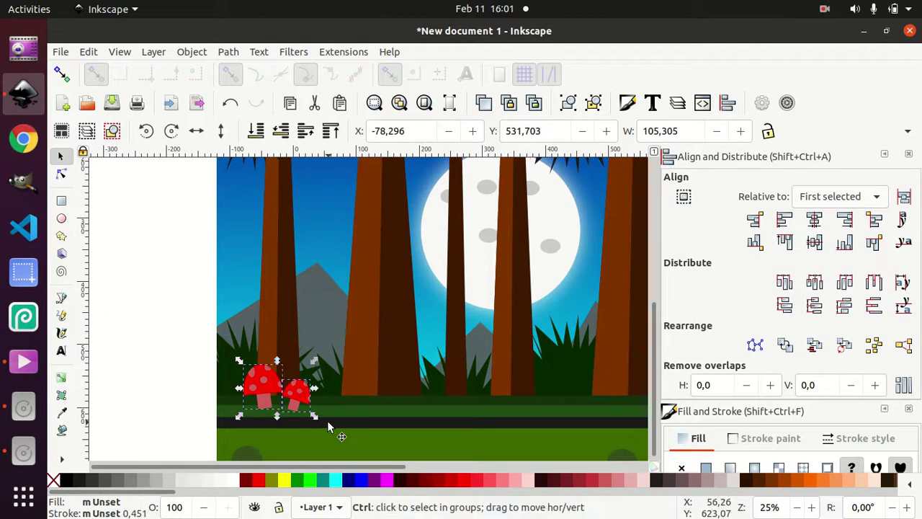
pyautogui.hotkey('ctrl', 'd')
pyautogui.moveTo(266, 383); pyautogui.dragTo(537, 387)
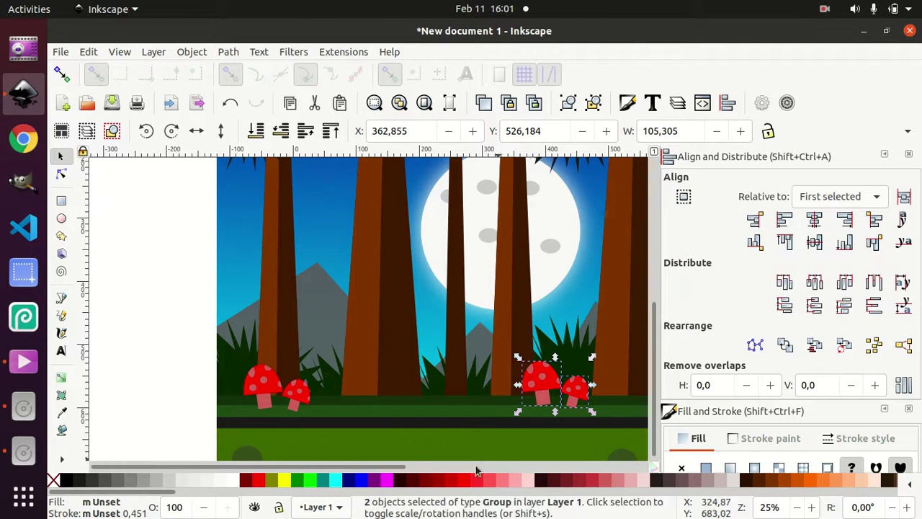
pyautogui.moveTo(378, 466); pyautogui.dragTo(607, 466)
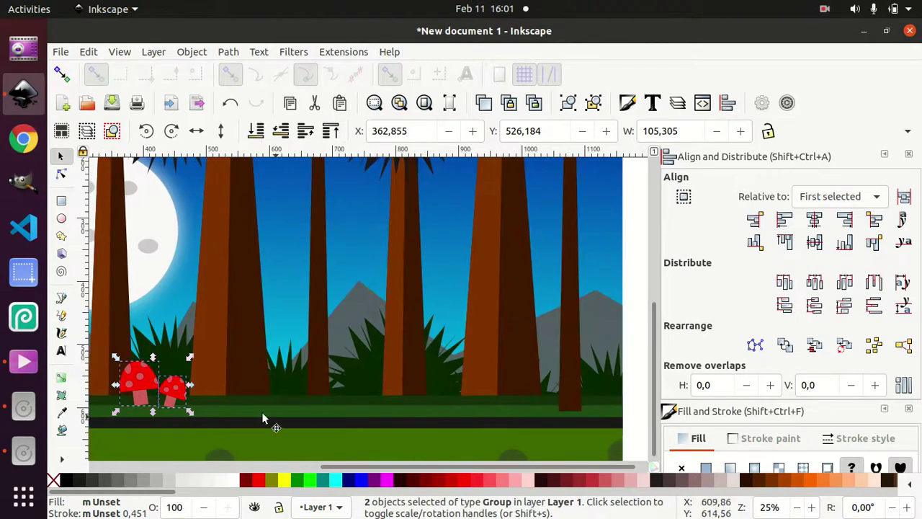
pyautogui.hotkey('ctrl', 'd')
pyautogui.moveTo(149, 385); pyautogui.dragTo(513, 386)
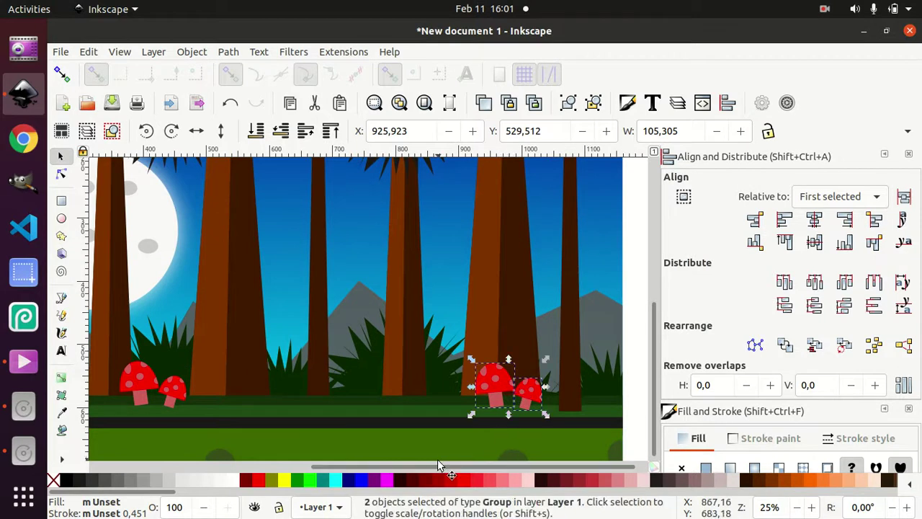
pyautogui.moveTo(437, 465); pyautogui.dragTo(682, 468)
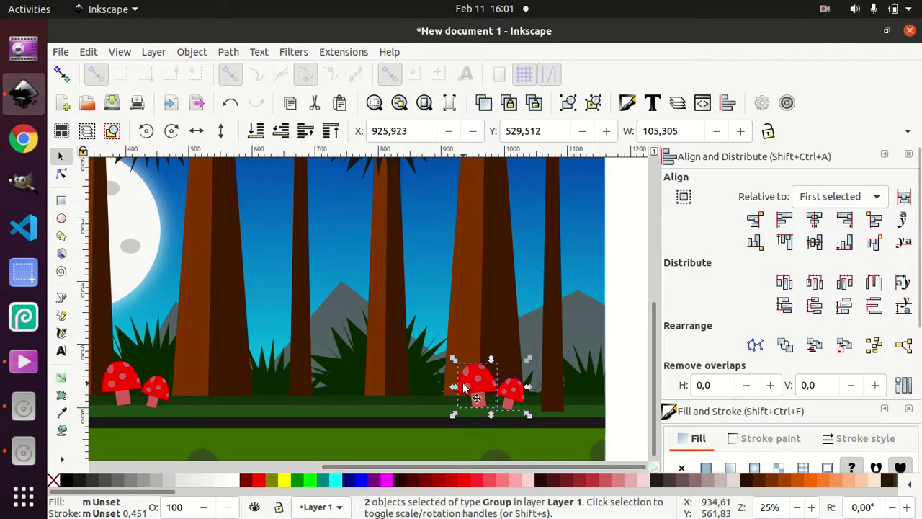
pyautogui.hotkey('ctrl', 'd')
pyautogui.moveTo(477, 387); pyautogui.dragTo(295, 386)
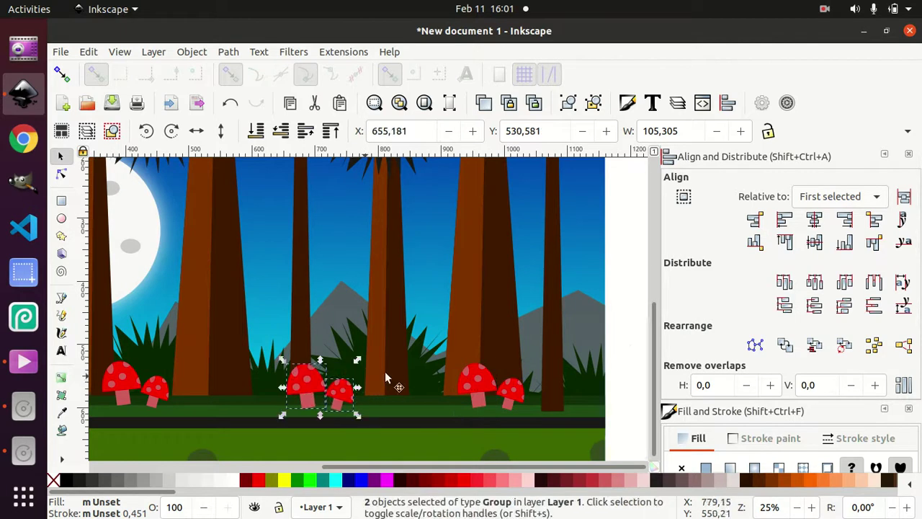
# Step: Arrange the right-hand mushrooms between the trees and tilt one small mushroom about 27°
pyautogui.click(631, 355)
pyautogui.moveTo(506, 392); pyautogui.dragTo(574, 394)
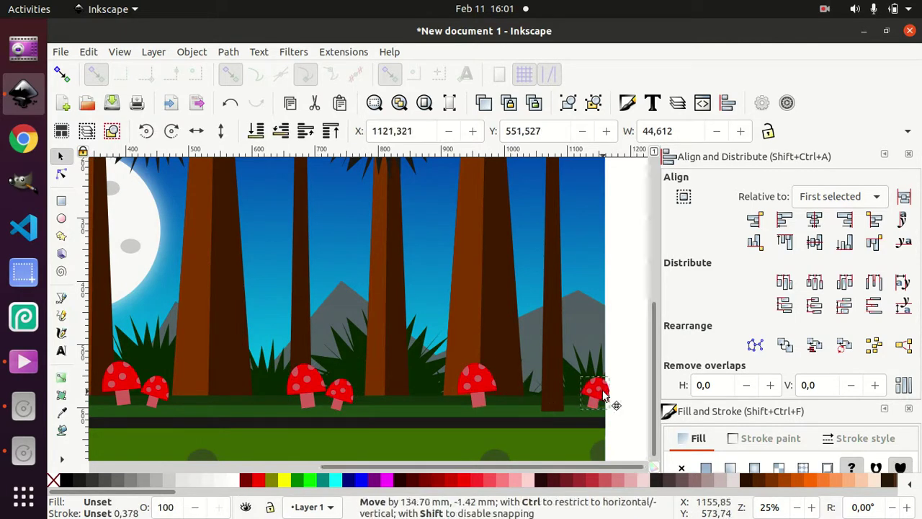
pyautogui.click(486, 389)
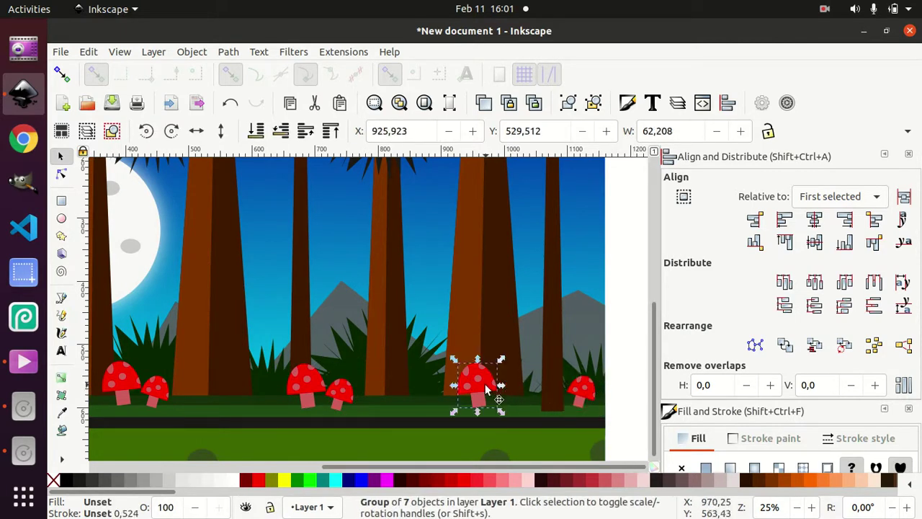
pyautogui.moveTo(487, 389); pyautogui.dragTo(523, 395)
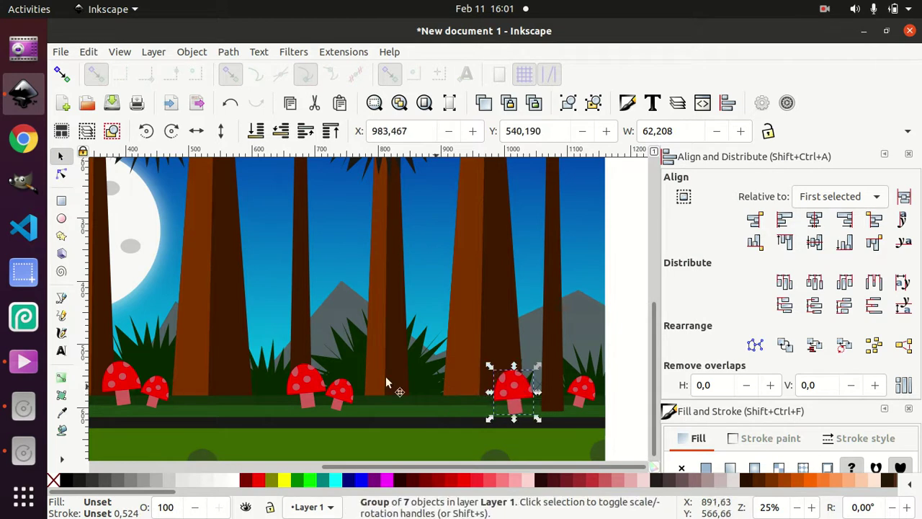
pyautogui.click(346, 391)
pyautogui.moveTo(347, 391); pyautogui.dragTo(374, 395)
pyautogui.click(313, 387)
pyautogui.click(314, 387)
pyautogui.moveTo(330, 360)
pyautogui.mouseDown()
pyautogui.moveTo(313, 385)
pyautogui.moveTo(330, 378)
pyautogui.moveTo(345, 389)
pyautogui.mouseUp()
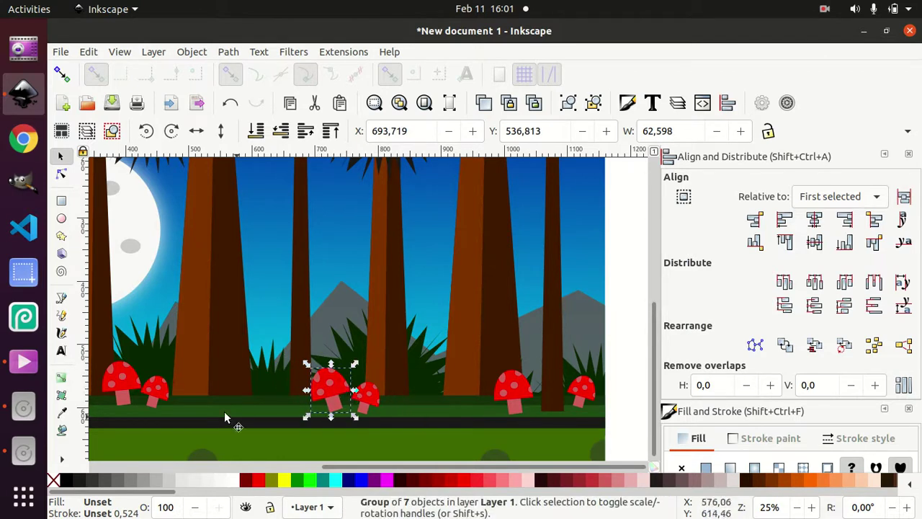
# Step: Nudge the left, centre and right mushrooms so they sit on the grass line
pyautogui.click(130, 378)
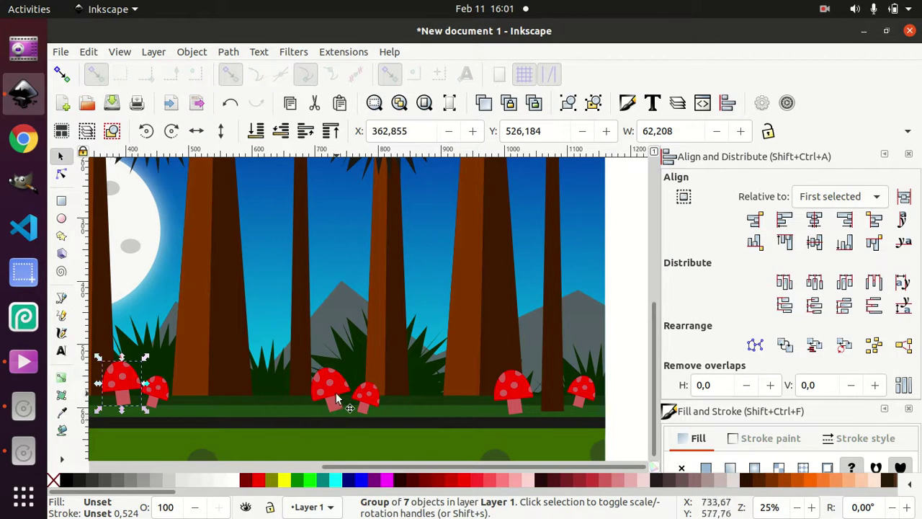
pyautogui.moveTo(333, 381); pyautogui.dragTo(332, 373)
pyautogui.moveTo(332, 372); pyautogui.dragTo(362, 381)
pyautogui.moveTo(518, 393); pyautogui.dragTo(525, 376)
pyautogui.moveTo(574, 391); pyautogui.dragTo(573, 387)
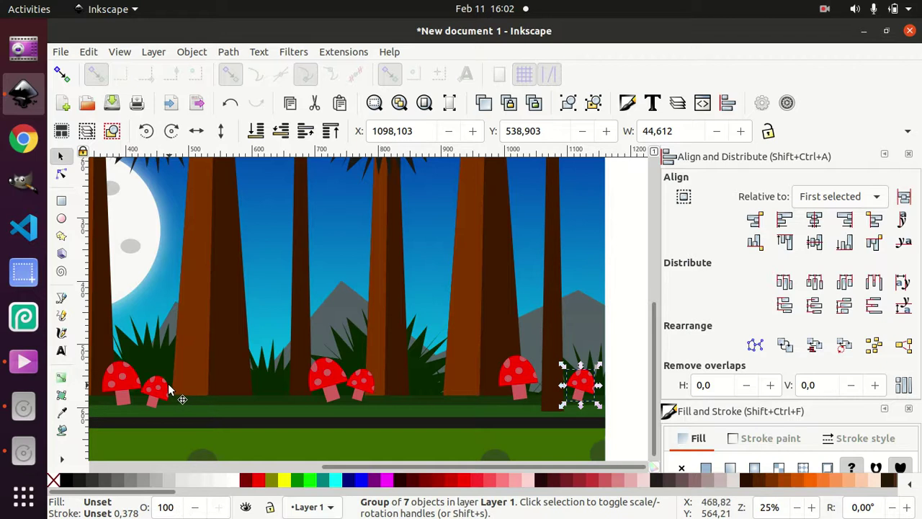
pyautogui.moveTo(158, 385)
pyautogui.mouseDown()
pyautogui.moveTo(164, 379)
pyautogui.moveTo(129, 378)
pyautogui.mouseUp()
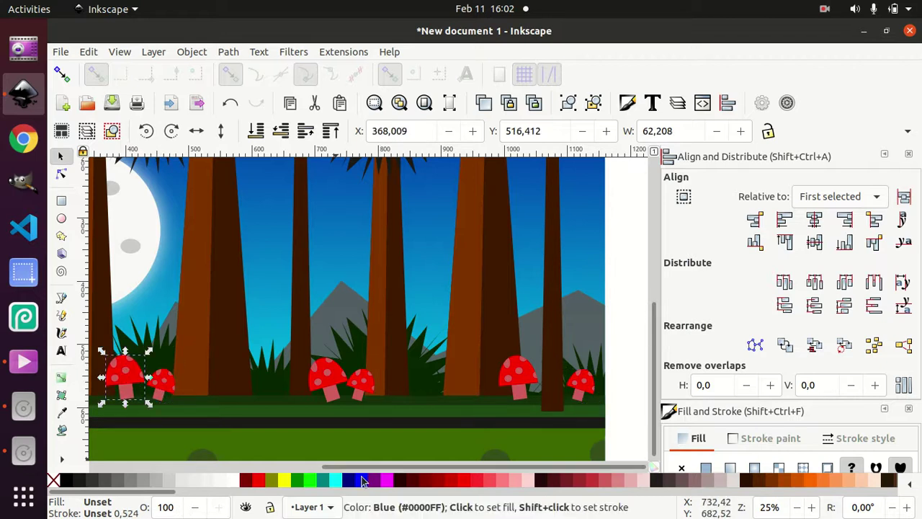
# Step: Enter the left mushroom group and try moving cap spots, undoing each move
pyautogui.moveTo(364, 466); pyautogui.dragTo(163, 466)
pyautogui.click(186, 401)
pyautogui.doubleClick(186, 376)
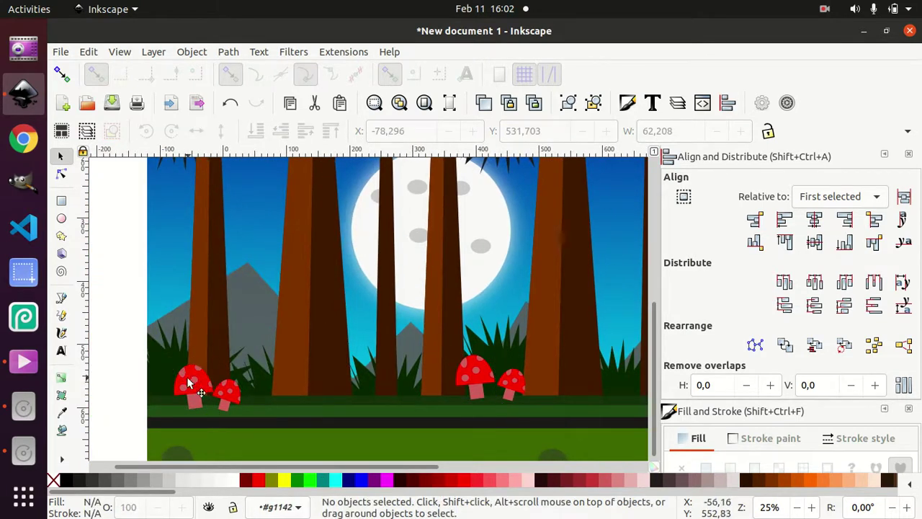
pyautogui.click(190, 381)
pyautogui.moveTo(195, 382); pyautogui.dragTo(193, 378)
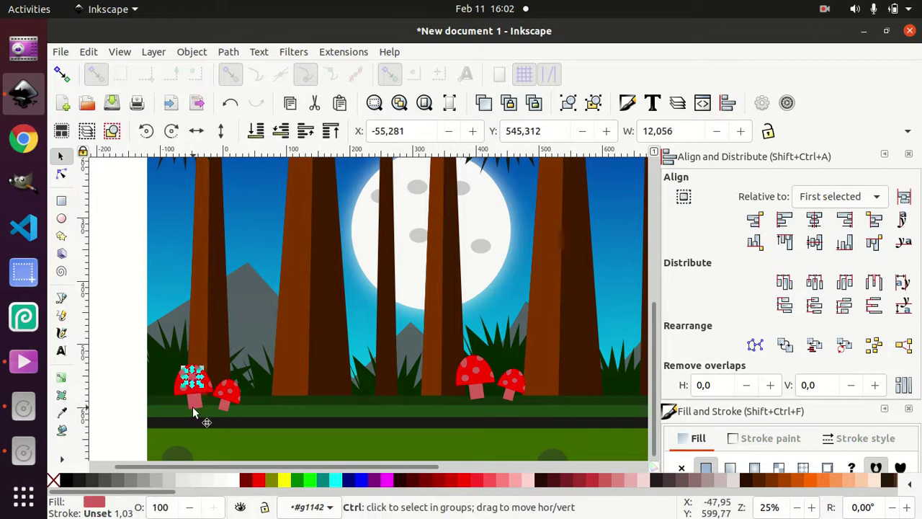
pyautogui.hotkey('ctrl', 'z')
pyautogui.click(140, 370)
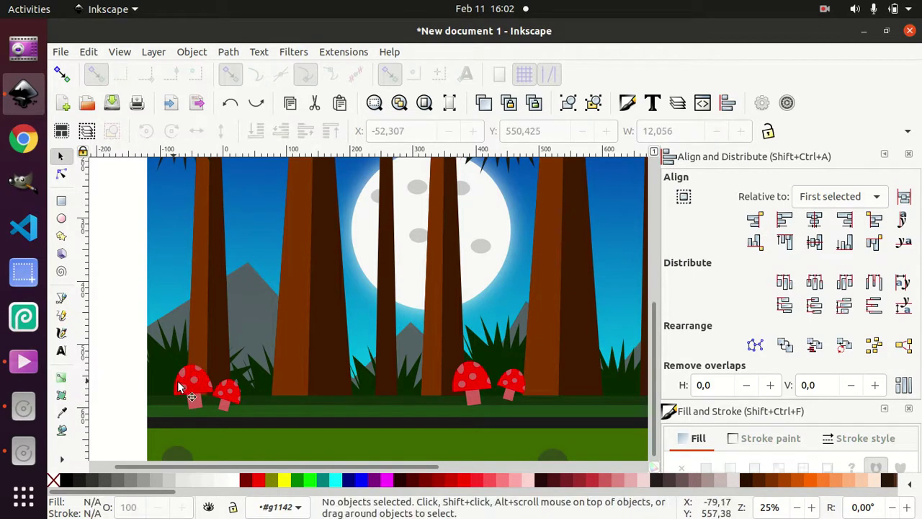
pyautogui.moveTo(178, 383); pyautogui.dragTo(175, 381)
pyautogui.hotkey('ctrl', 'z')
pyautogui.click(130, 364)
# Step: Rubber-band select the left mushroom pair and shift it slightly up and left
pyautogui.moveTo(132, 356); pyautogui.dragTo(253, 422)
pyautogui.moveTo(192, 387); pyautogui.dragTo(190, 378)
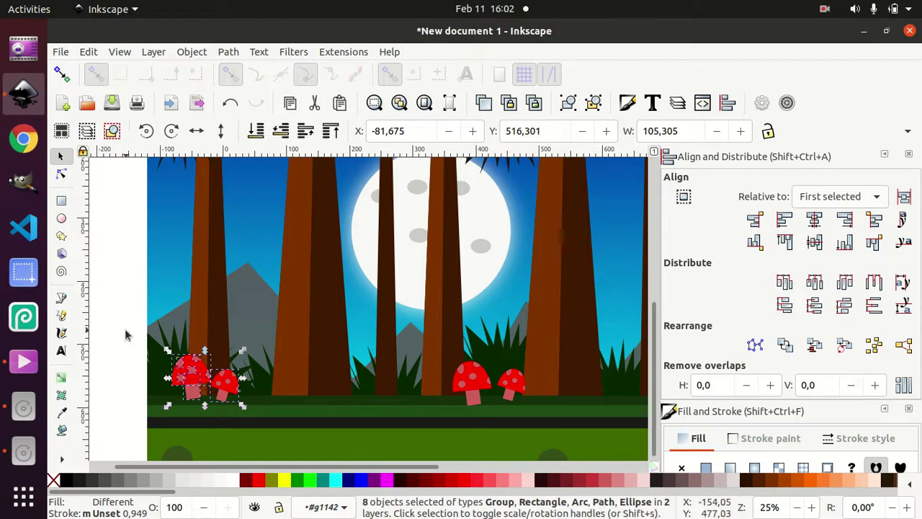
pyautogui.click(125, 334)
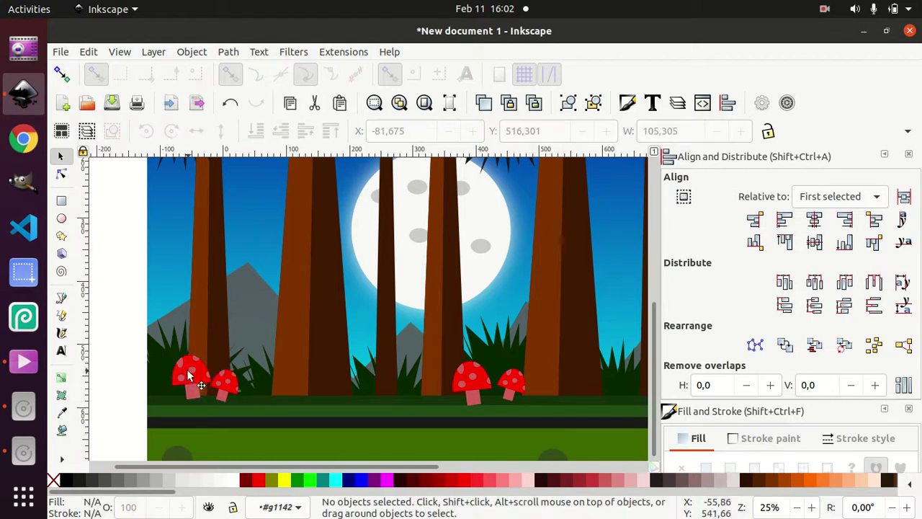
pyautogui.click(187, 373)
pyautogui.click(119, 343)
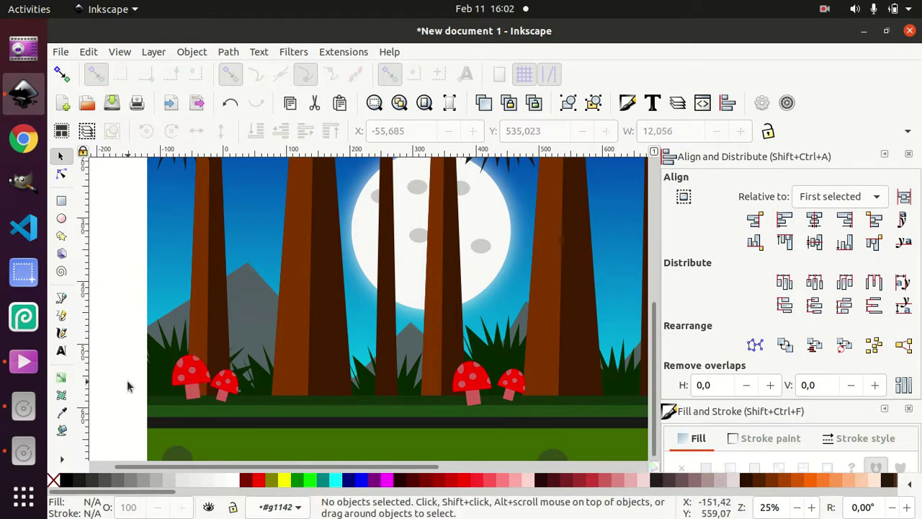
pyautogui.moveTo(128, 383); pyautogui.dragTo(237, 409)
pyautogui.moveTo(113, 351); pyautogui.dragTo(143, 350)
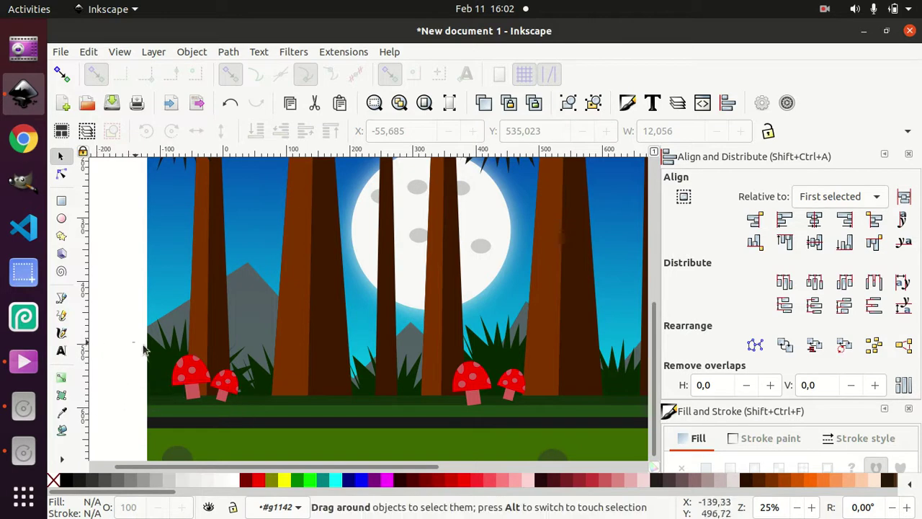
pyautogui.moveTo(252, 413); pyautogui.dragTo(252, 412)
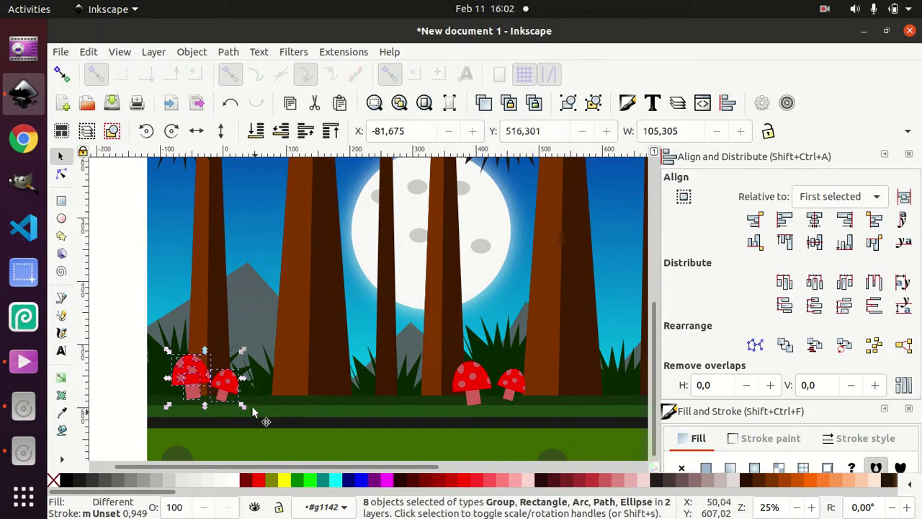
# Step: Try lowering the left mushrooms in the stacking order, which fails across groups
pyautogui.click(287, 137)
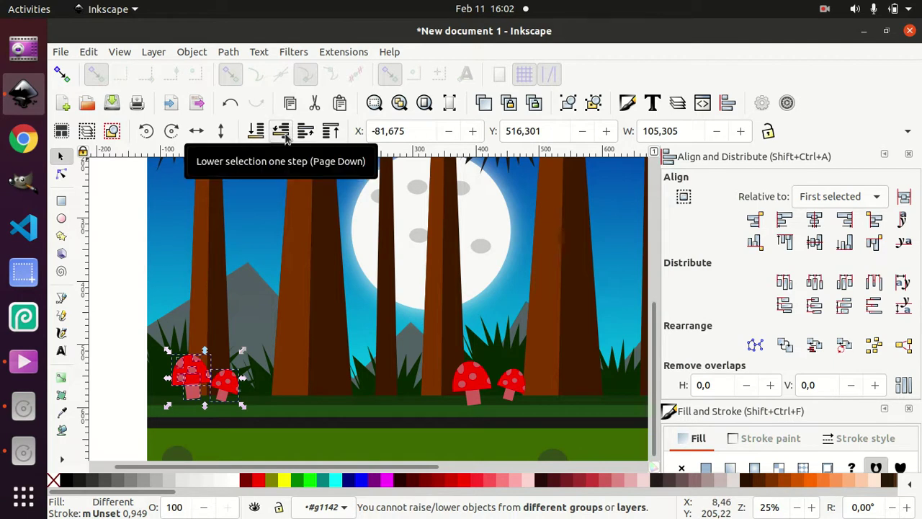
pyautogui.click(287, 137)
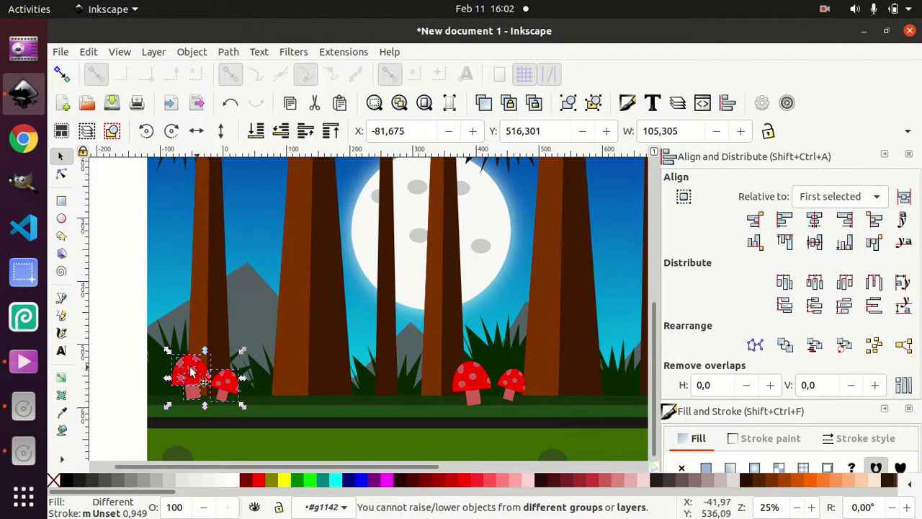
pyautogui.click(133, 344)
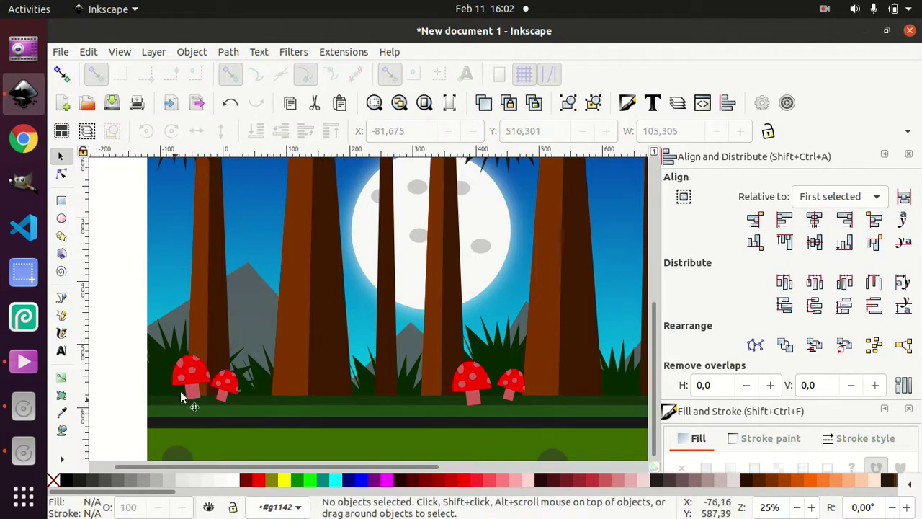
pyautogui.click(184, 379)
pyautogui.click(126, 333)
pyautogui.moveTo(126, 332); pyautogui.dragTo(291, 430)
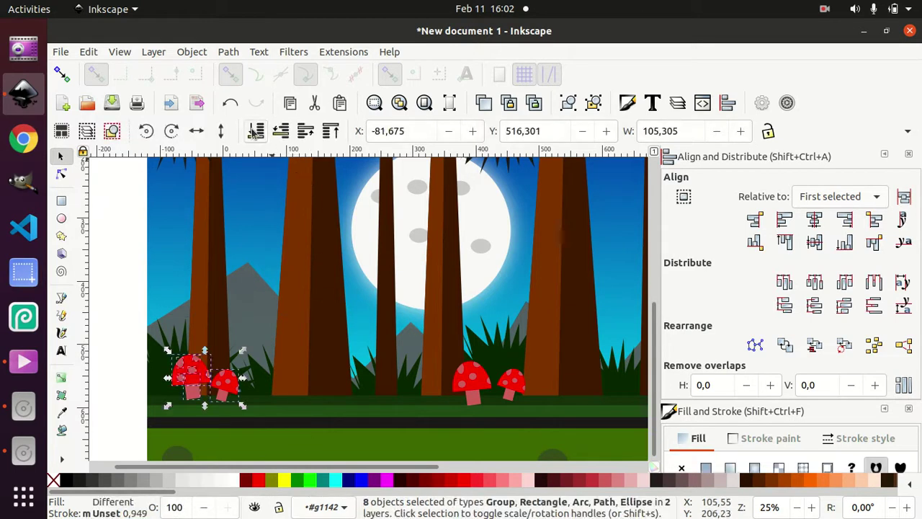
pyautogui.click(254, 131)
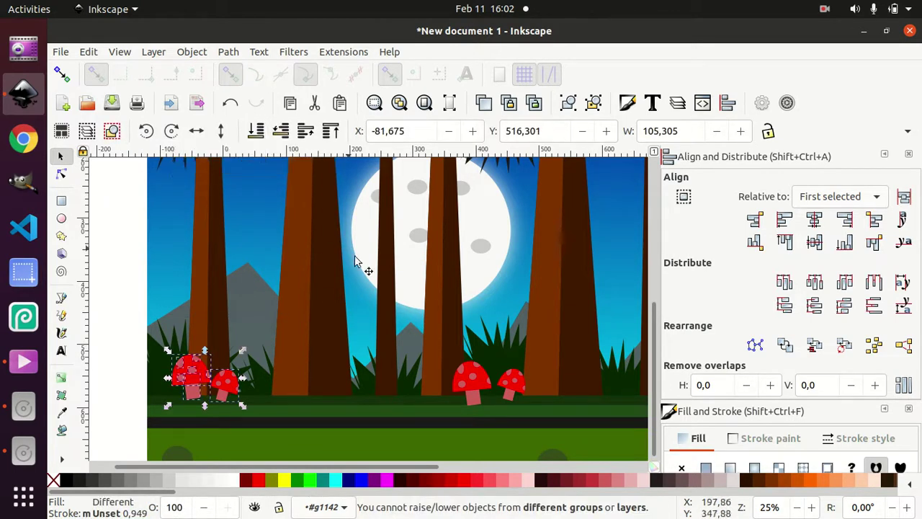
pyautogui.click(398, 309)
# Step: Select all the mushroom pairs along the grass and shrink them to about 30% size
pyautogui.scroll(-2, 469, 381)
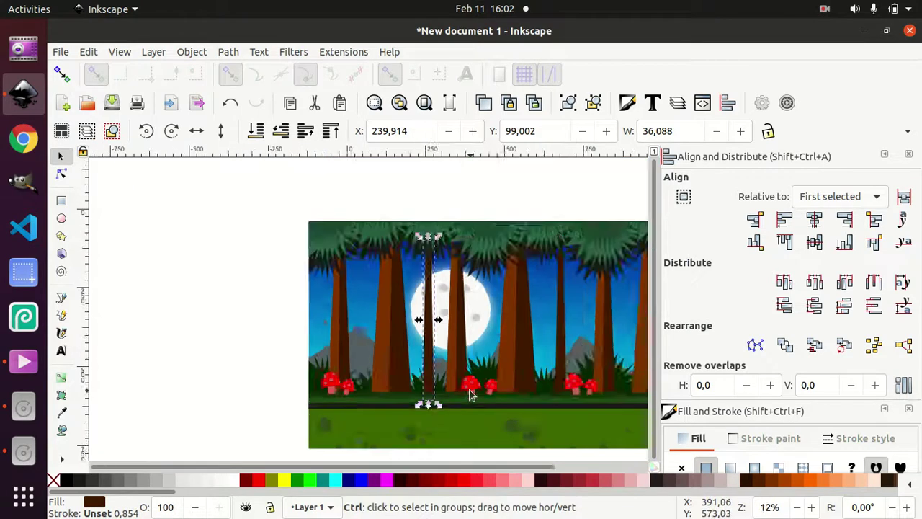
pyautogui.scroll(-2, 469, 394)
pyautogui.click(290, 405)
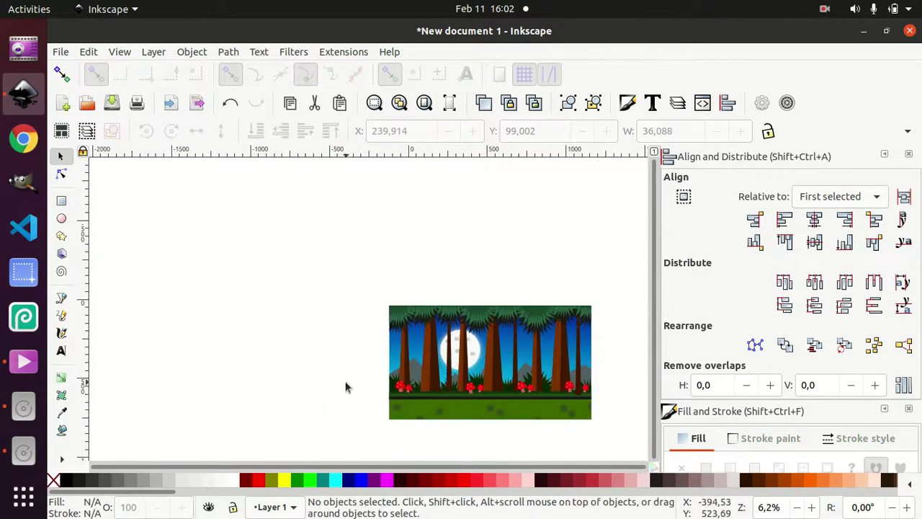
pyautogui.moveTo(373, 378); pyautogui.dragTo(615, 420)
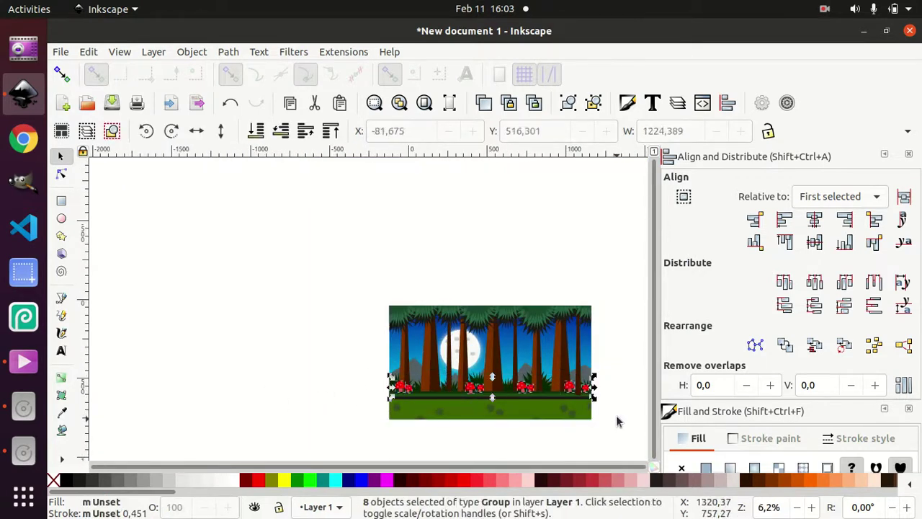
pyautogui.moveTo(593, 398); pyautogui.dragTo(564, 394)
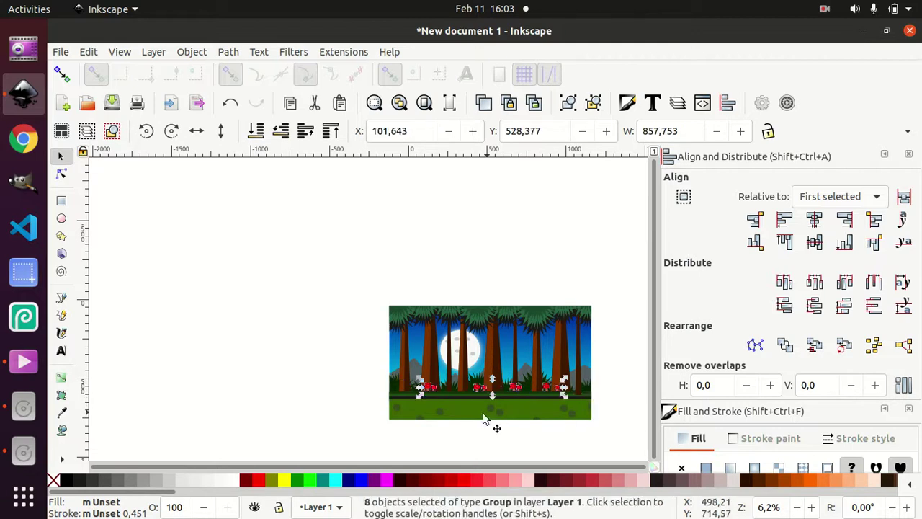
# Step: Bring the forest into view and reposition the left and right mushroom pairs
pyautogui.keyDown('ctrl'); pyautogui.scroll(4, 280, 392); pyautogui.keyUp('ctrl')
pyautogui.press('space')
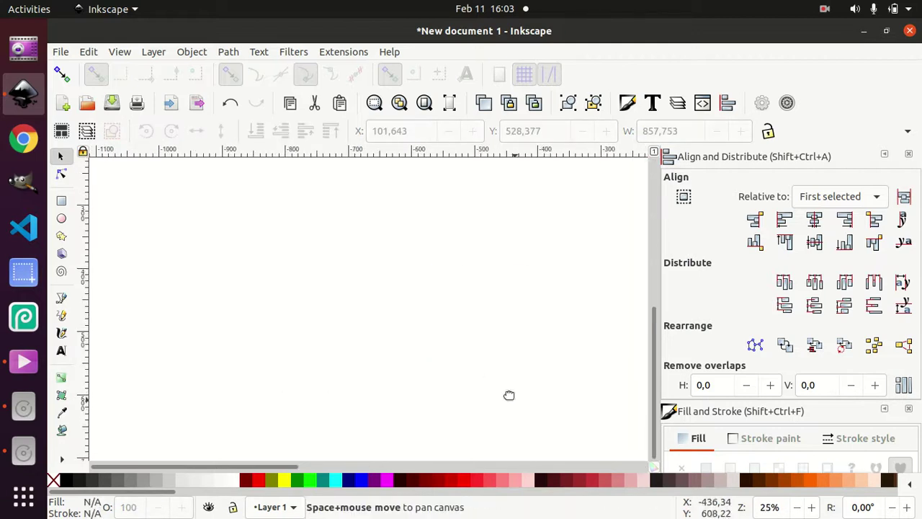
pyautogui.press('space')
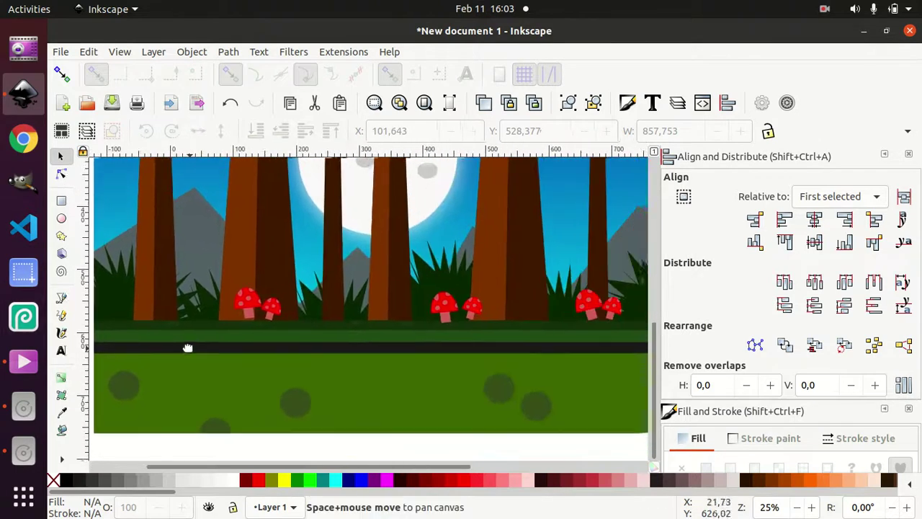
pyautogui.keyDown('ctrl'); pyautogui.scroll(-1, 212, 302); pyautogui.keyUp('ctrl')
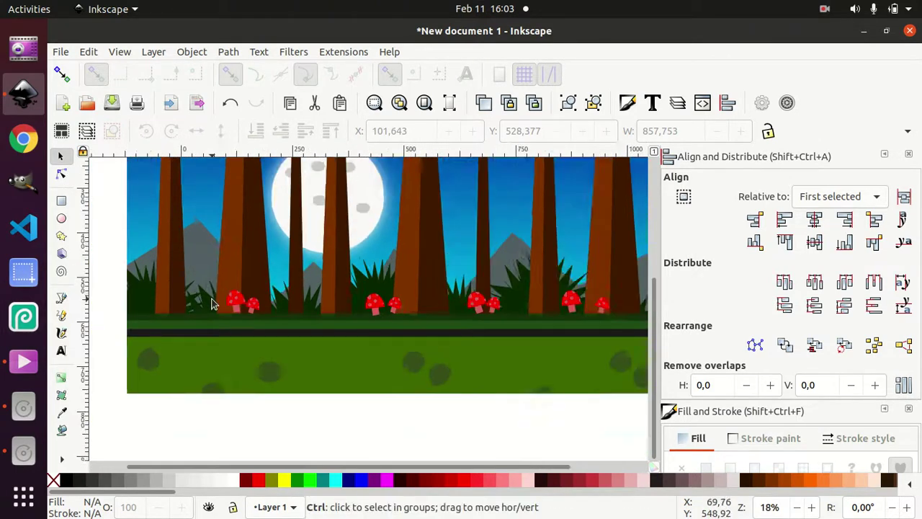
pyautogui.keyDown('ctrl'); pyautogui.scroll(-1, 212, 302); pyautogui.keyUp('ctrl')
pyautogui.moveTo(133, 293)
pyautogui.mouseDown()
pyautogui.moveTo(232, 327)
pyautogui.moveTo(192, 305)
pyautogui.mouseUp()
pyautogui.click(604, 331)
pyautogui.moveTo(600, 328)
pyautogui.mouseDown()
pyautogui.moveTo(442, 306)
pyautogui.moveTo(435, 284)
pyautogui.moveTo(518, 306)
pyautogui.mouseUp()
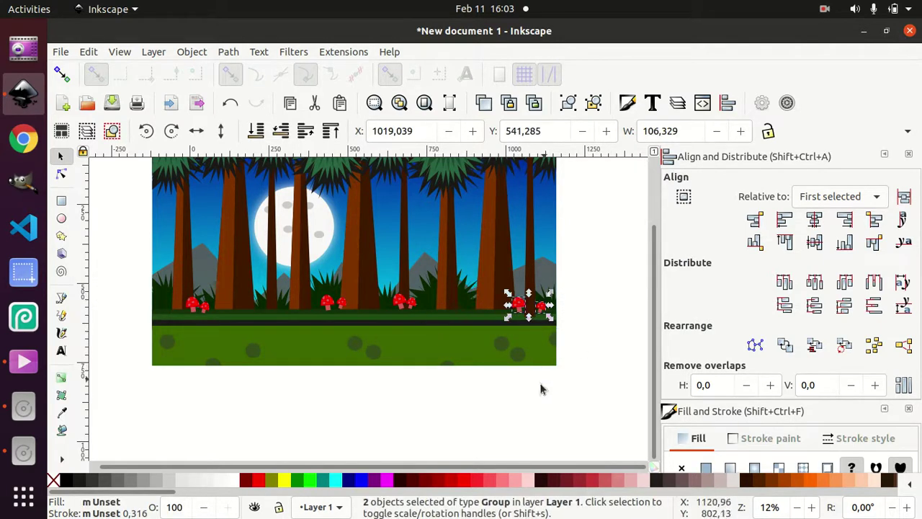
# Step: Shift the middle-right mushroom pair further right and adjust the middle pair's spacing
pyautogui.click(465, 415)
pyautogui.moveTo(468, 412)
pyautogui.mouseDown()
pyautogui.moveTo(369, 323)
pyautogui.moveTo(375, 273)
pyautogui.mouseUp()
pyautogui.moveTo(405, 302); pyautogui.dragTo(427, 314)
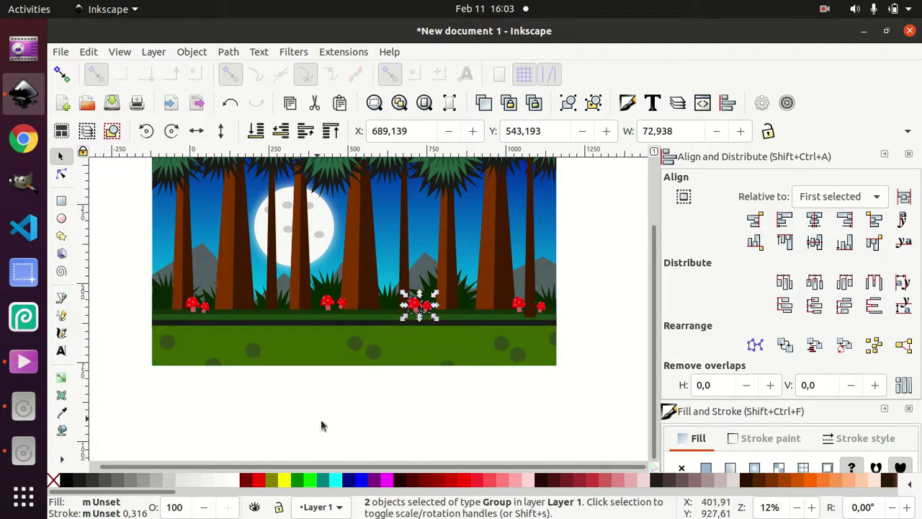
pyautogui.click(387, 420)
pyautogui.moveTo(386, 415)
pyautogui.mouseDown()
pyautogui.moveTo(300, 295)
pyautogui.moveTo(315, 309)
pyautogui.mouseUp()
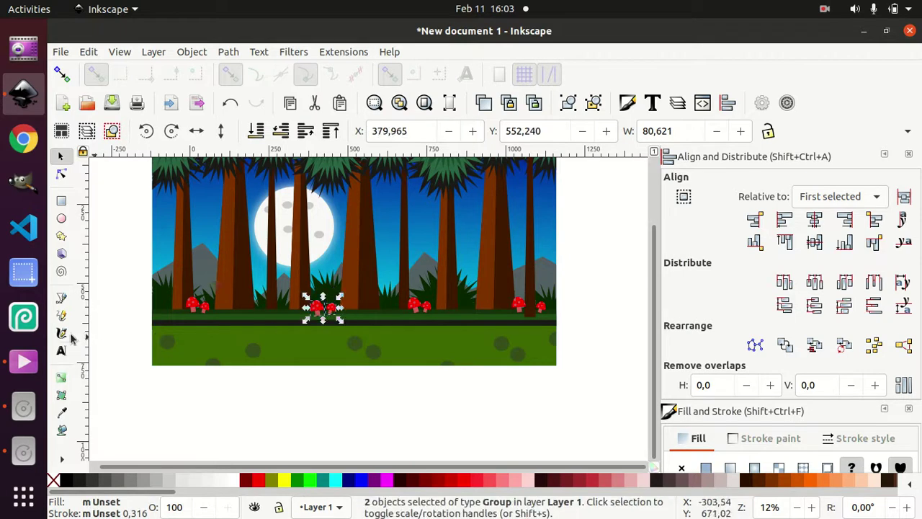
pyautogui.click(208, 377)
pyautogui.keyDown('ctrl'); pyautogui.scroll(2, 209, 377); pyautogui.keyUp('ctrl')
pyautogui.keyDown('ctrl'); pyautogui.scroll(-3, 209, 377); pyautogui.keyUp('ctrl')
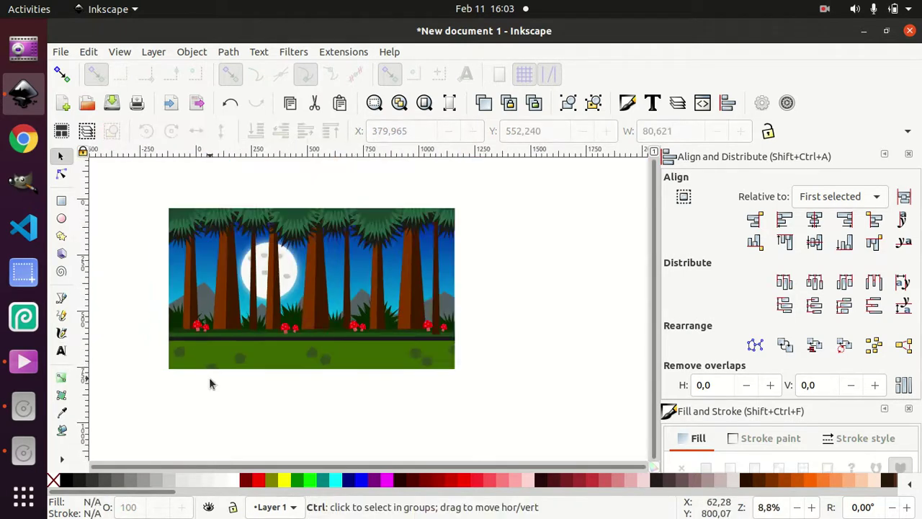
pyautogui.keyDown('ctrl'); pyautogui.scroll(1, 349, 367); pyautogui.keyUp('ctrl')
pyautogui.moveTo(325, 280); pyautogui.dragTo(380, 335)
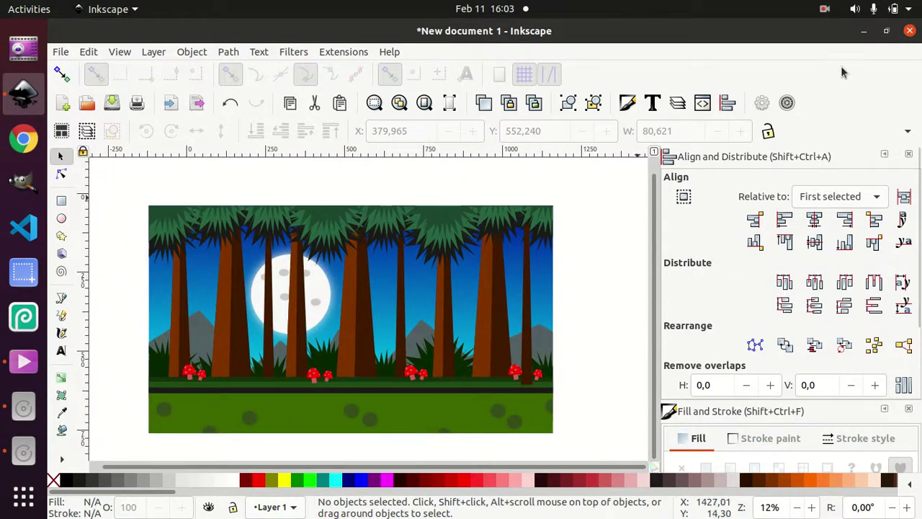
pyautogui.click(826, 9)
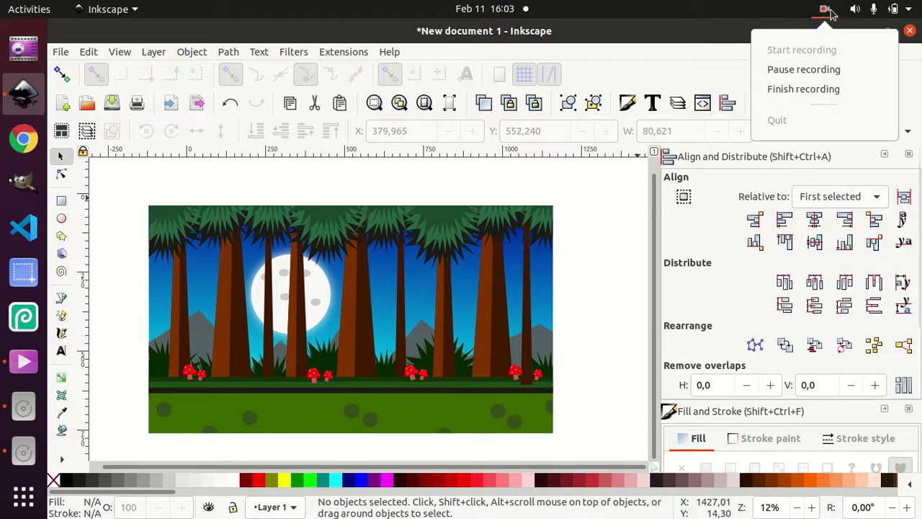